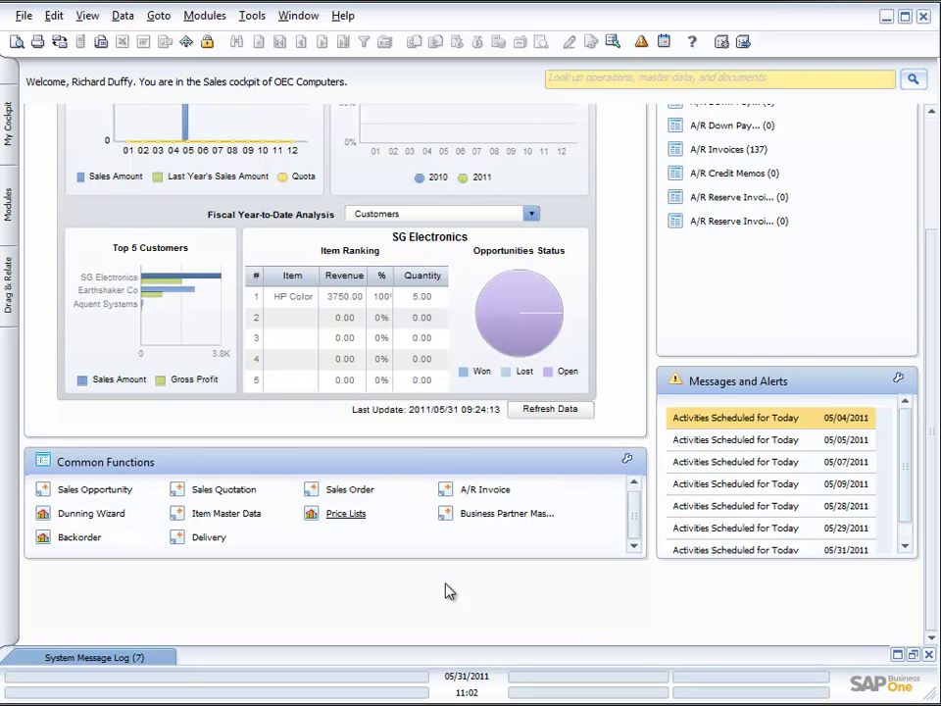
# Step: Open a new Sales Opportunity form from the common functions and maximize its window
pyautogui.click(103, 496)
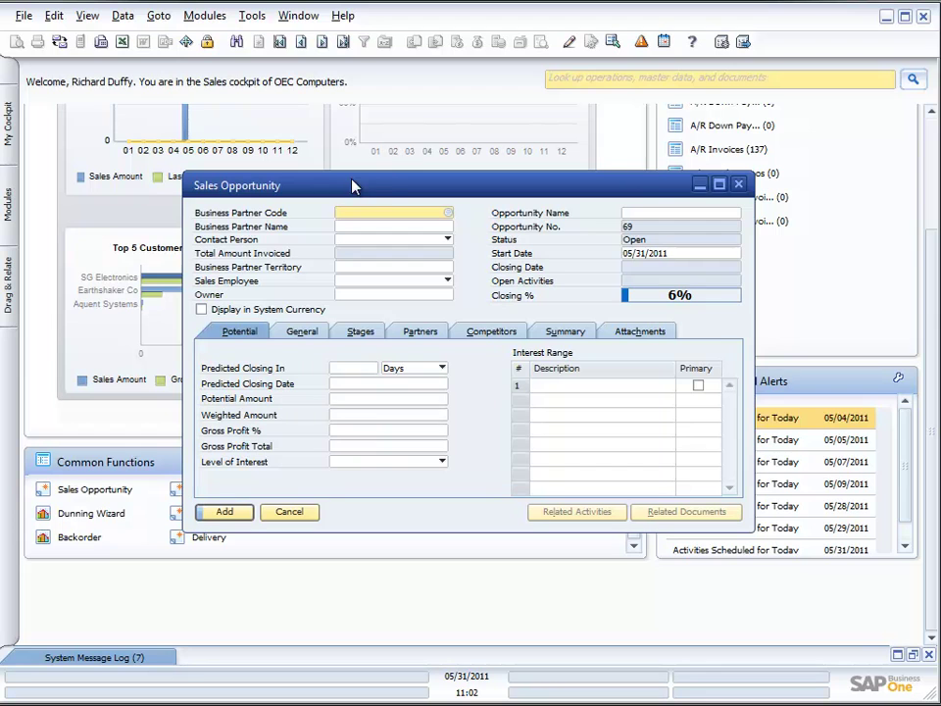
pyautogui.click(719, 185)
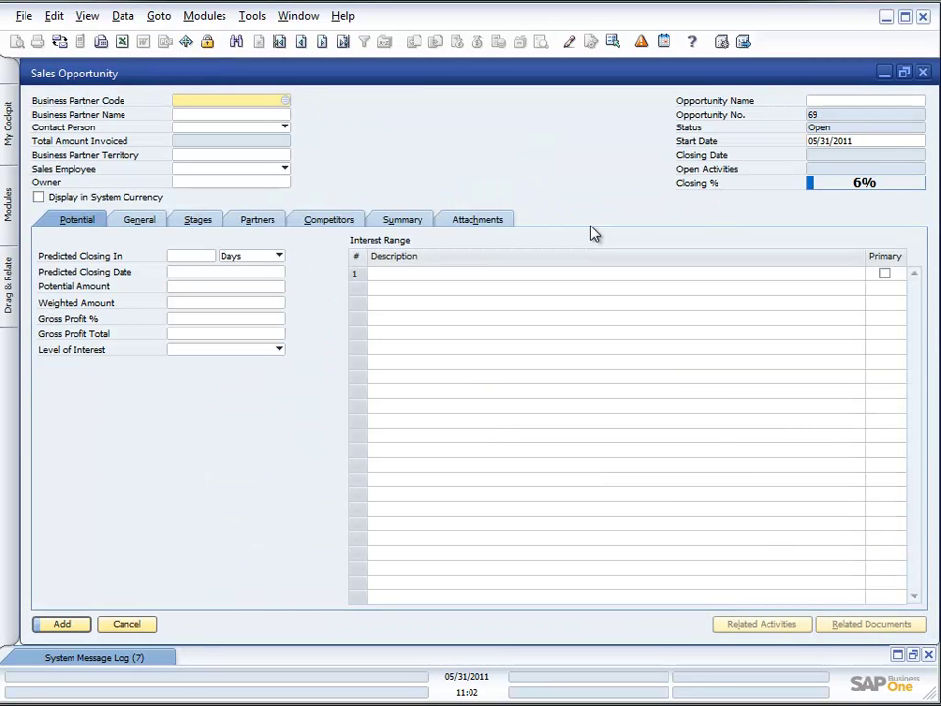
# Step: Open a blank business partner record from the partner list, check its partner type options, and close it without adding anything
pyautogui.click(282, 102)
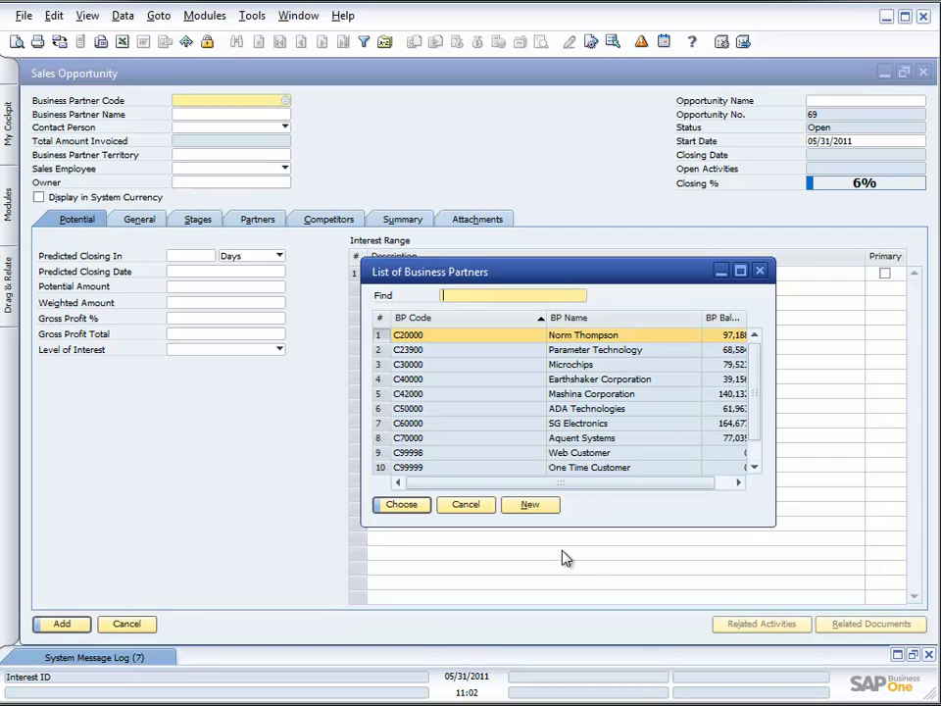
pyautogui.click(530, 505)
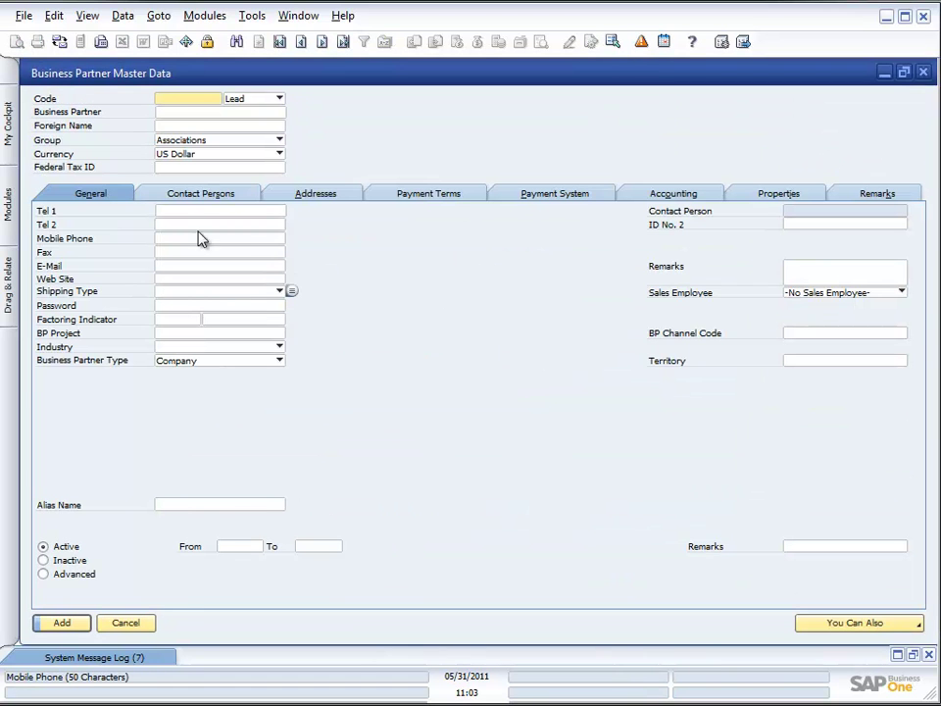
pyautogui.click(280, 99)
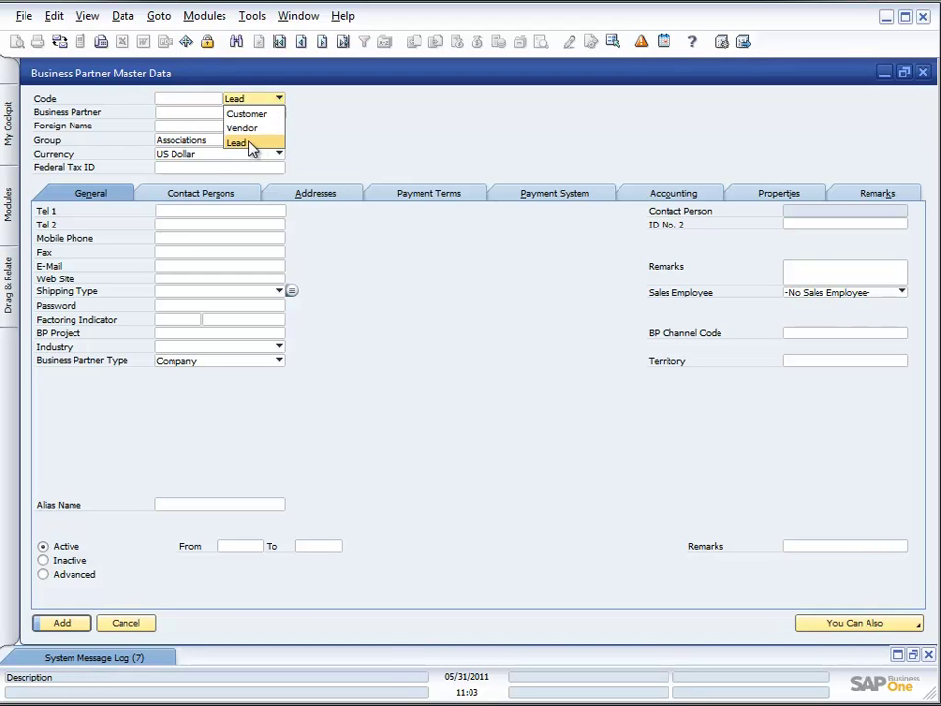
pyautogui.click(330, 139)
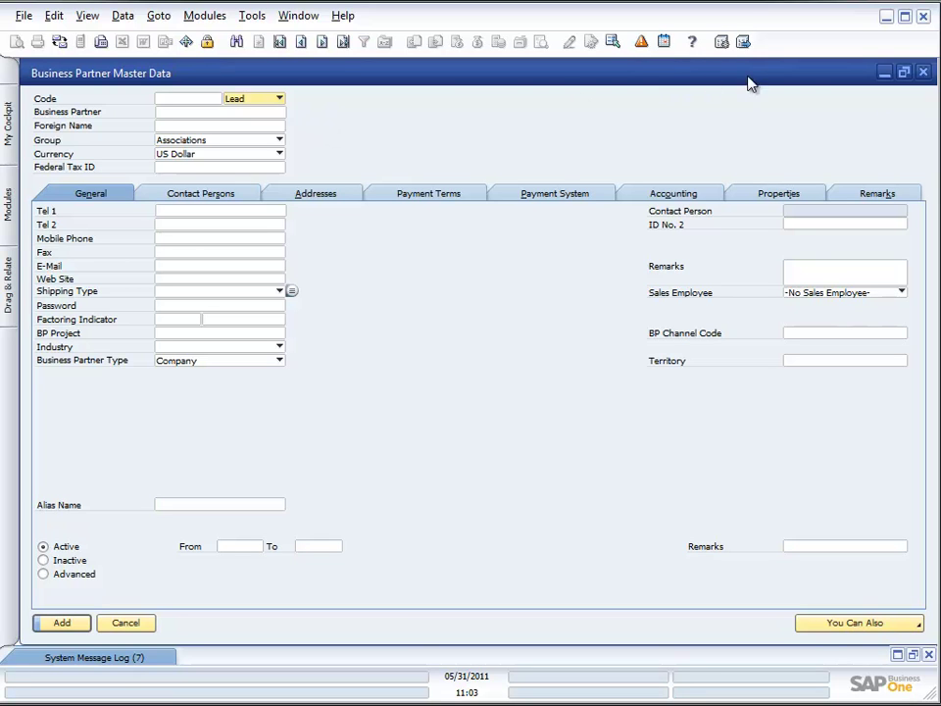
pyautogui.click(923, 71)
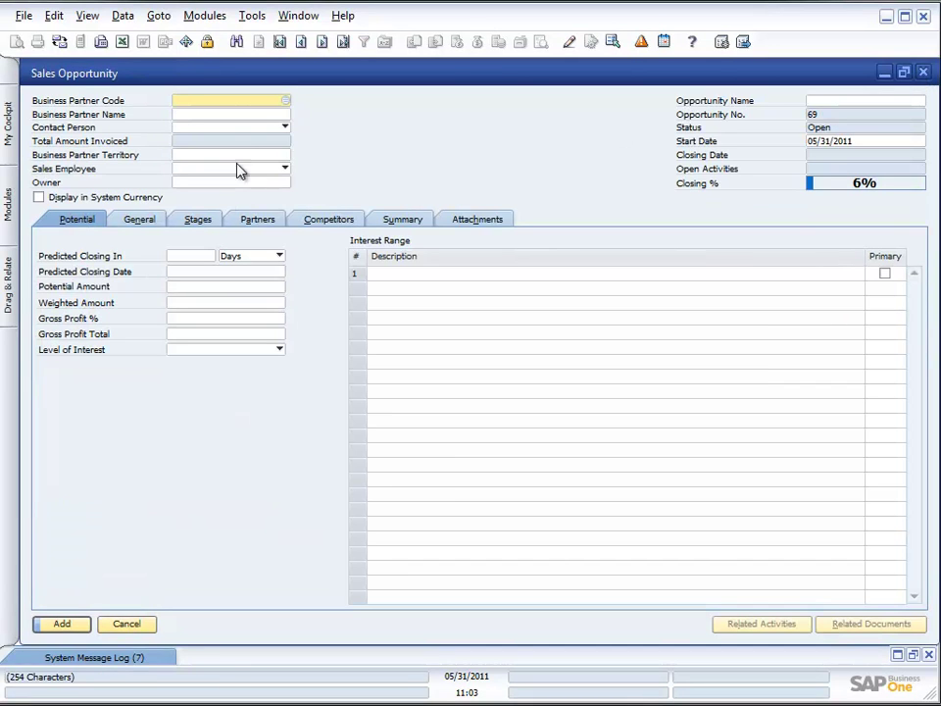
# Step: Choose Earthshaker Corporation as the opportunity's business partner and select the second listed contact person
pyautogui.click(285, 100)
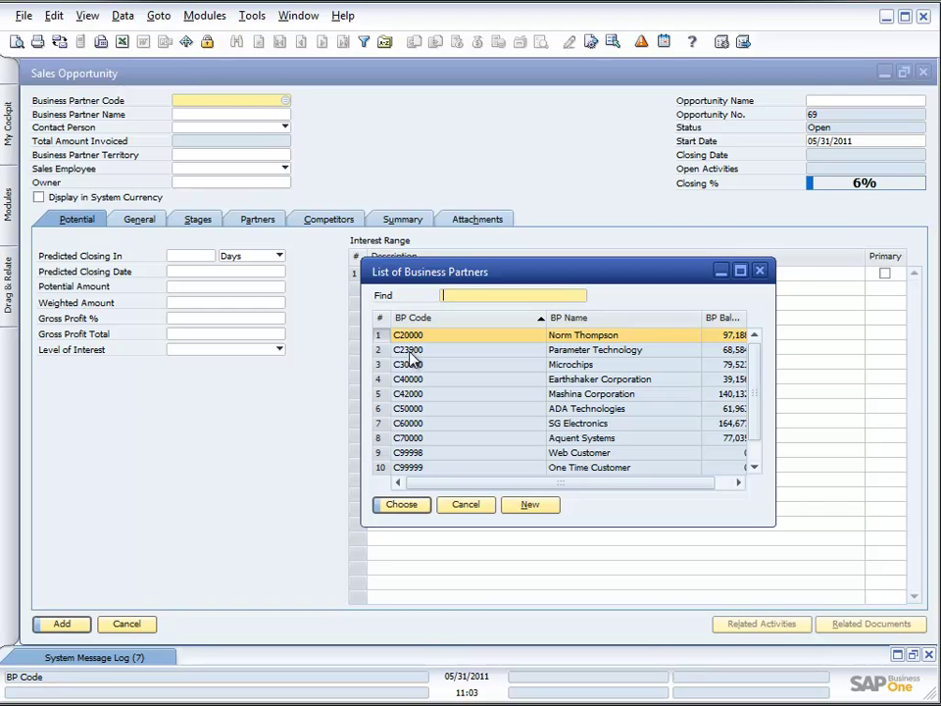
pyautogui.doubleClick(555, 382)
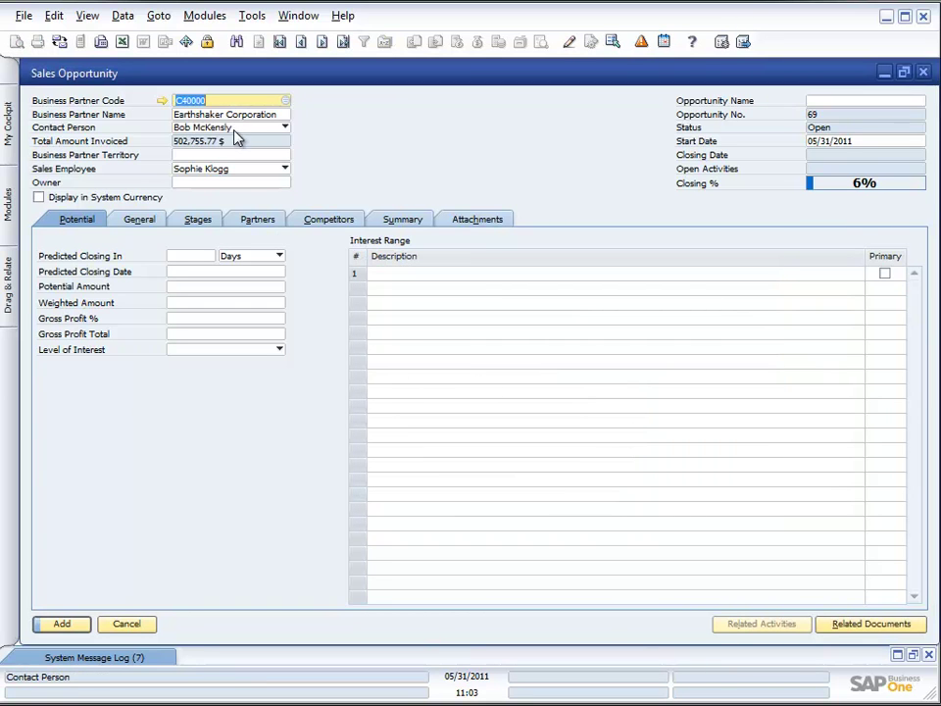
pyautogui.click(284, 128)
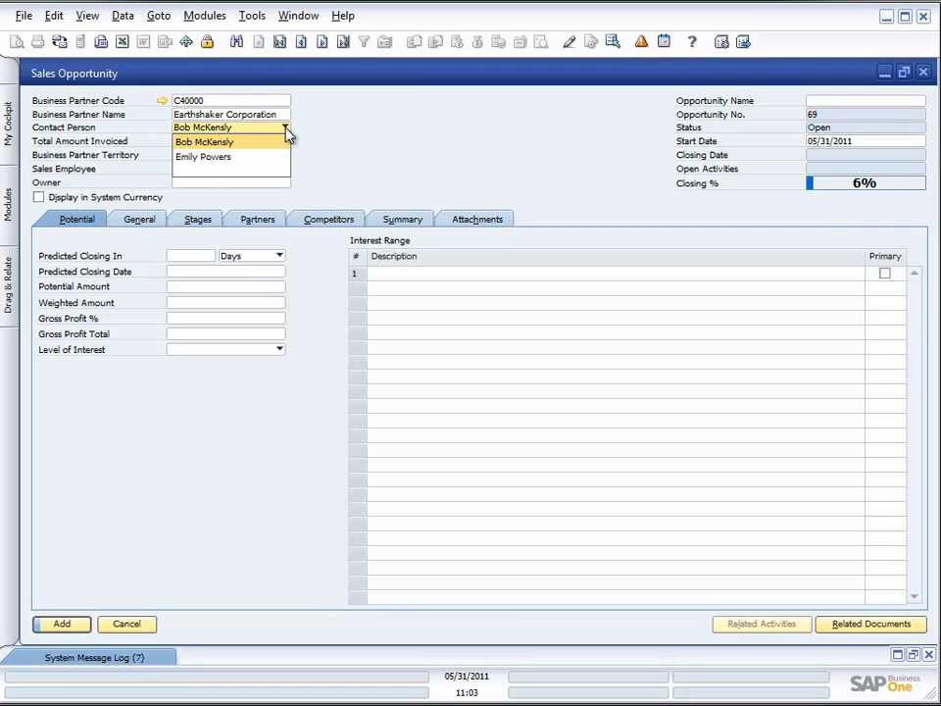
pyautogui.click(220, 160)
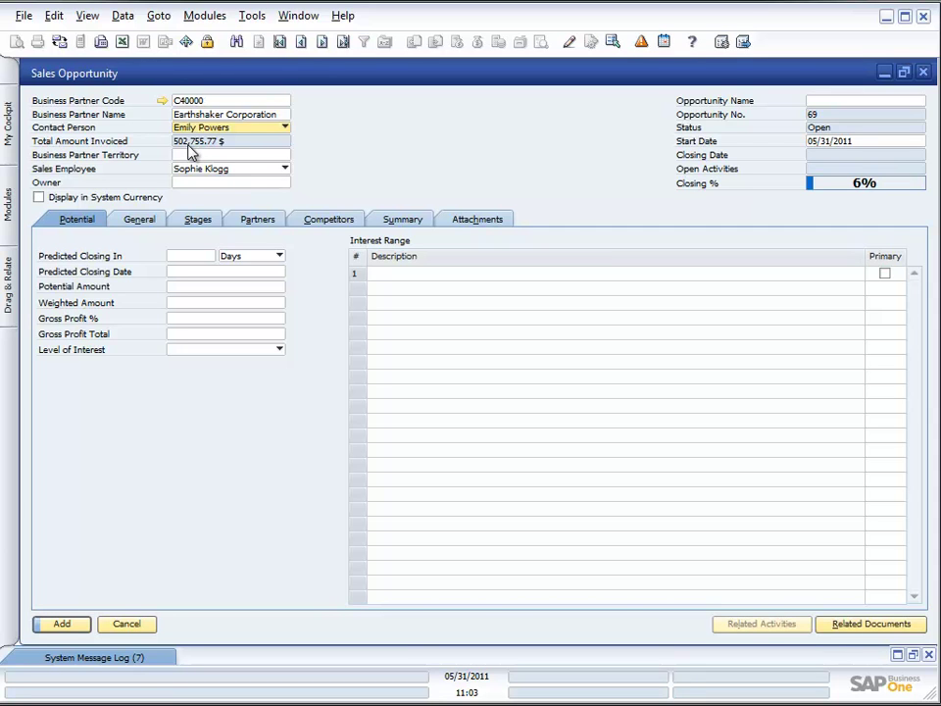
# Step: Review the partner's linked master data record and the sales analysis graph for what they owe, closing both windows
pyautogui.click(161, 101)
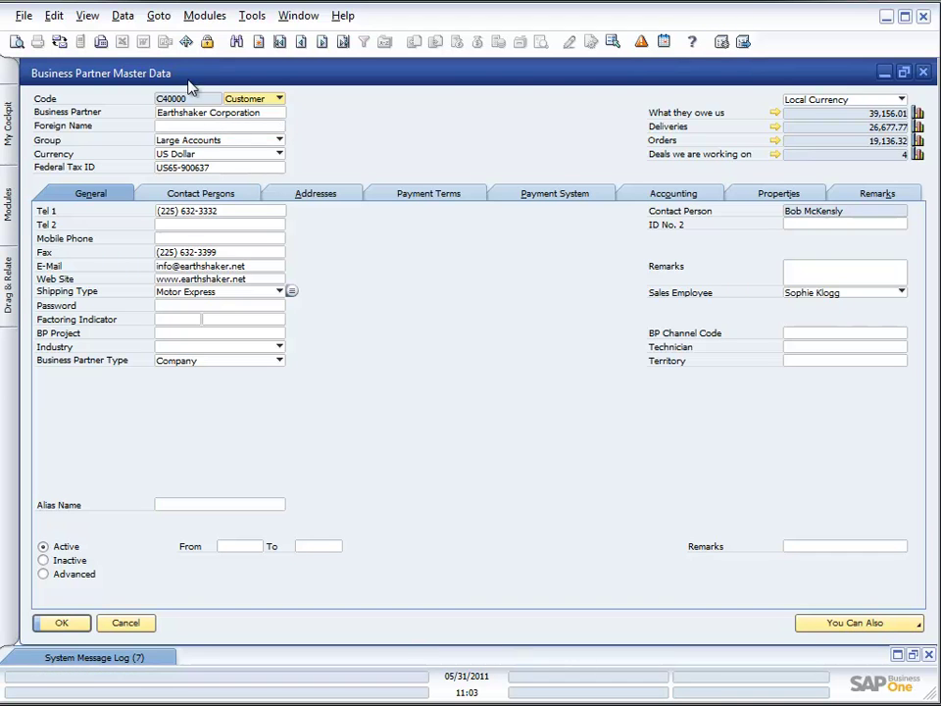
pyautogui.click(919, 113)
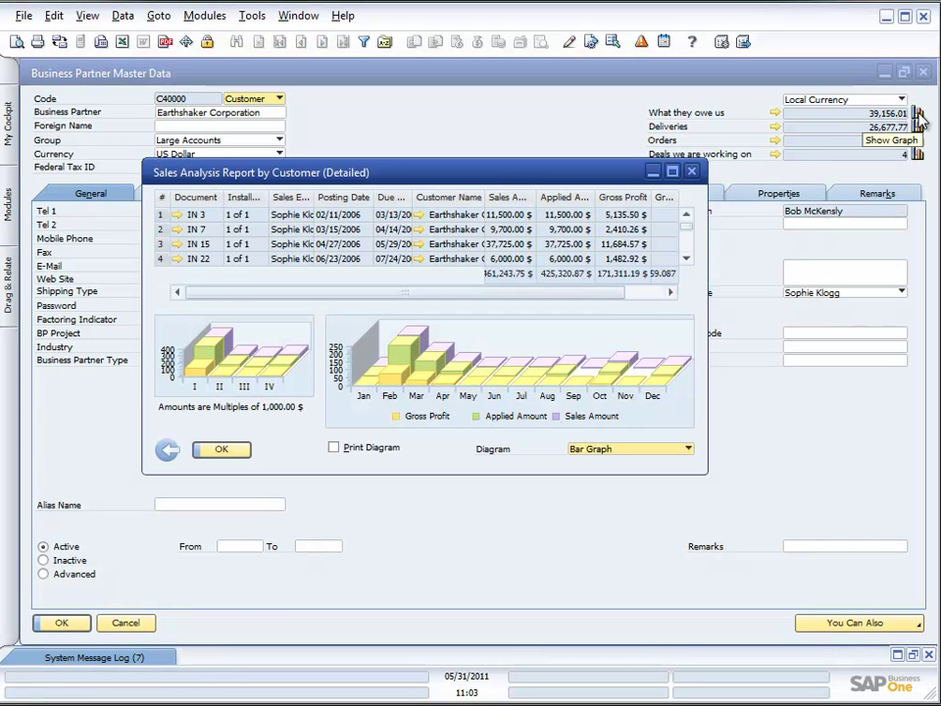
pyautogui.click(692, 171)
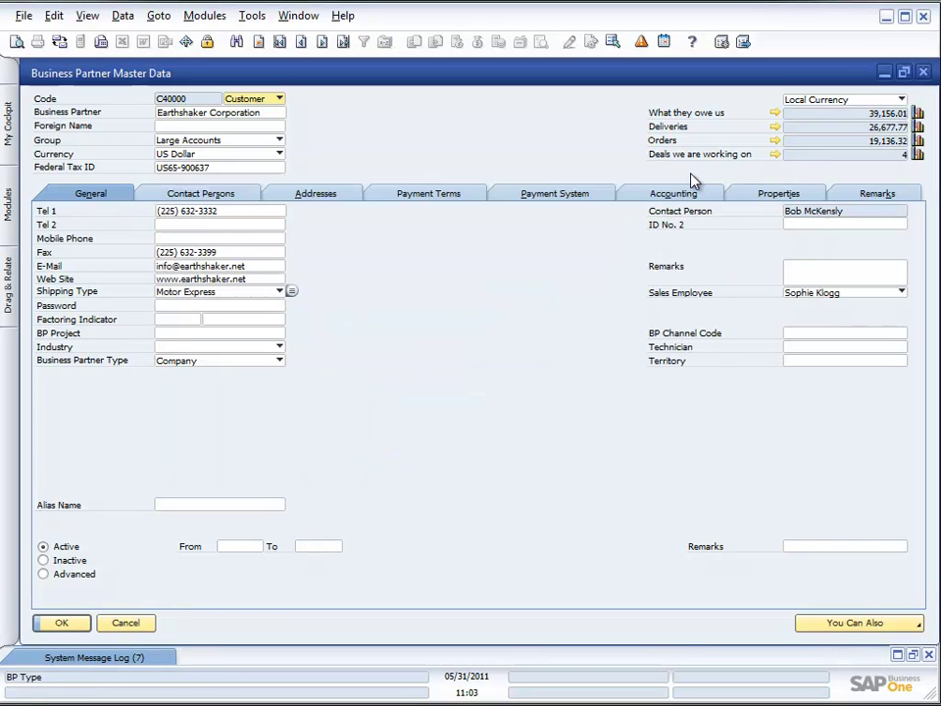
pyautogui.click(922, 72)
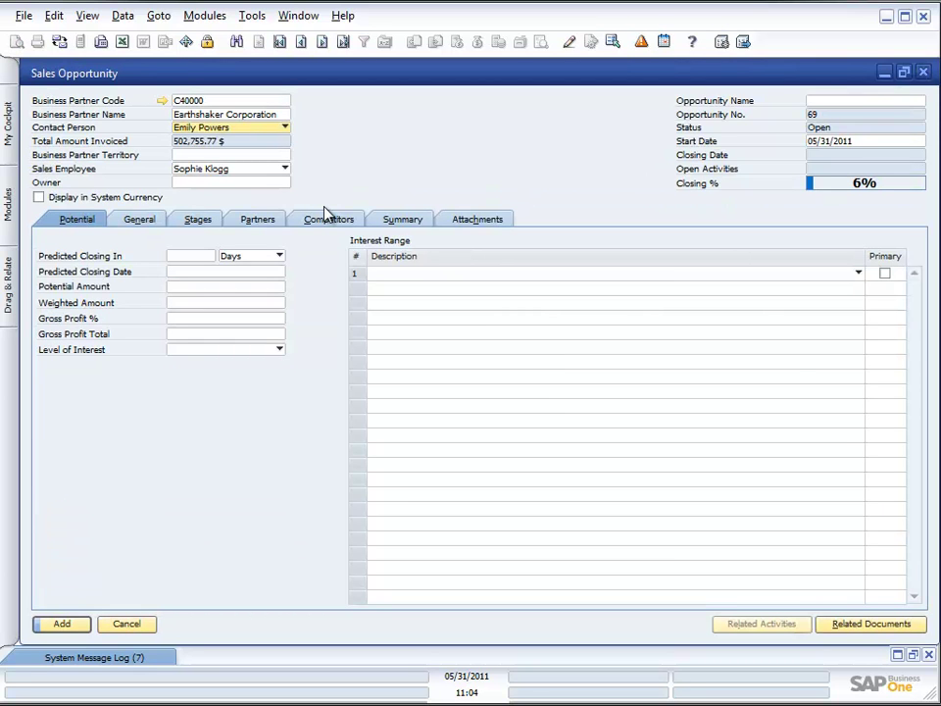
# Step: Check the list of territories available for the business partner territory and close it without choosing one
pyautogui.click(235, 155)
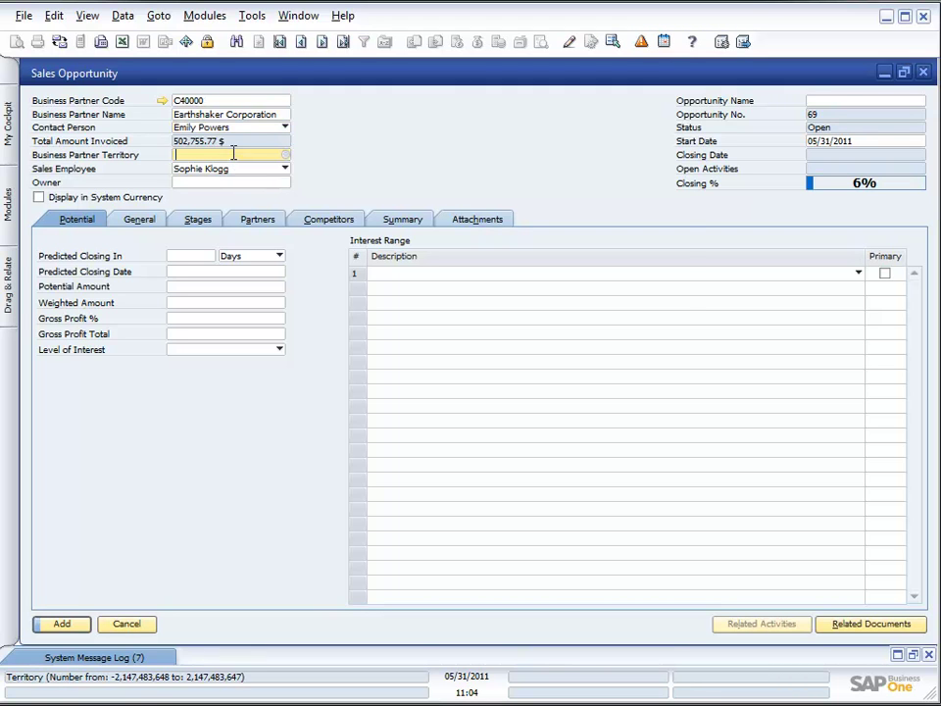
pyautogui.click(286, 156)
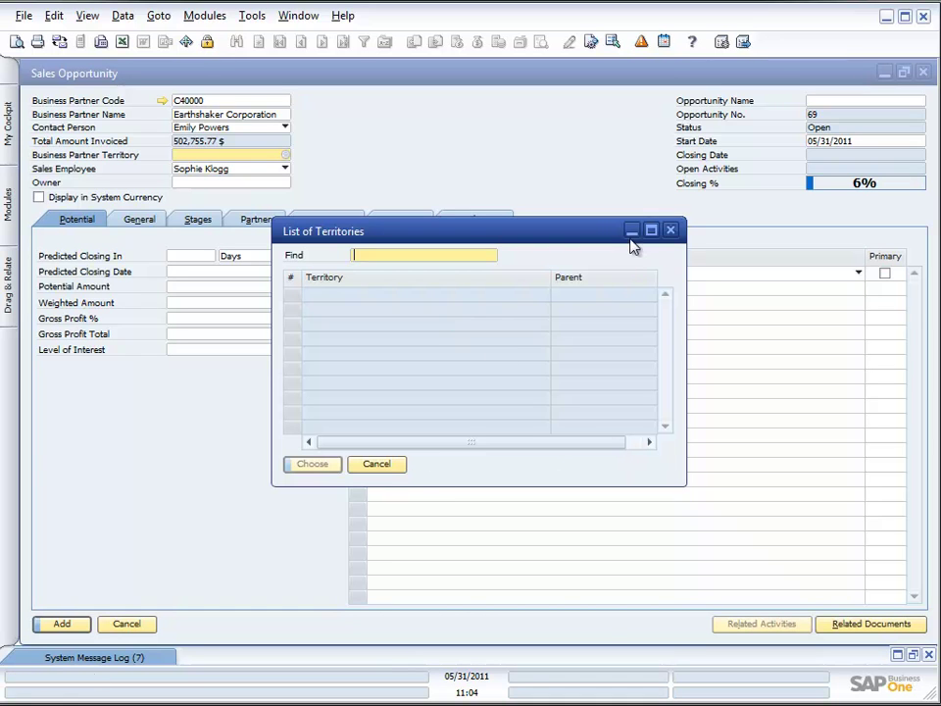
pyautogui.click(672, 230)
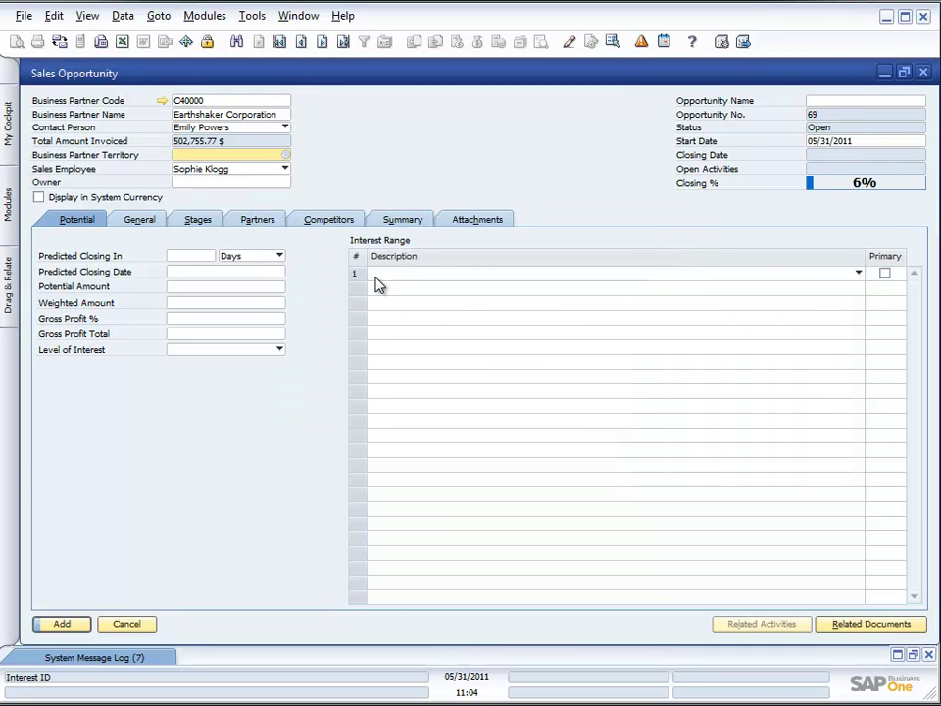
# Step: Set the sales employee to -No Sales Employee- and assign the only listed employee as the opportunity's owner
pyautogui.click(285, 171)
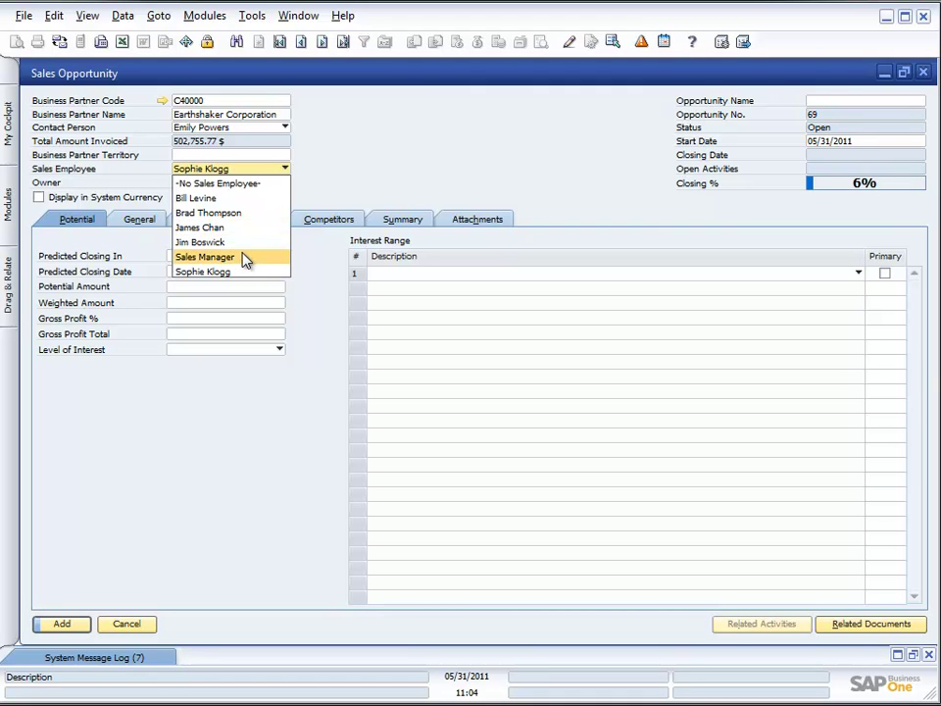
pyautogui.click(236, 186)
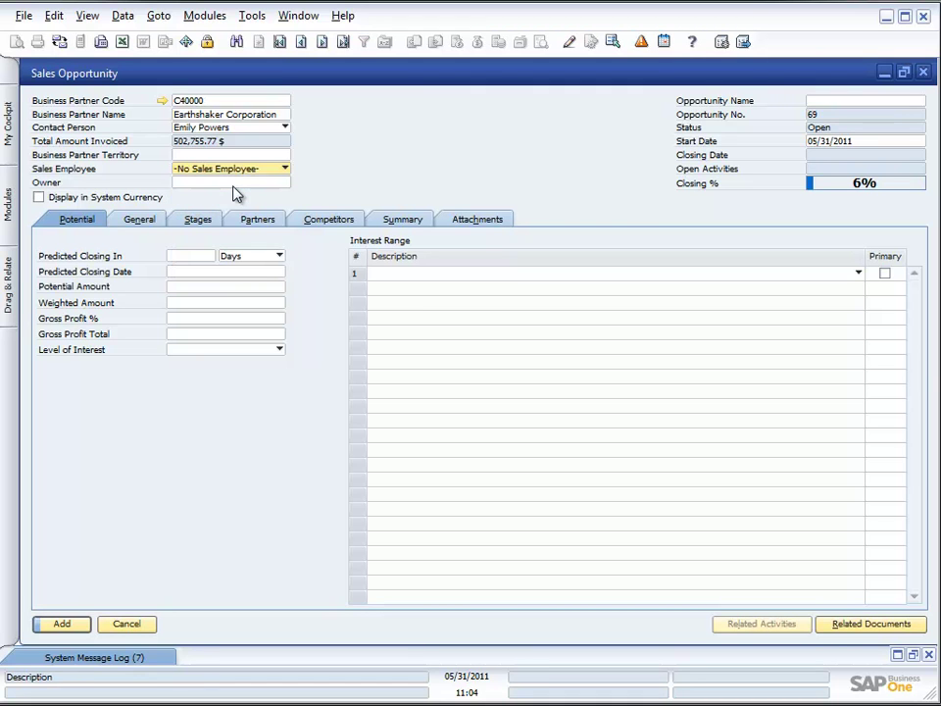
pyautogui.click(230, 182)
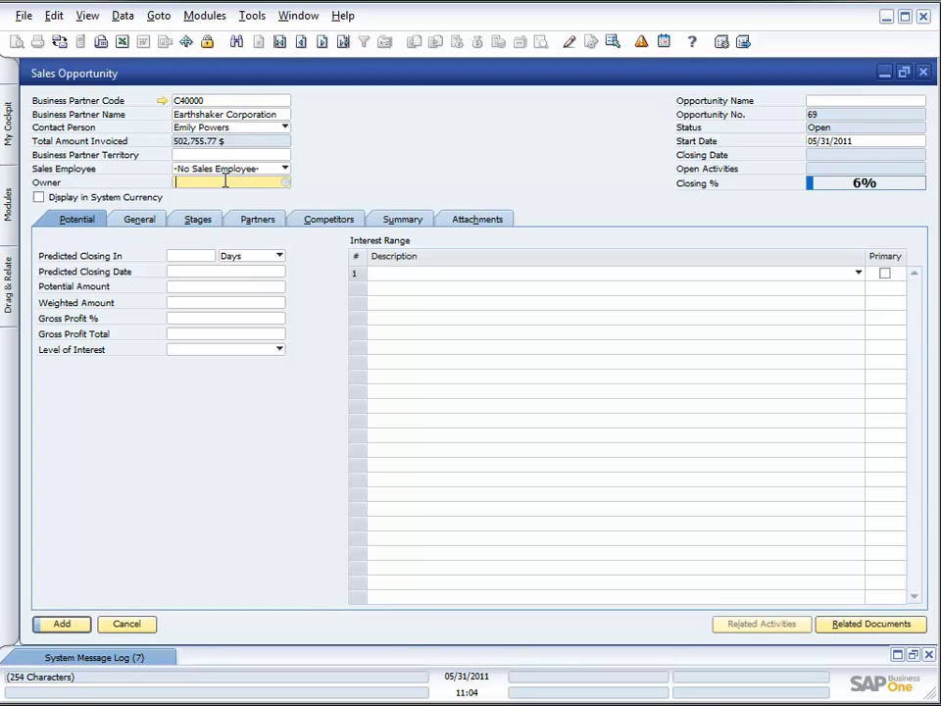
pyautogui.click(285, 182)
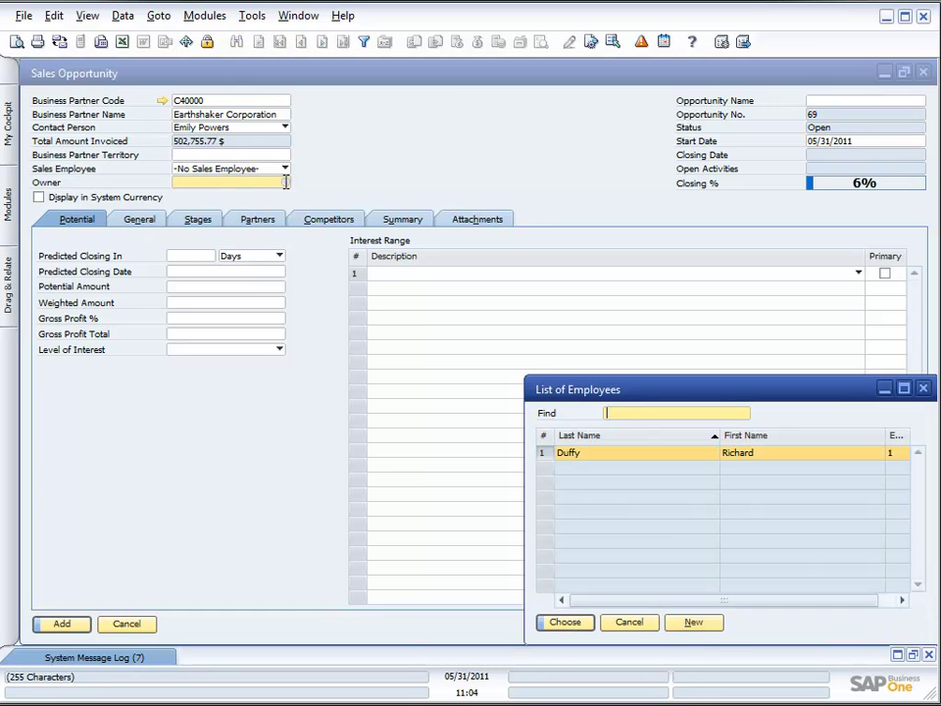
pyautogui.doubleClick(649, 460)
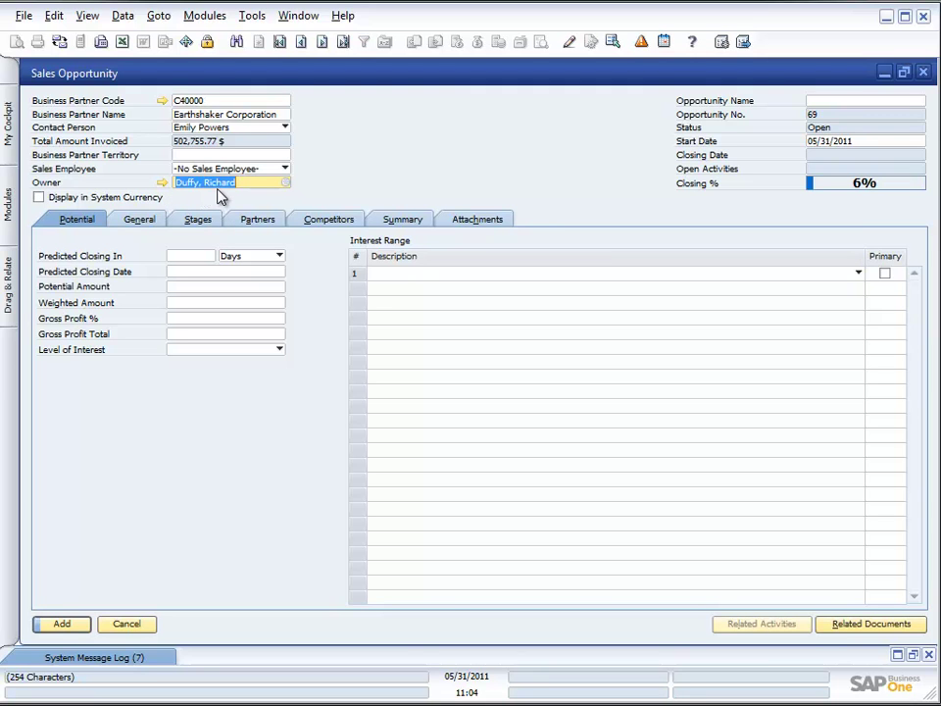
# Step: Name the opportunity "Printer Sale for July"
pyautogui.click(835, 100)
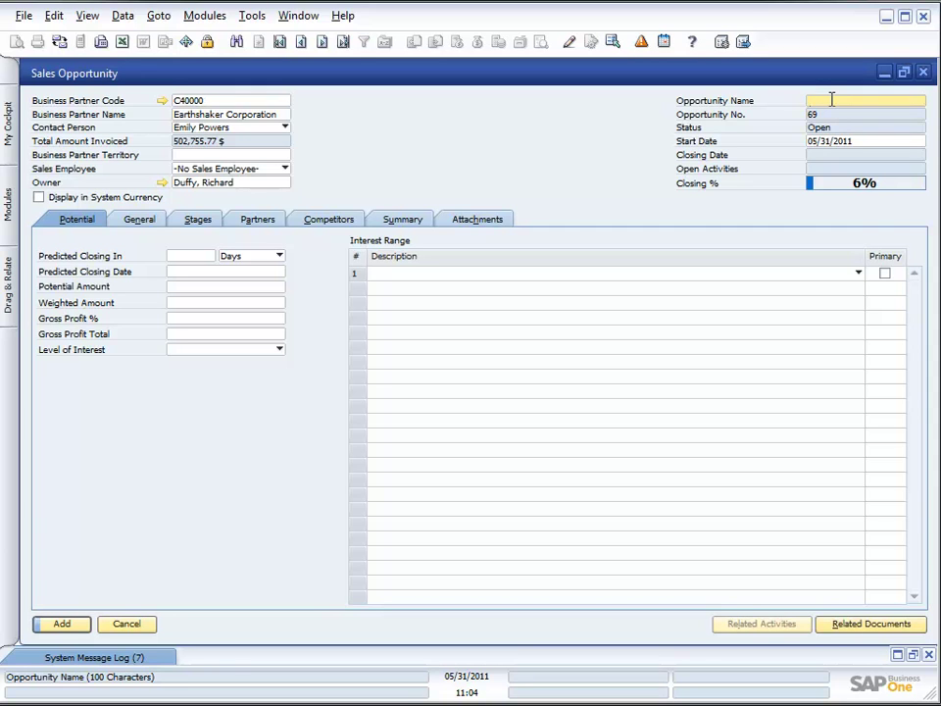
pyautogui.write('Printer Sales')
pyautogui.press('BackSpace')
pyautogui.write('for July')
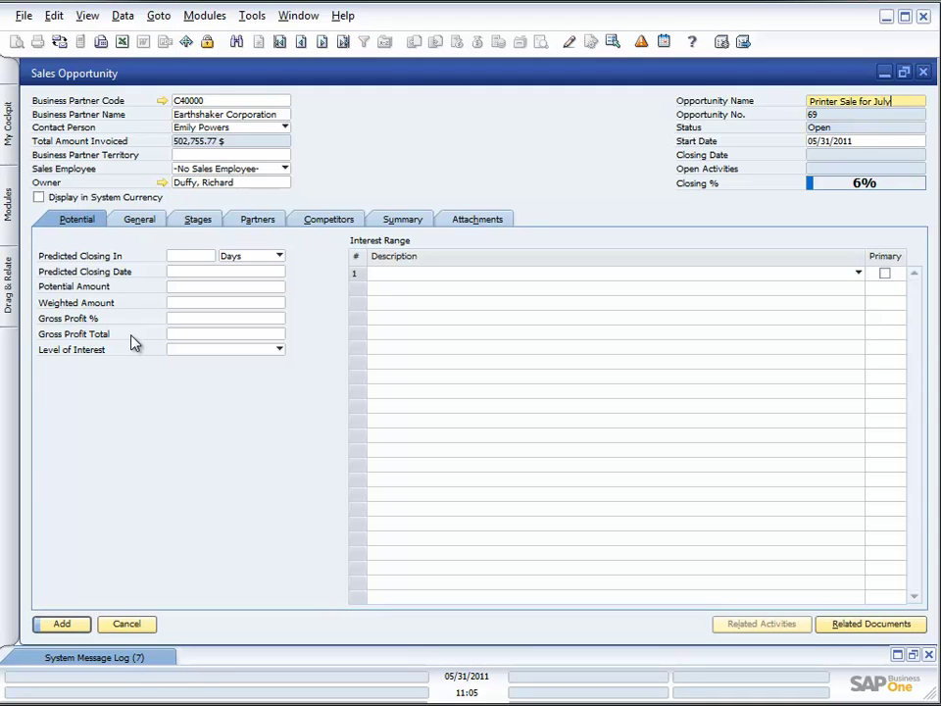
# Step: Set the opportunity's predicted closing to 1 month, using Months as the time unit
pyautogui.click(198, 259)
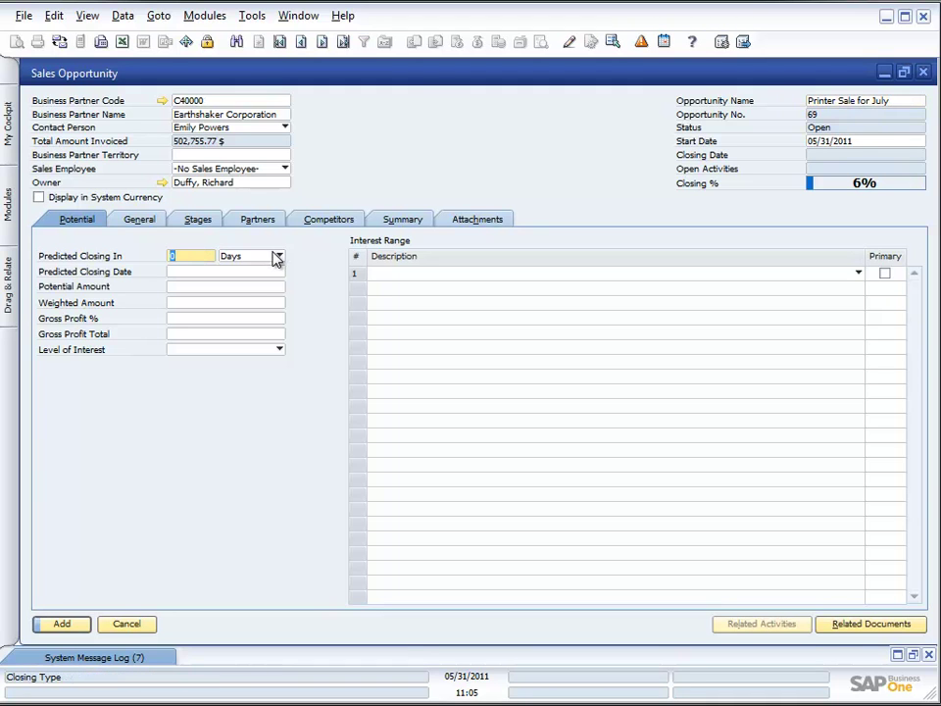
pyautogui.click(278, 258)
pyautogui.click(238, 270)
pyautogui.click(203, 257)
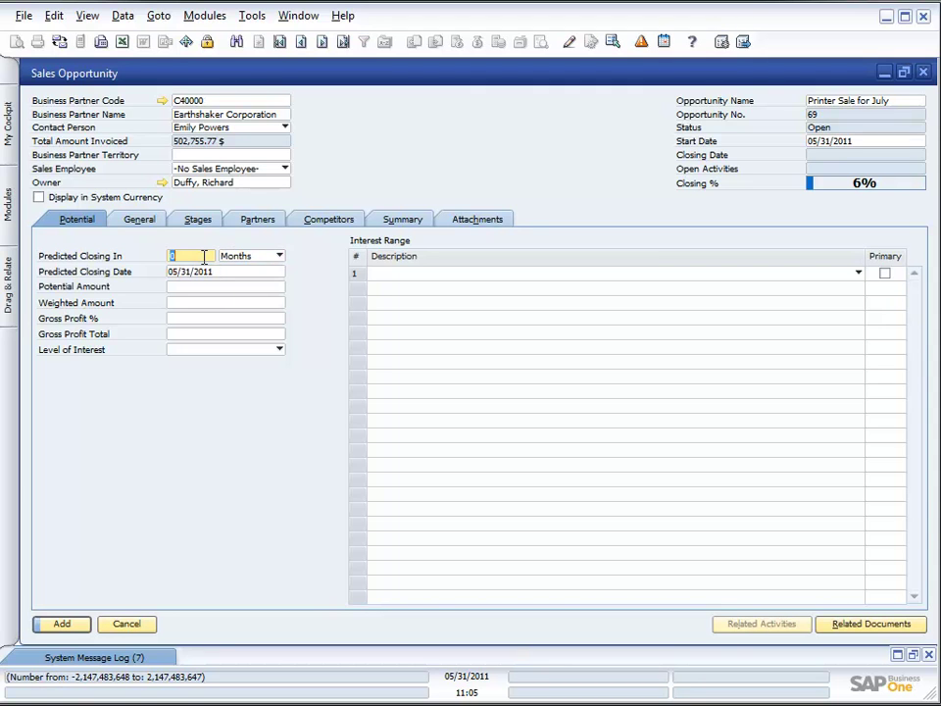
pyautogui.write('1')
pyautogui.press('Tab')
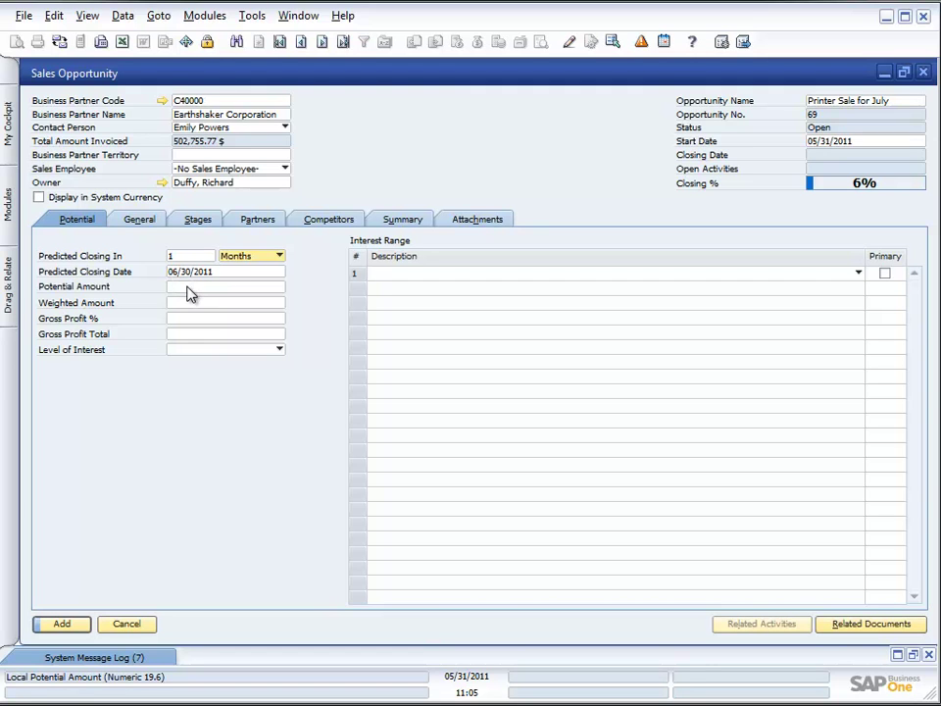
# Step: Set the opportunity's potential amount to 10,000
pyautogui.click(191, 287)
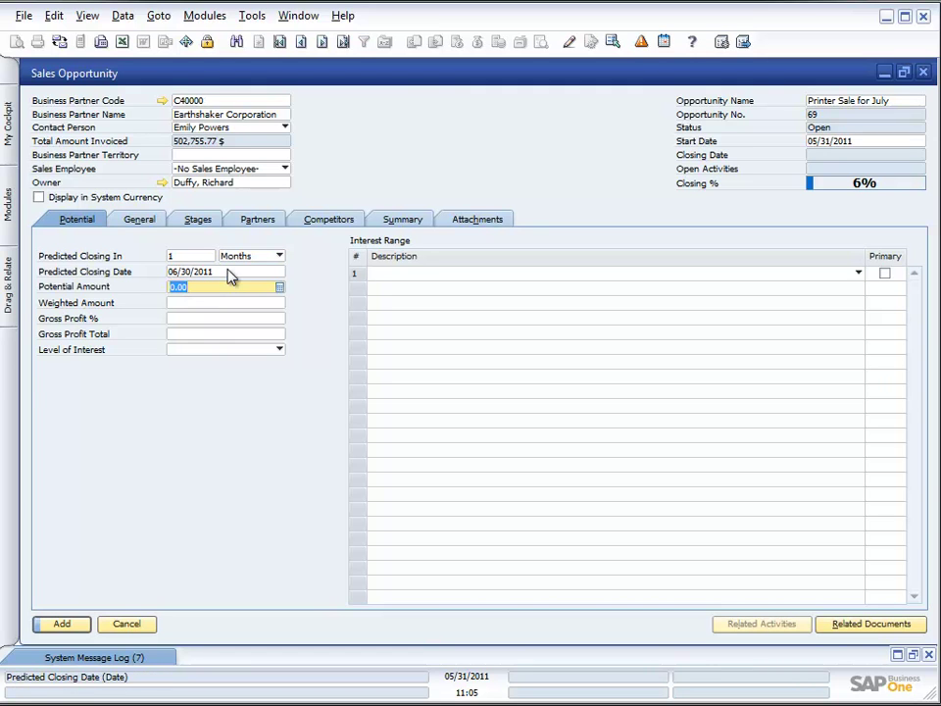
pyautogui.write('10')
pyautogui.write('.')
pyautogui.write('0')
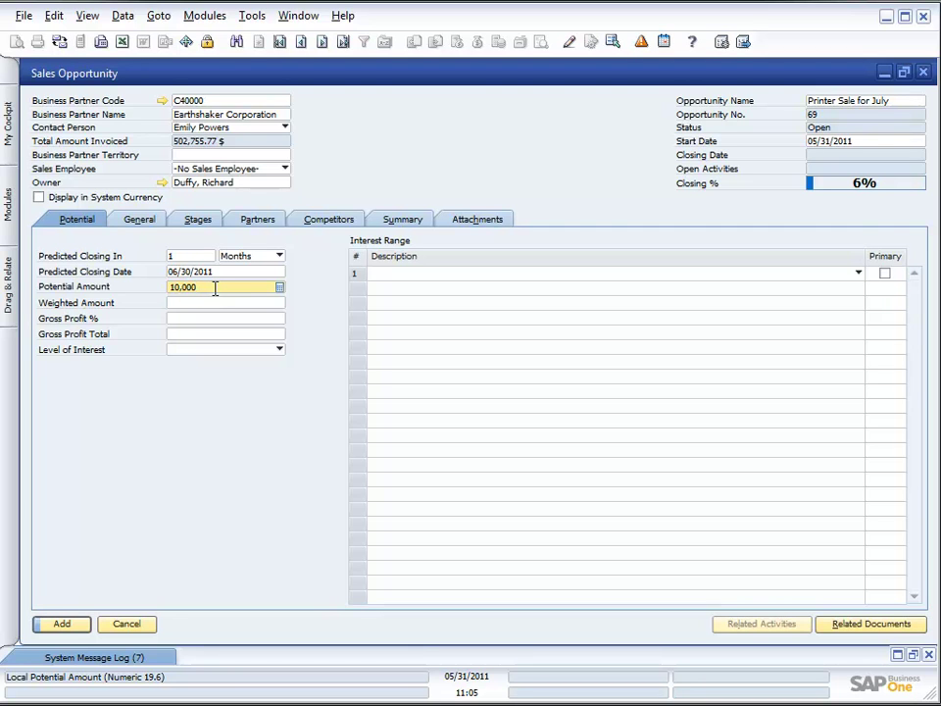
pyautogui.click(202, 319)
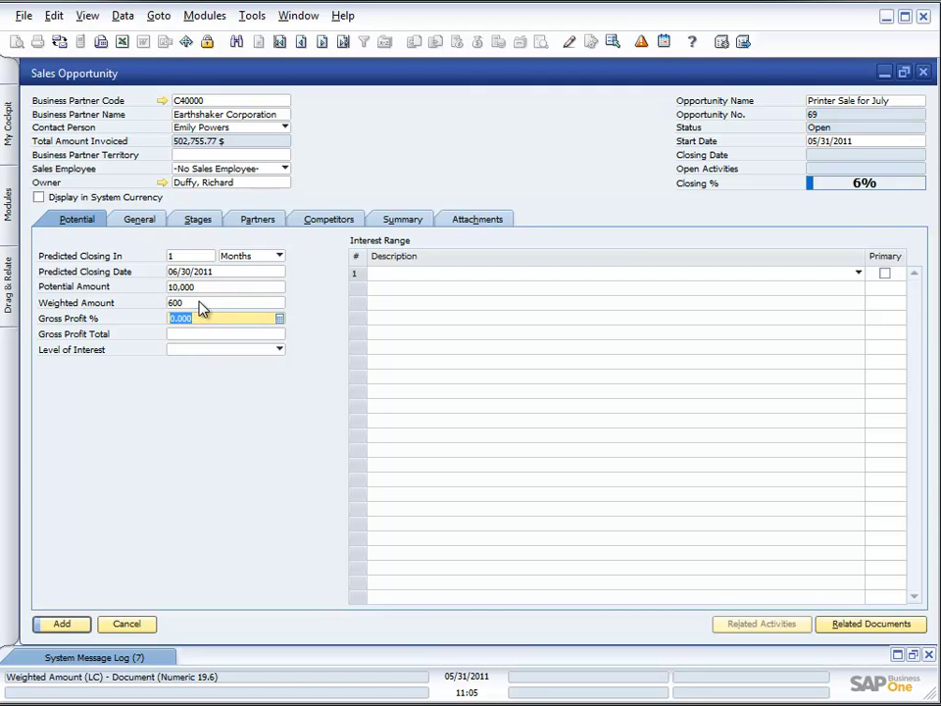
pyautogui.click(203, 286)
pyautogui.write('1')
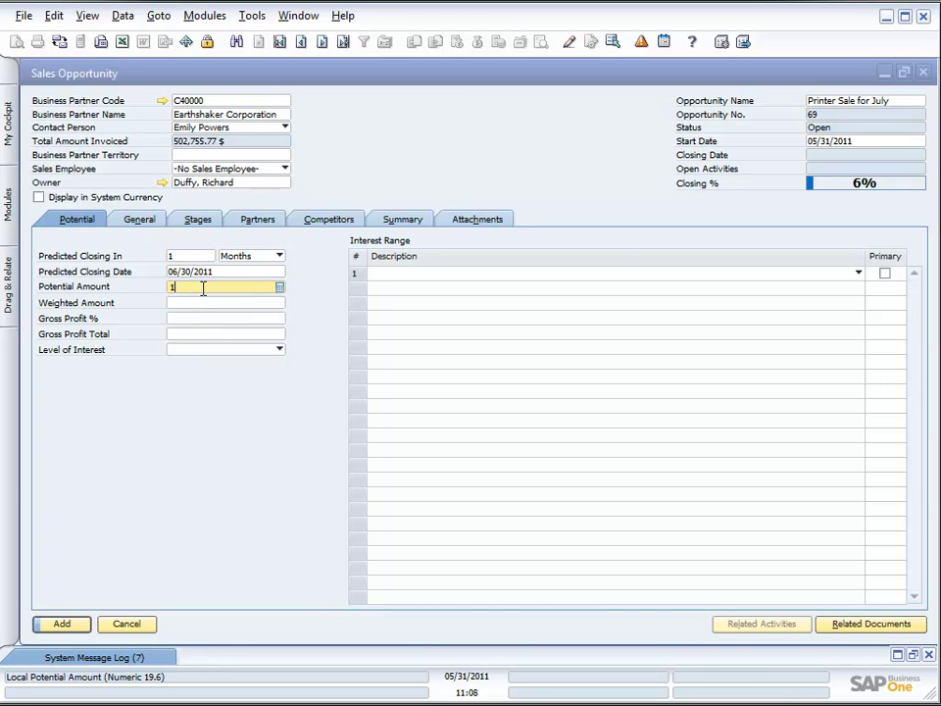
pyautogui.write('0000')
pyautogui.press('Tab')
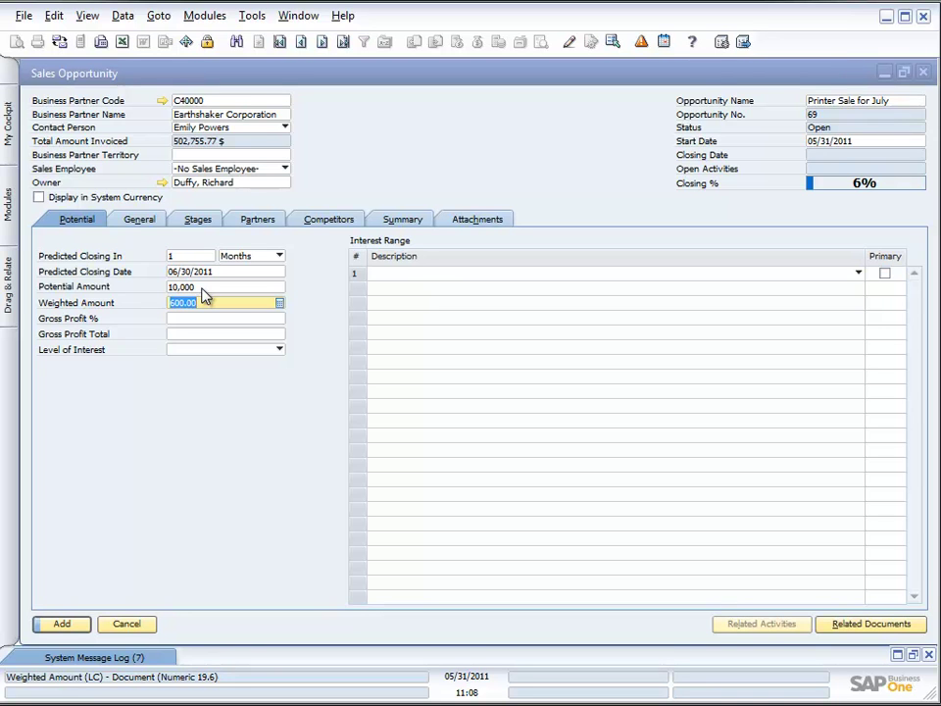
# Step: Set the opportunity's gross profit percentage to 25, leaving the weighted amount as calculated
pyautogui.press('Tab')
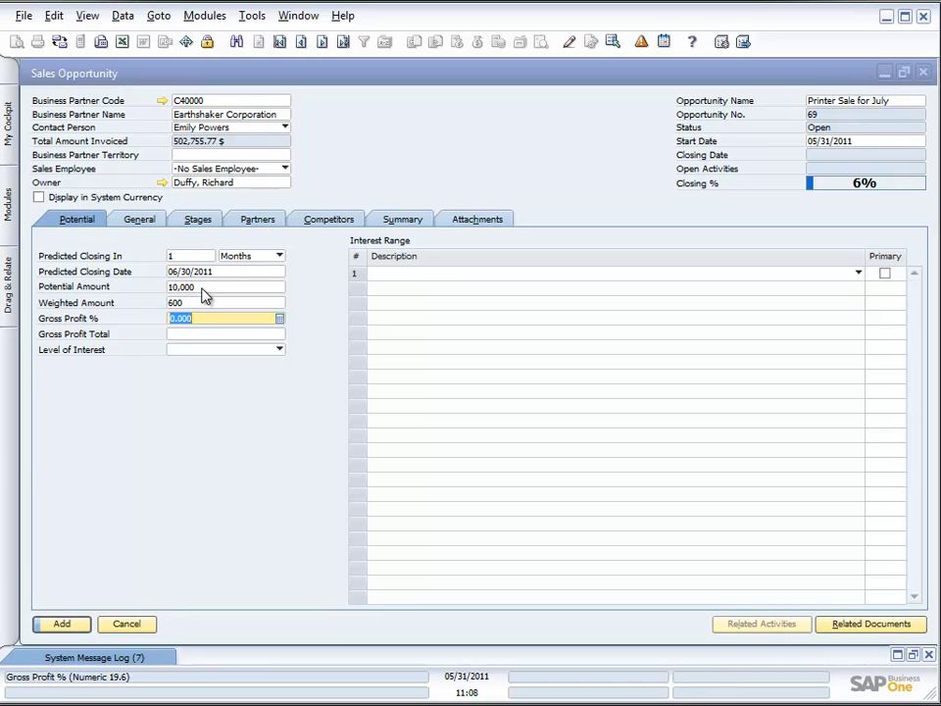
pyautogui.write('25')
pyautogui.press('Tab')
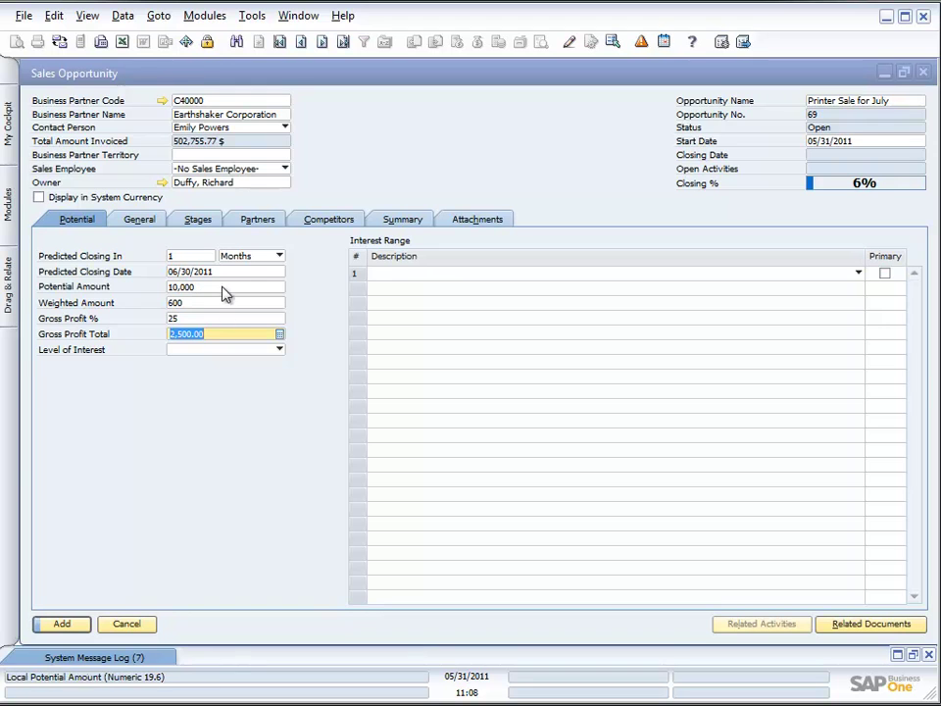
# Step: Define three new levels of interest named Cool, Warm and Hot for the opportunity
pyautogui.click(279, 353)
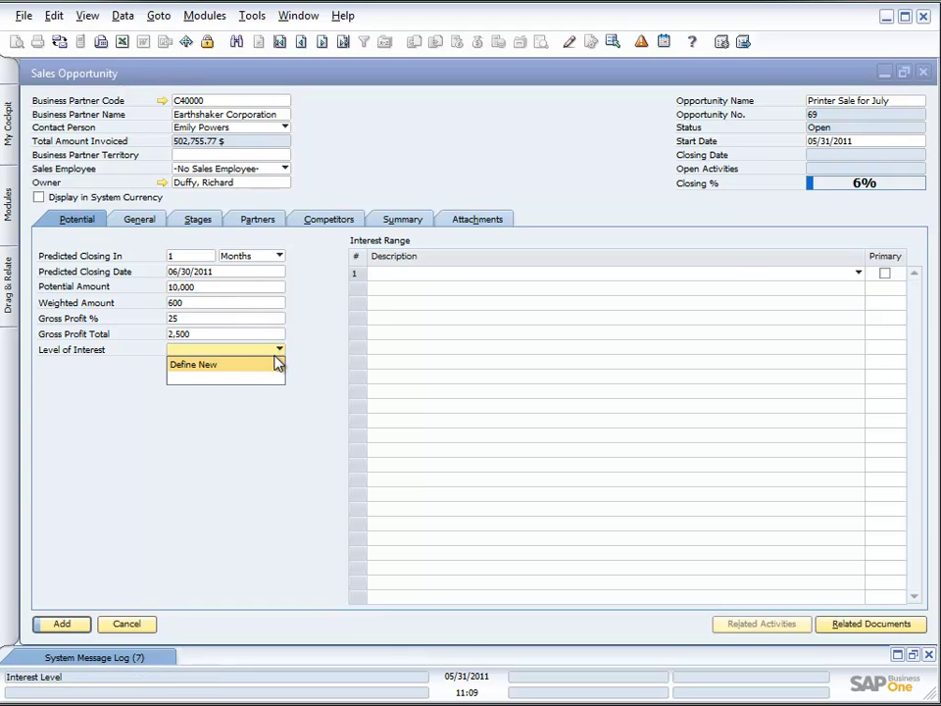
pyautogui.click(247, 370)
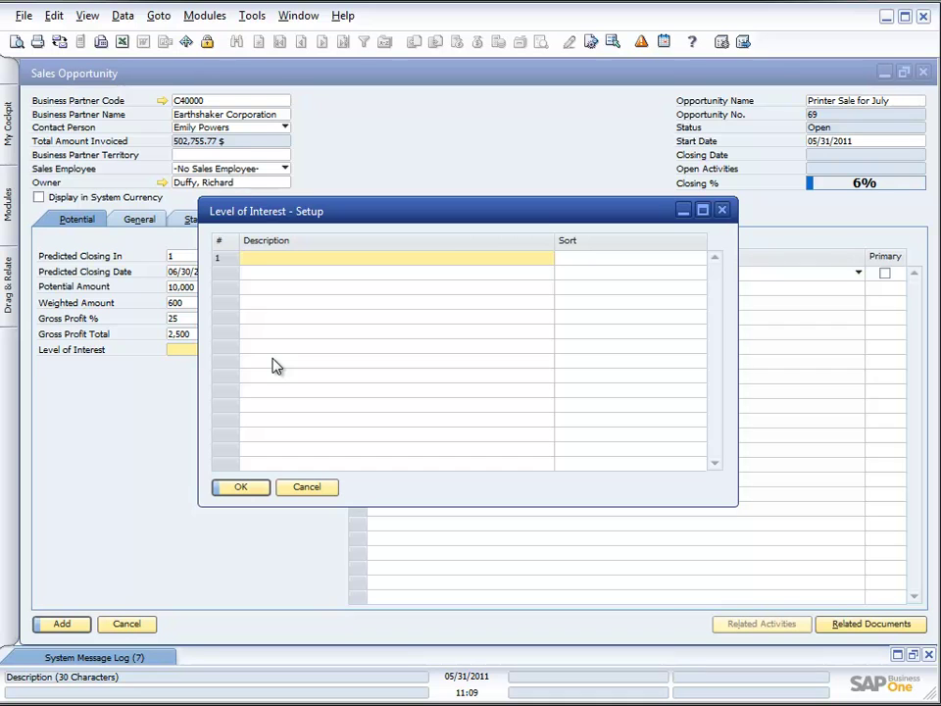
pyautogui.write('Cool')
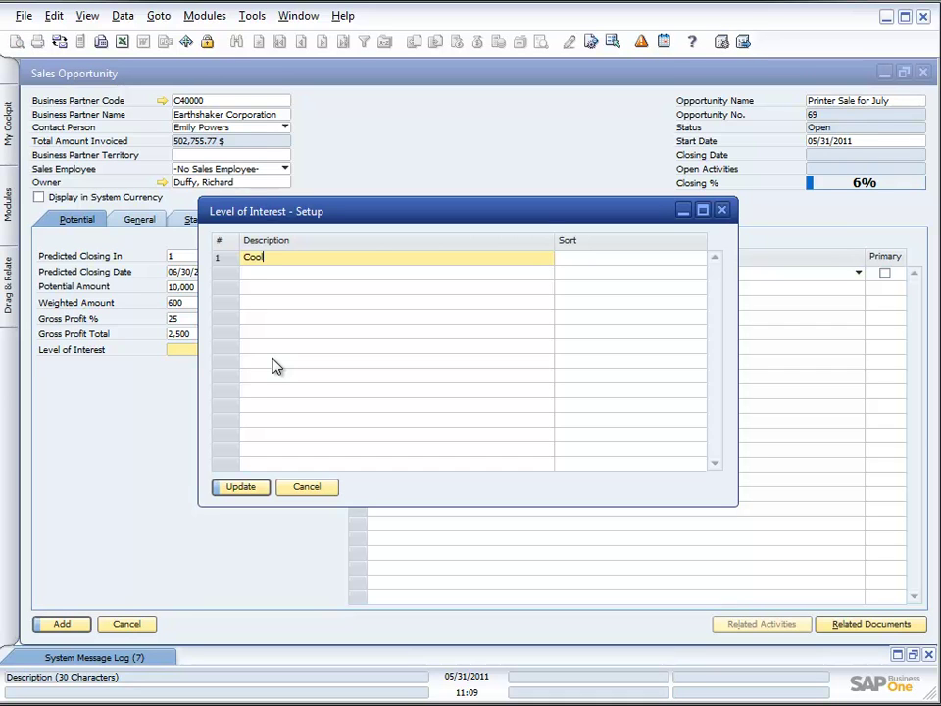
pyautogui.press('Tab')
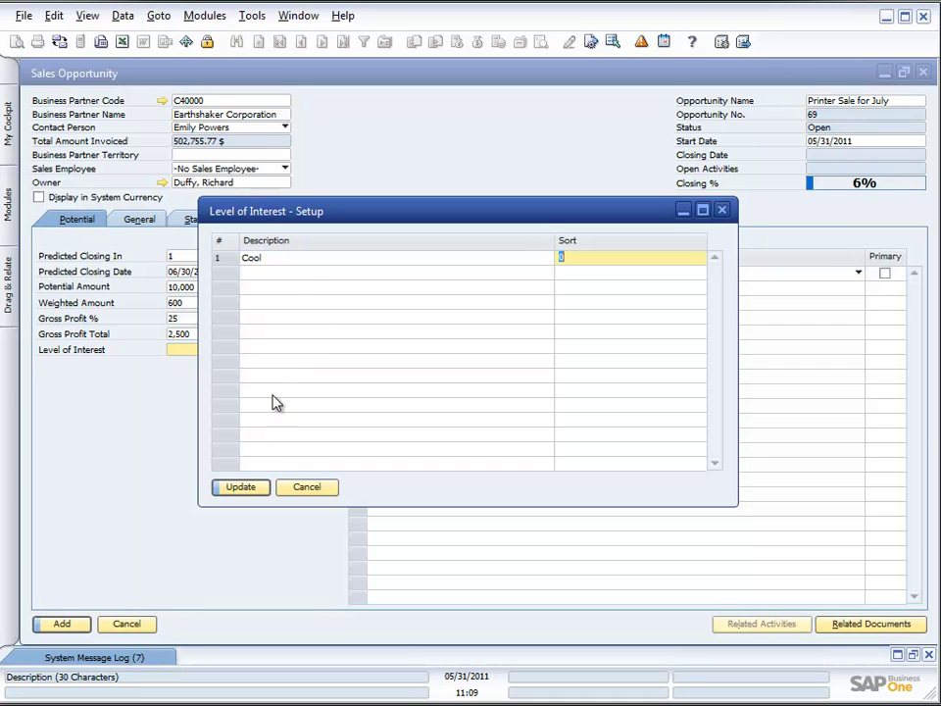
pyautogui.click(248, 487)
pyautogui.write('Warm')
pyautogui.press('Tab')
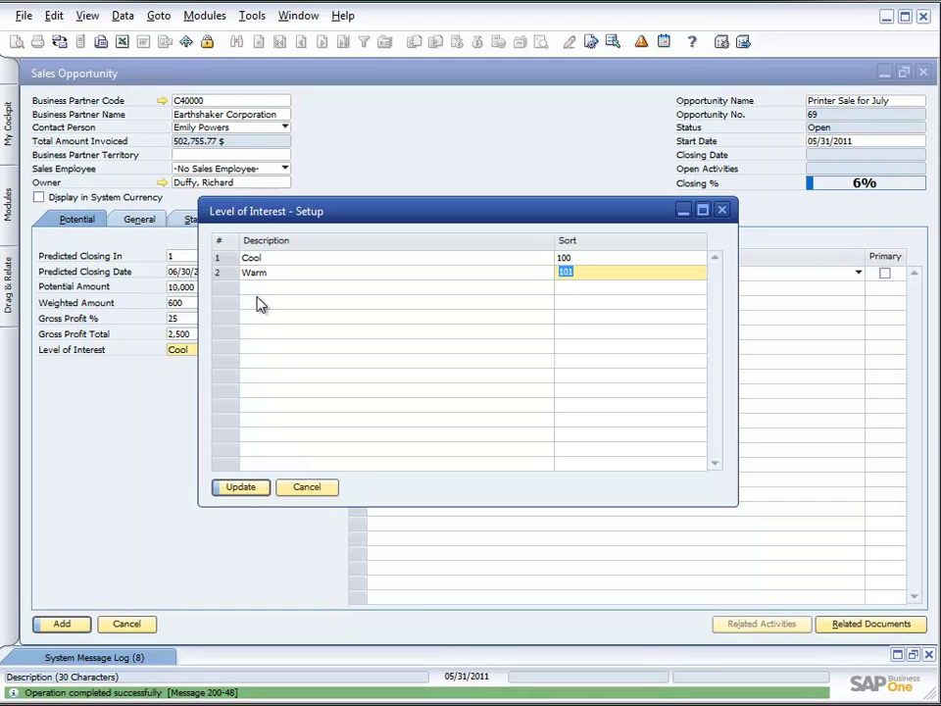
pyautogui.click(238, 486)
pyautogui.write('Ho')
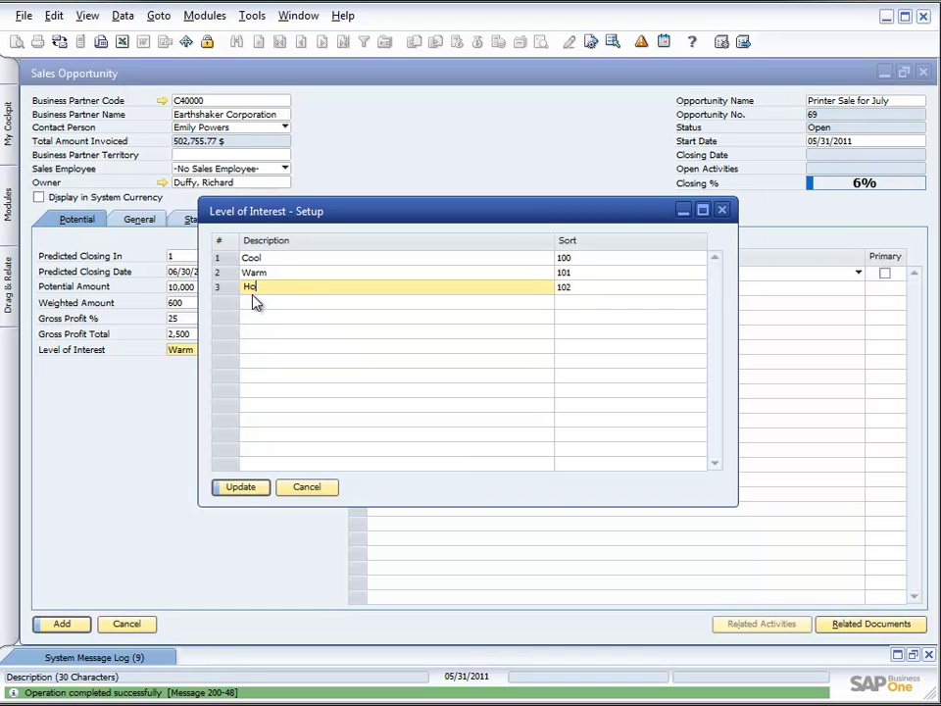
pyautogui.write('t')
pyautogui.press('Tab')
pyautogui.click(245, 486)
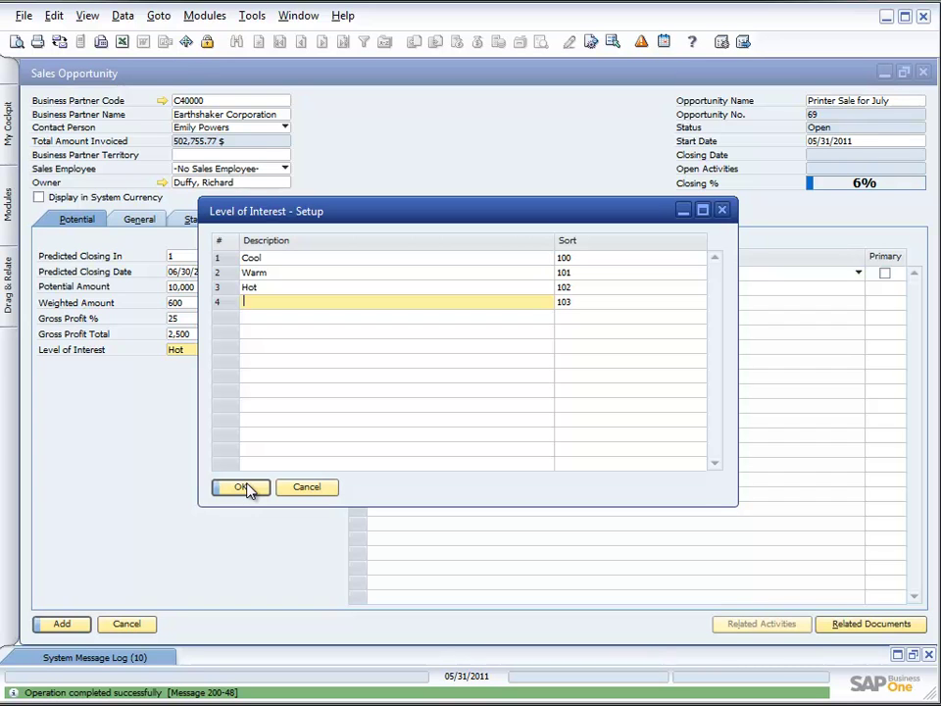
# Step: Close the level of interest setup and set the opportunity's level of interest to Warm
pyautogui.doubleClick(266, 276)
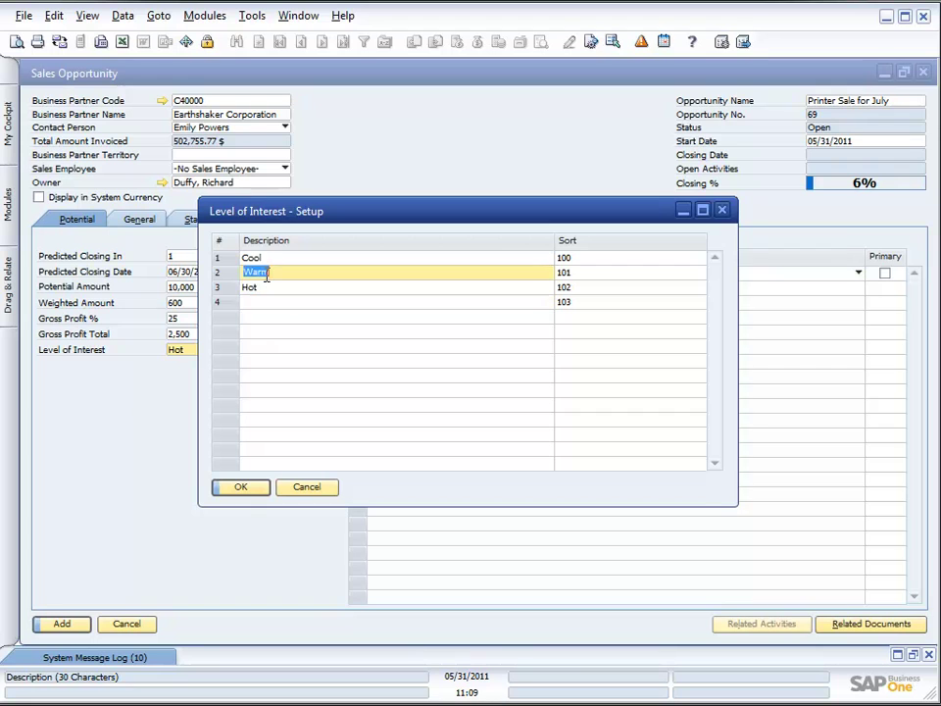
pyautogui.click(240, 487)
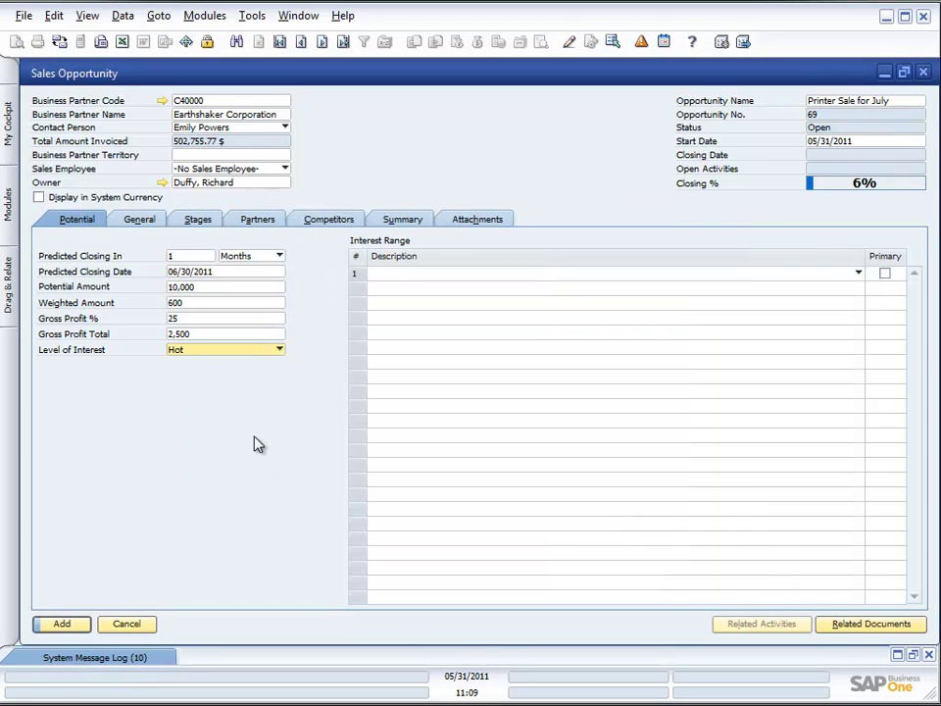
pyautogui.click(279, 350)
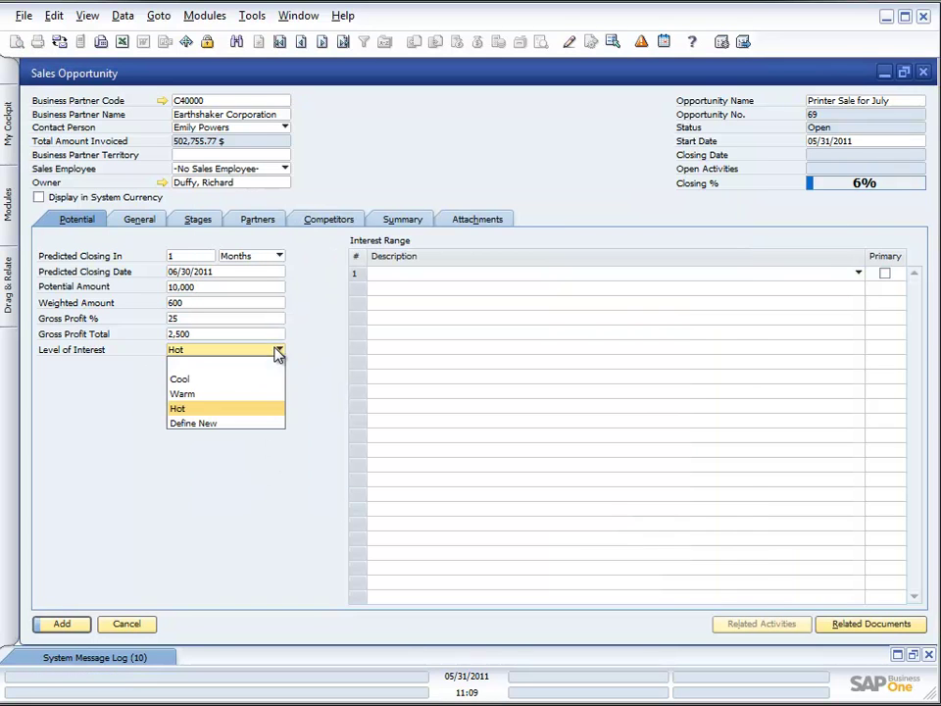
pyautogui.click(224, 394)
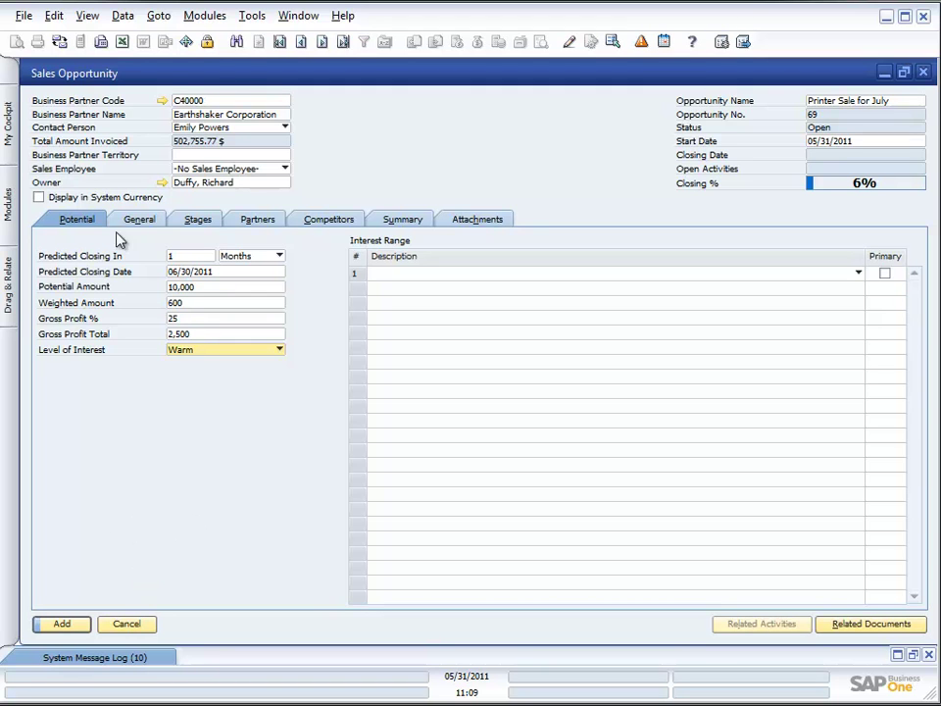
# Step: Assign SG Electronics as the channel business partner in the opportunity's general details
pyautogui.click(139, 220)
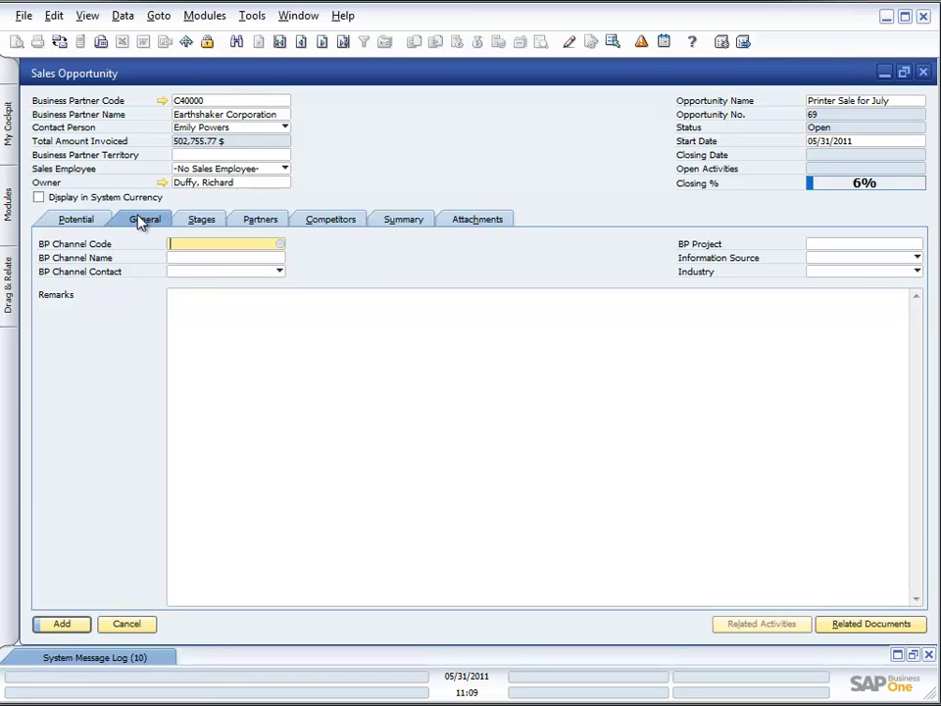
pyautogui.click(280, 246)
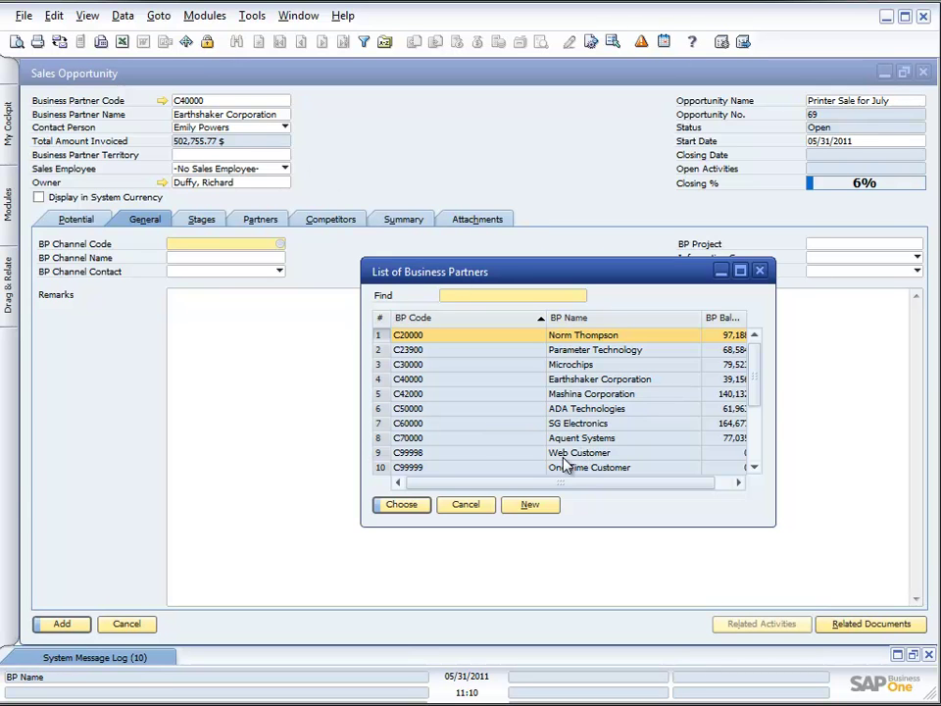
pyautogui.doubleClick(565, 424)
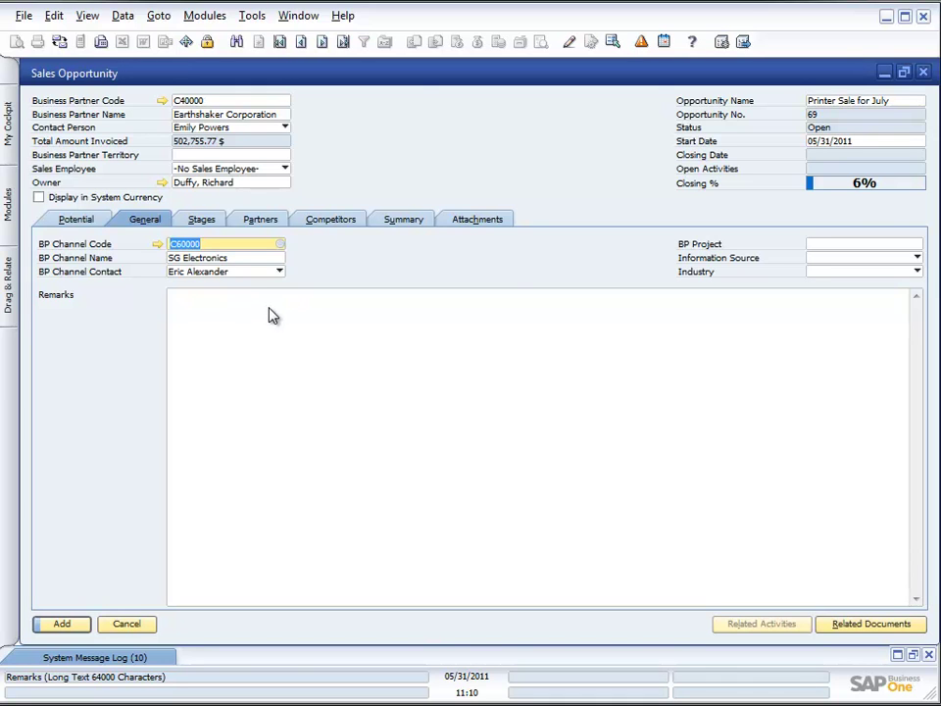
# Step: Check which information sources and industries are available for the opportunity
pyautogui.click(917, 257)
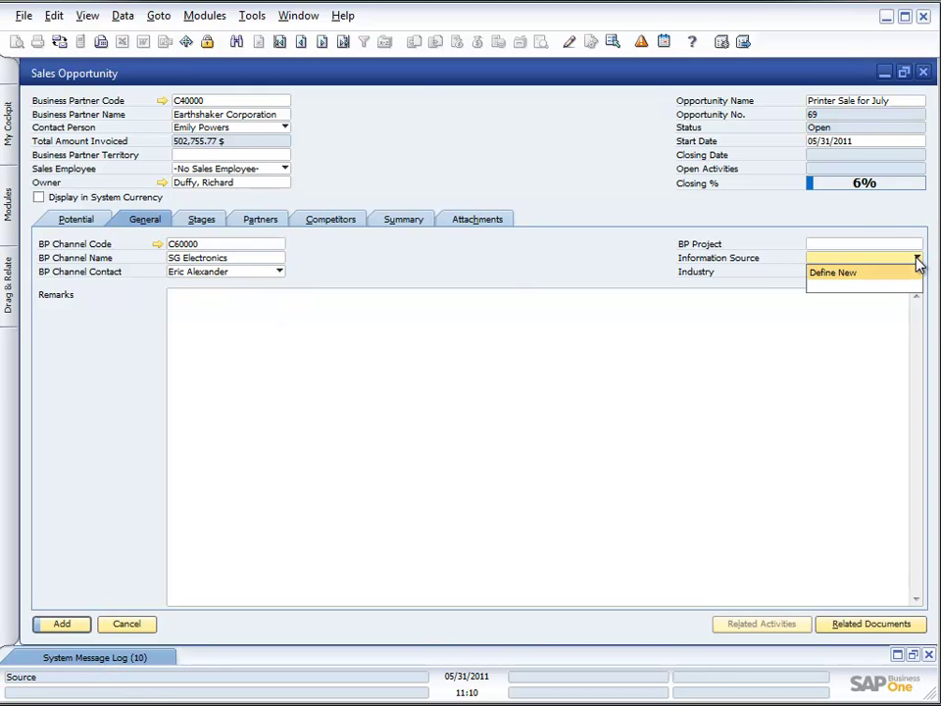
pyautogui.click(805, 350)
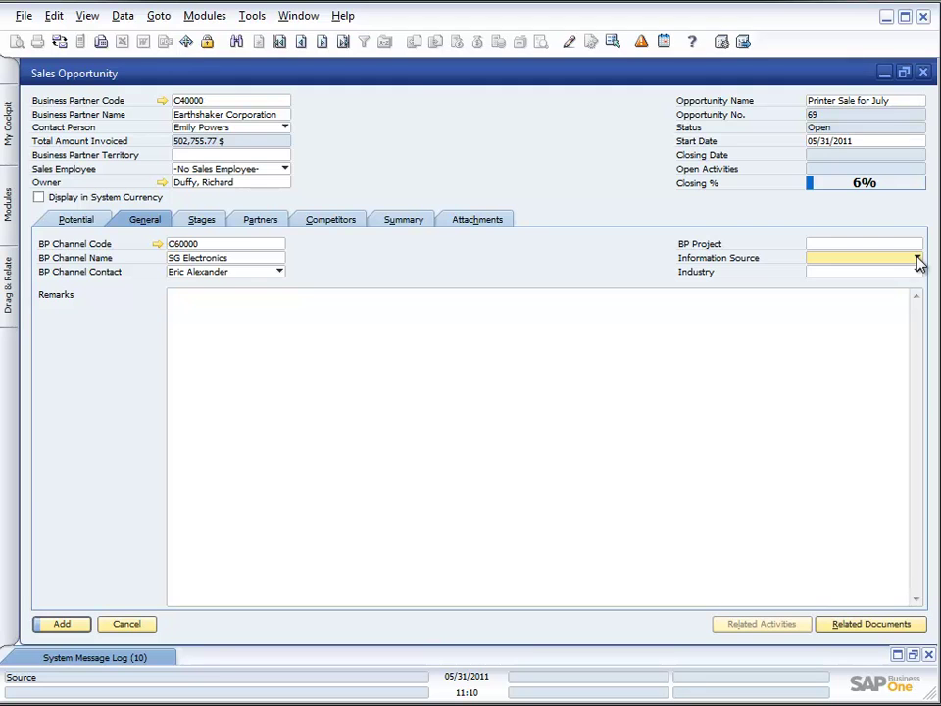
pyautogui.click(917, 259)
pyautogui.click(864, 349)
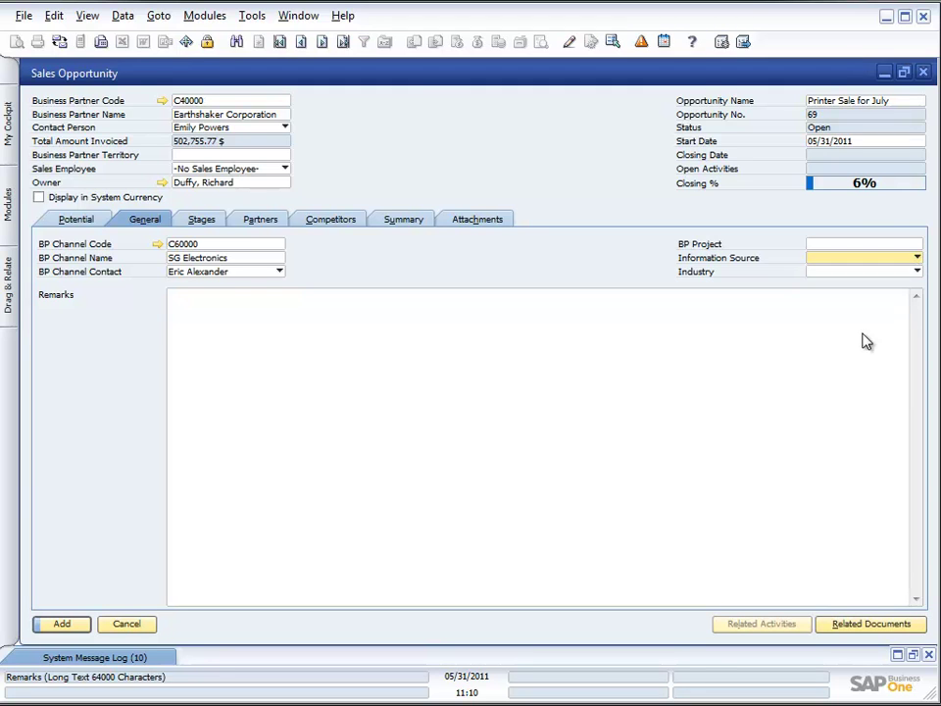
pyautogui.click(917, 274)
pyautogui.click(811, 381)
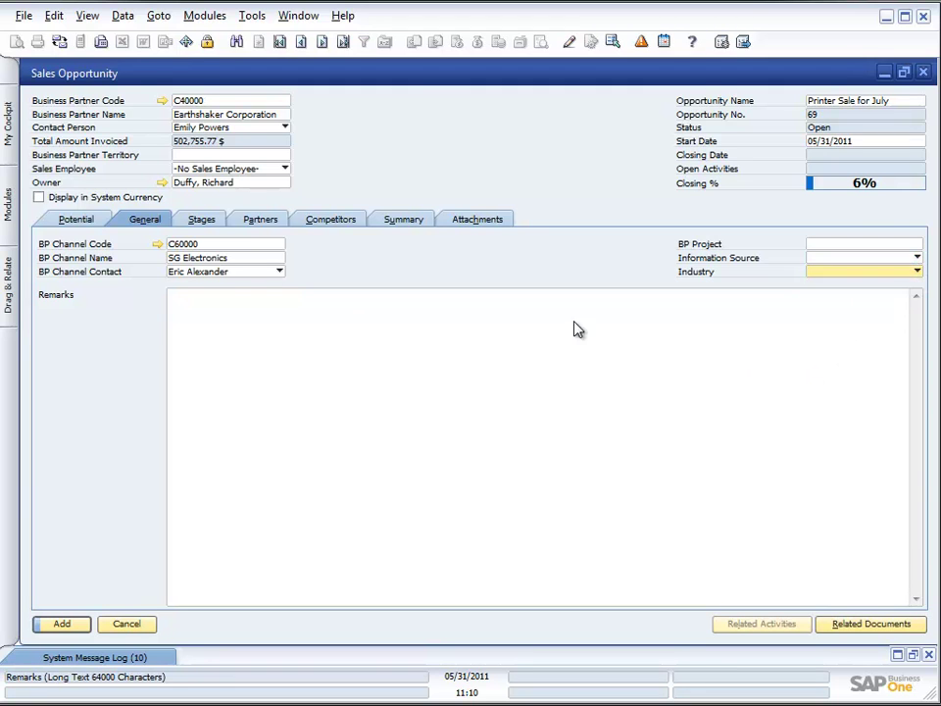
# Step: Review the opportunity's stages, partners, competitors, summary and attachments, and add the opportunity to the system
pyautogui.click(208, 223)
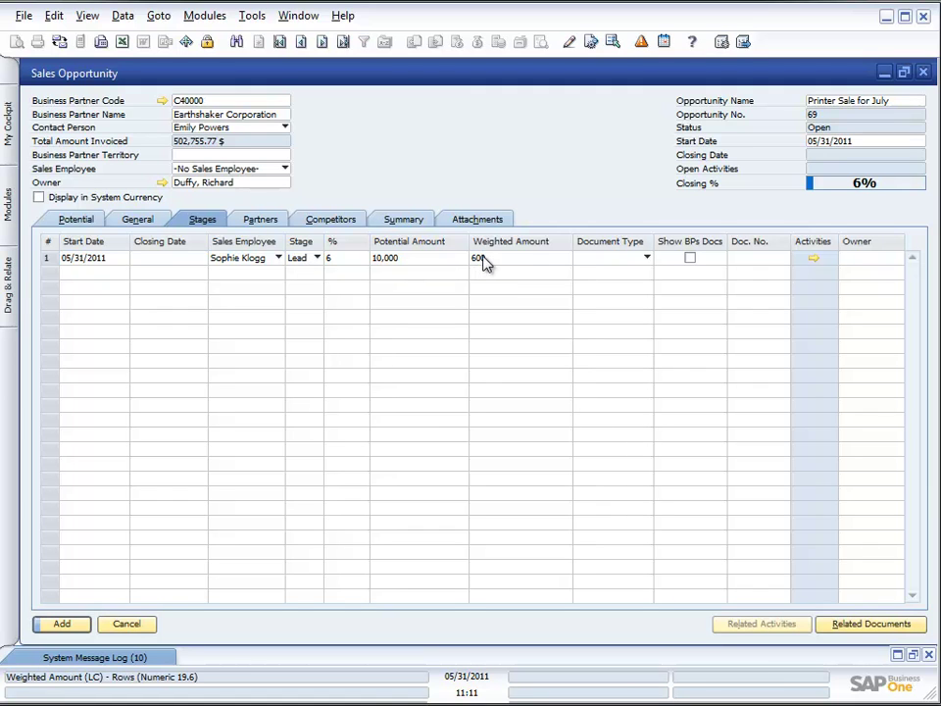
pyautogui.click(257, 221)
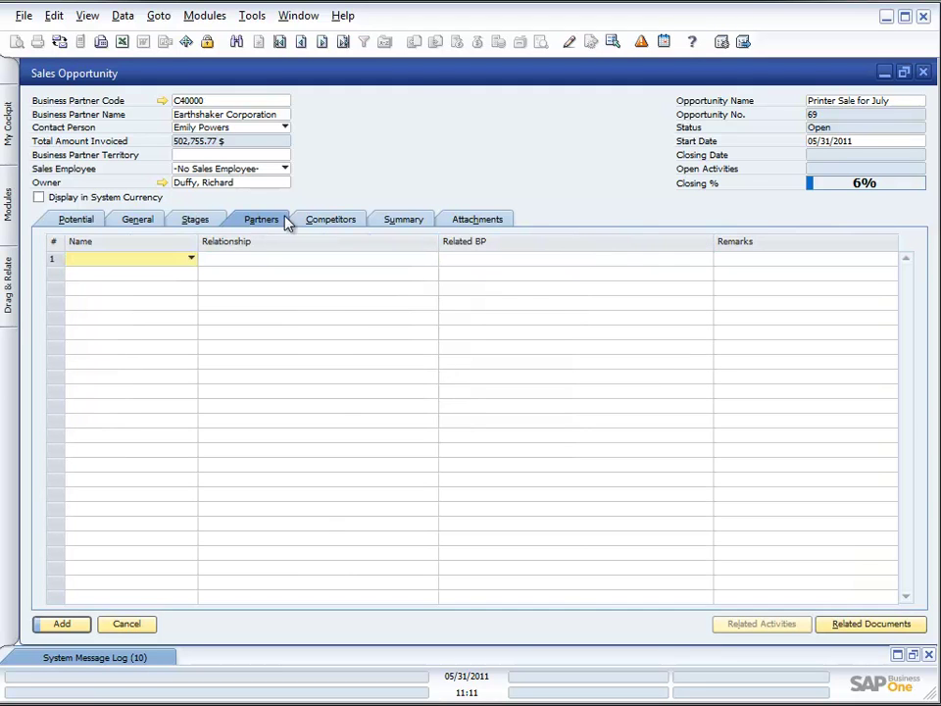
pyautogui.click(322, 220)
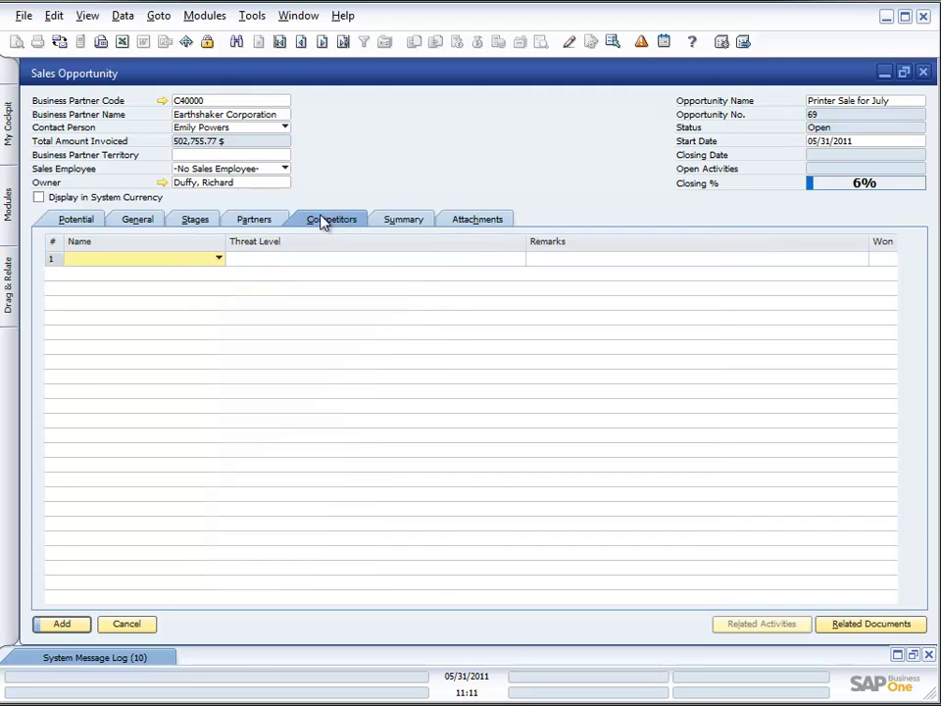
pyautogui.click(218, 259)
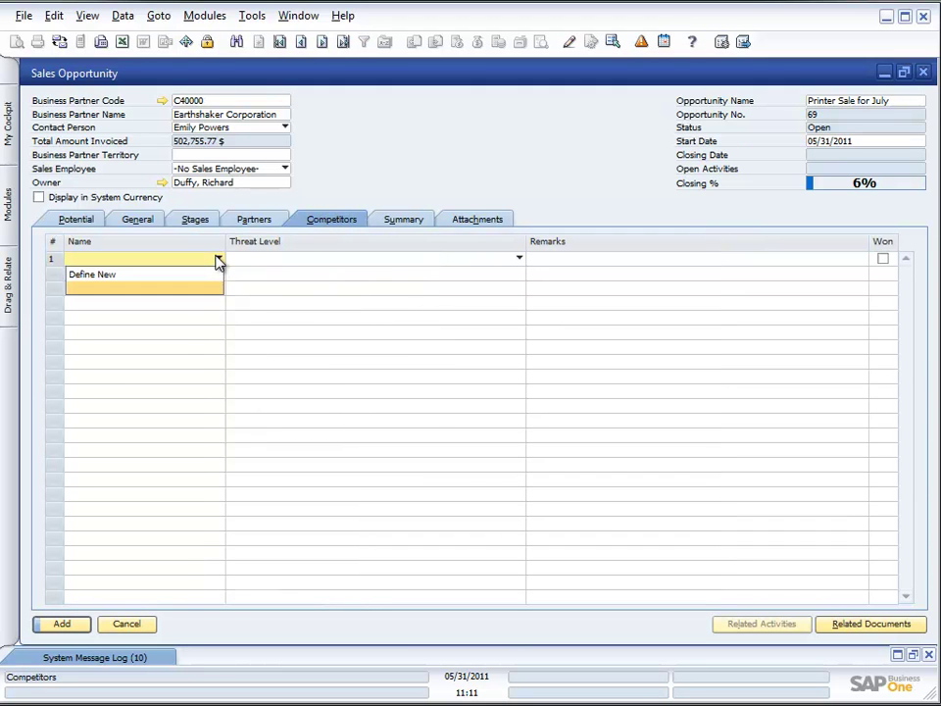
pyautogui.press('Escape')
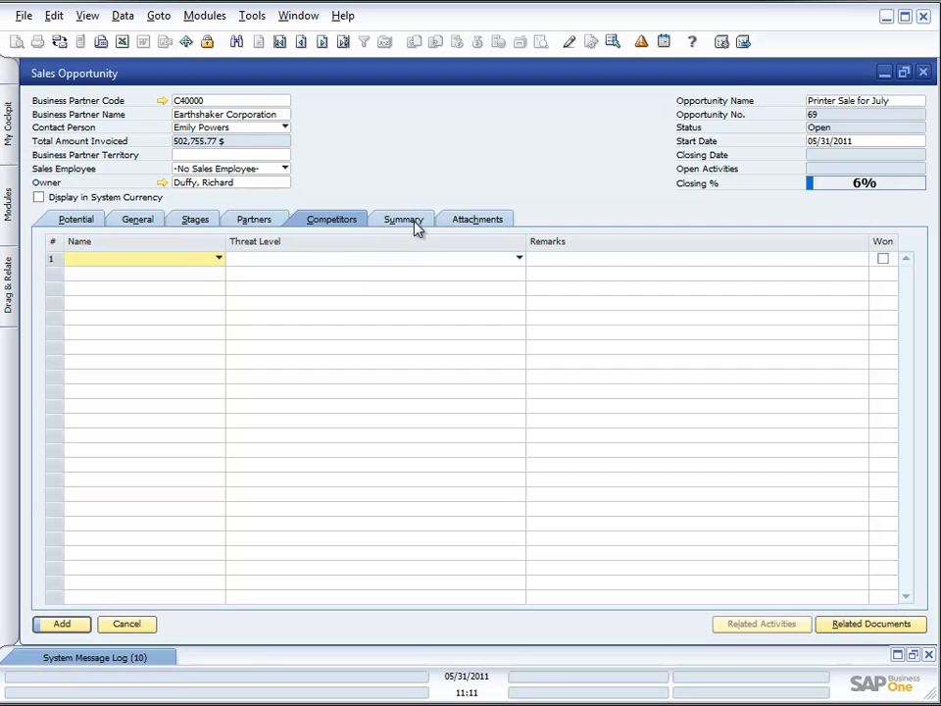
pyautogui.click(413, 221)
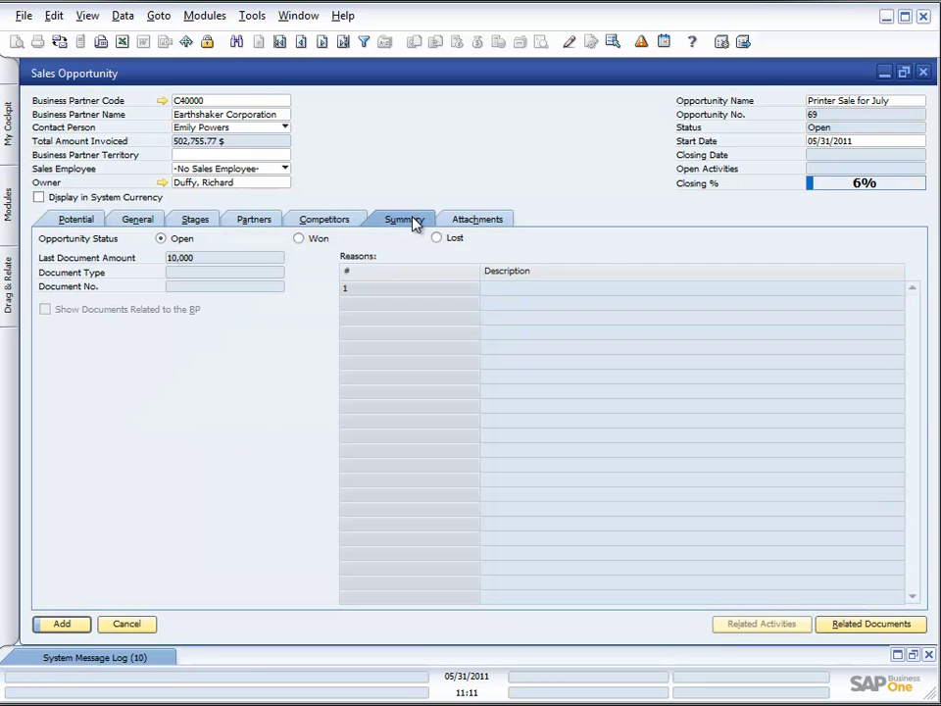
pyautogui.click(496, 218)
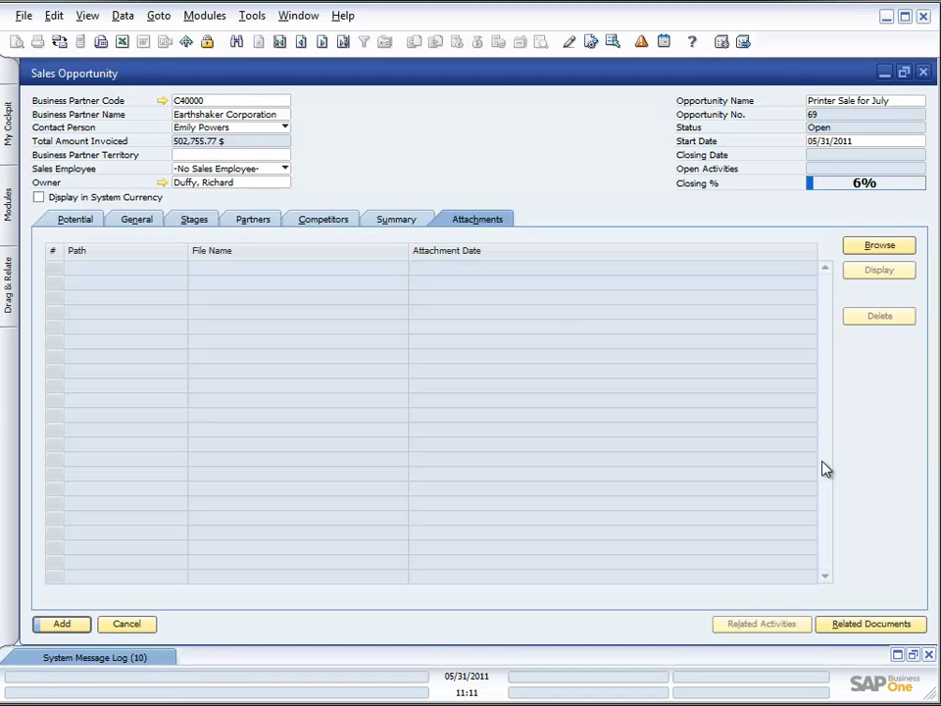
pyautogui.click(69, 625)
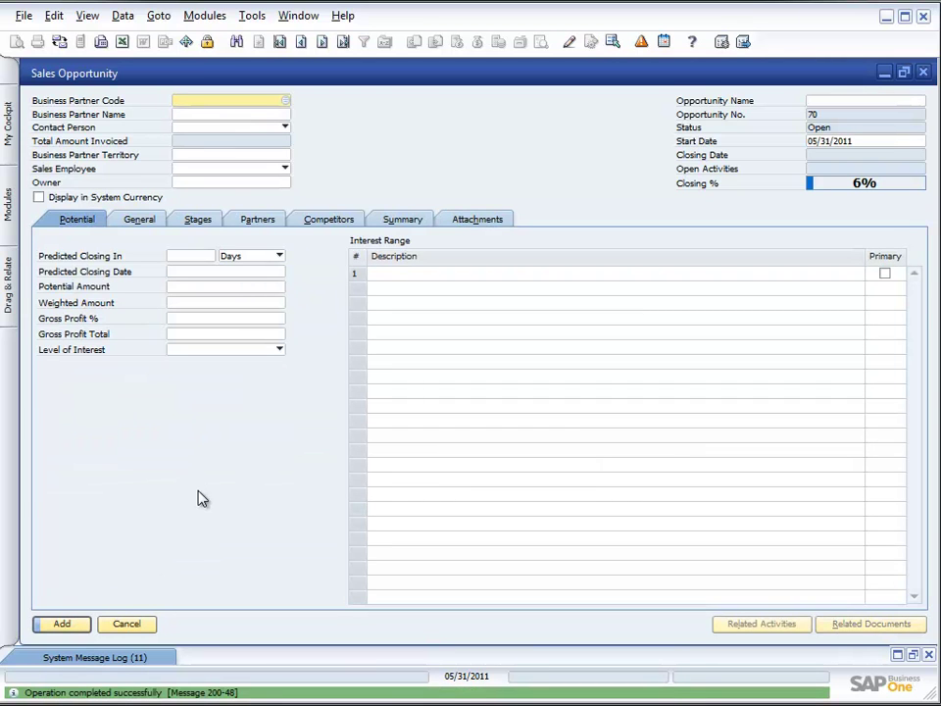
# Step: Select Earthshaker Corporation for a new opportunity and open "Printer Sale for July" through the deals linked in its master data
pyautogui.click(286, 101)
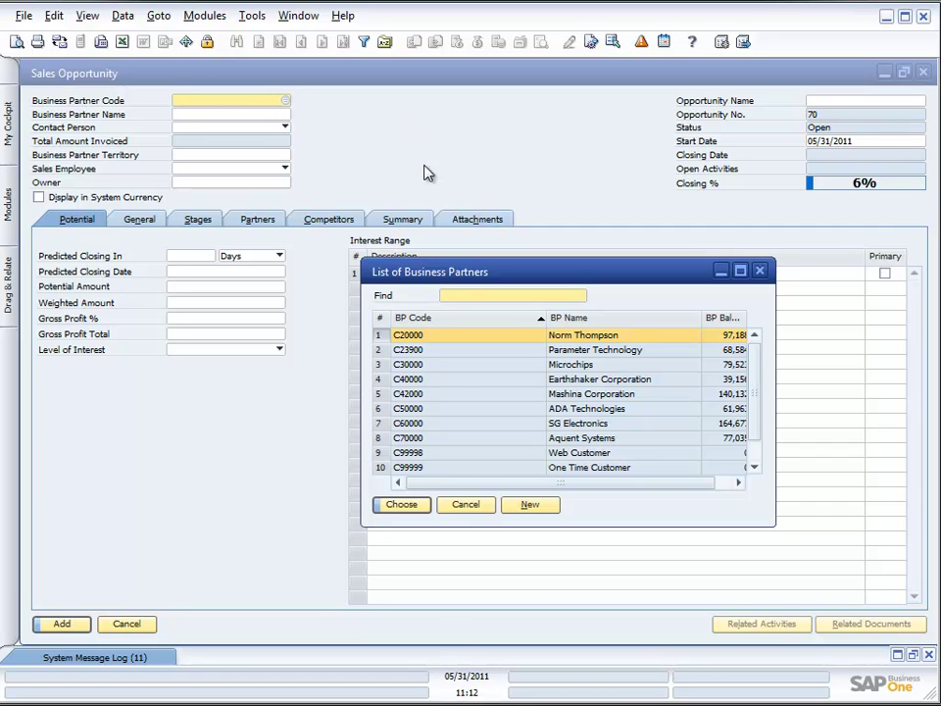
pyautogui.doubleClick(516, 387)
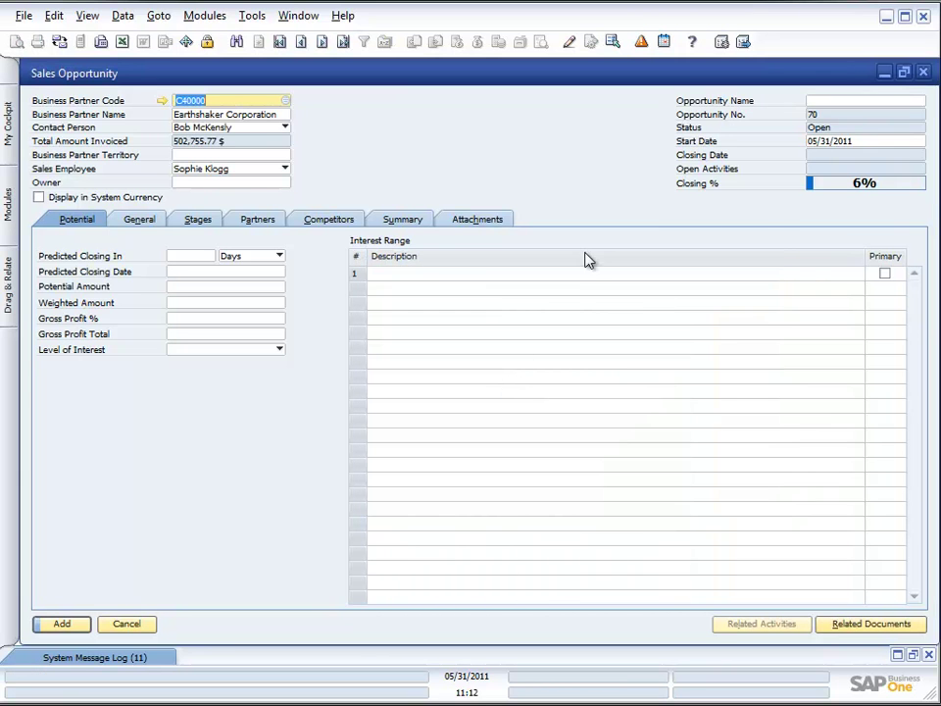
pyautogui.click(161, 102)
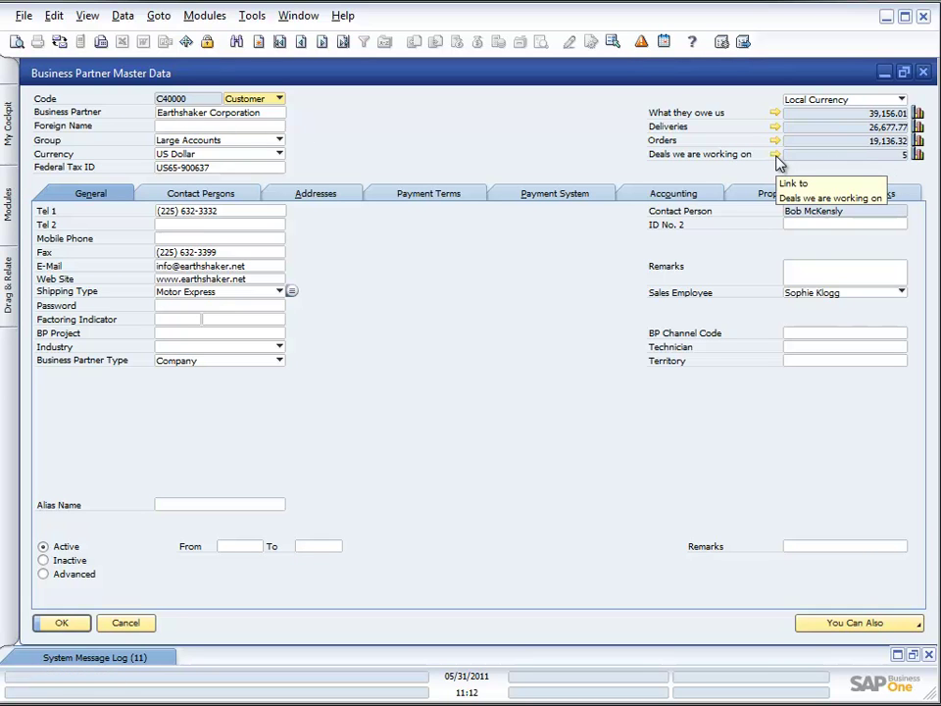
pyautogui.click(776, 155)
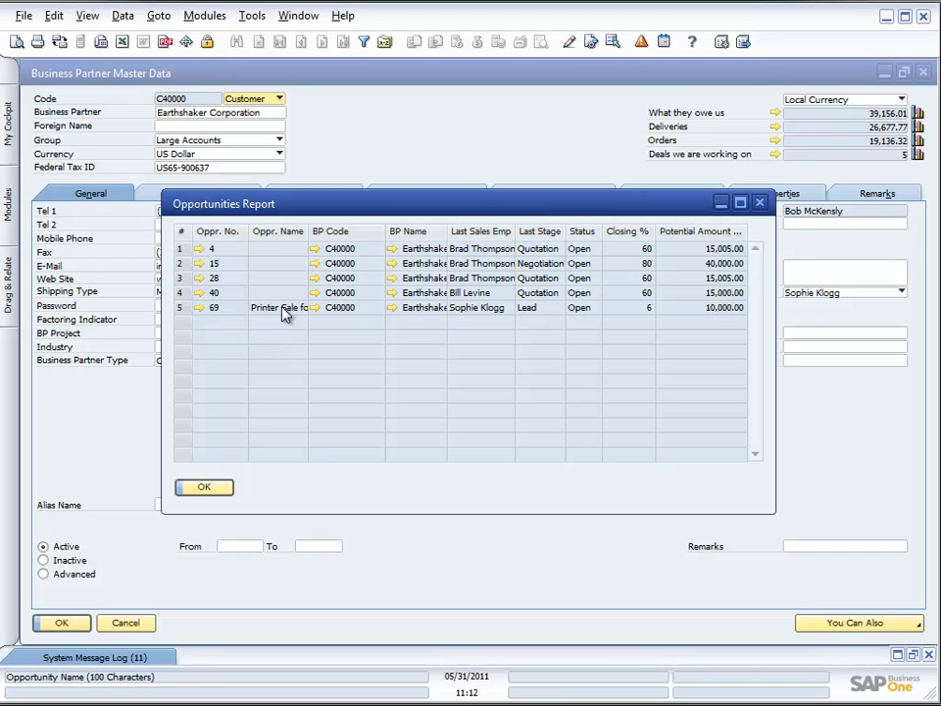
pyautogui.click(199, 308)
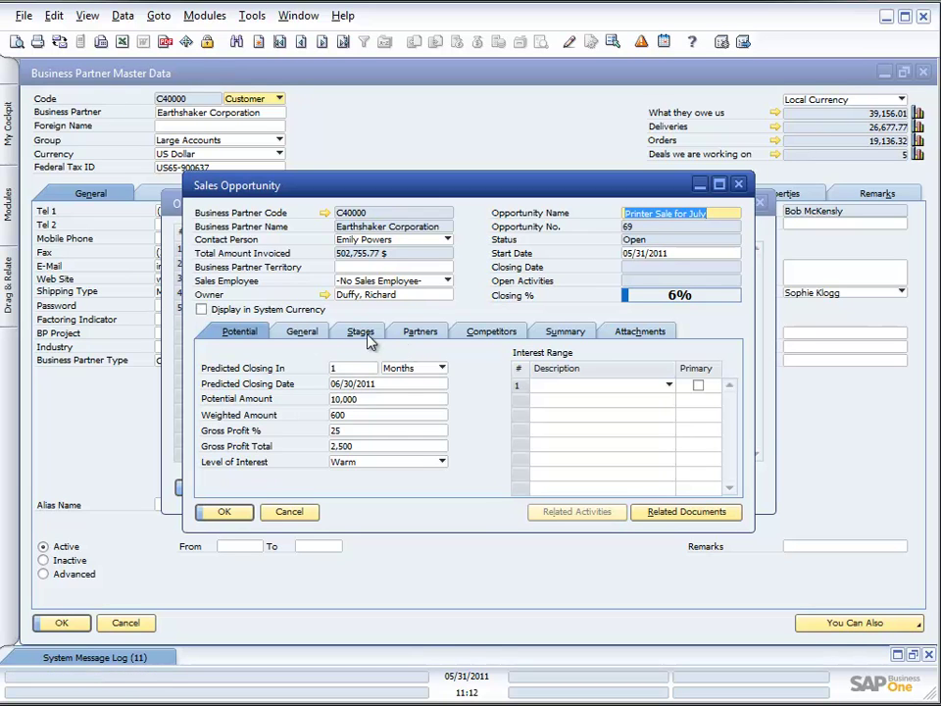
# Step: Examine the general details and the stage columns of the saved "Printer Sale for July" opportunity
pyautogui.click(306, 333)
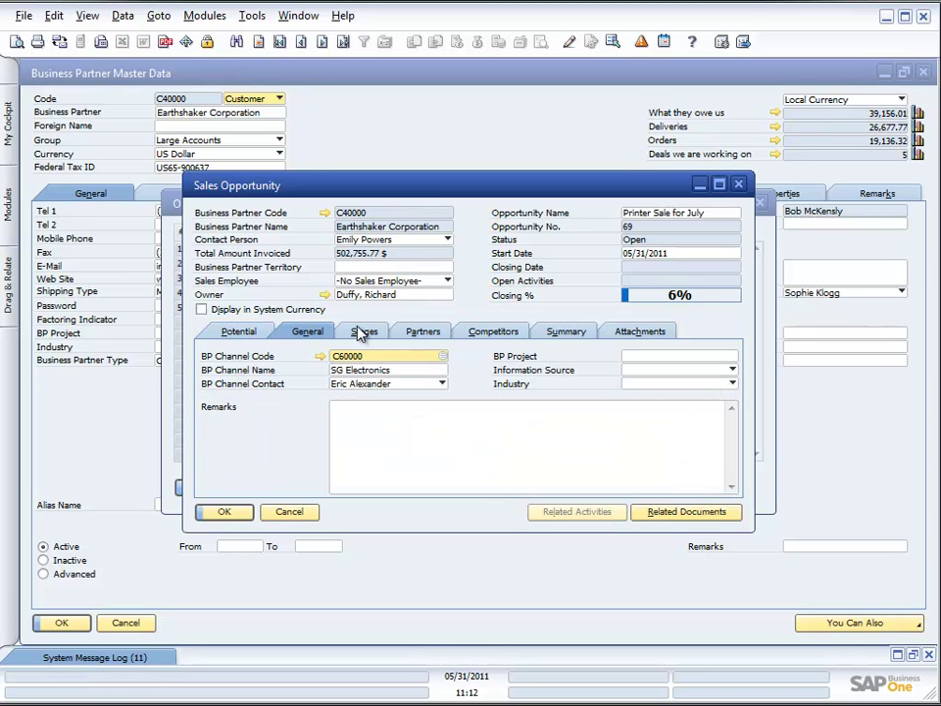
pyautogui.click(363, 333)
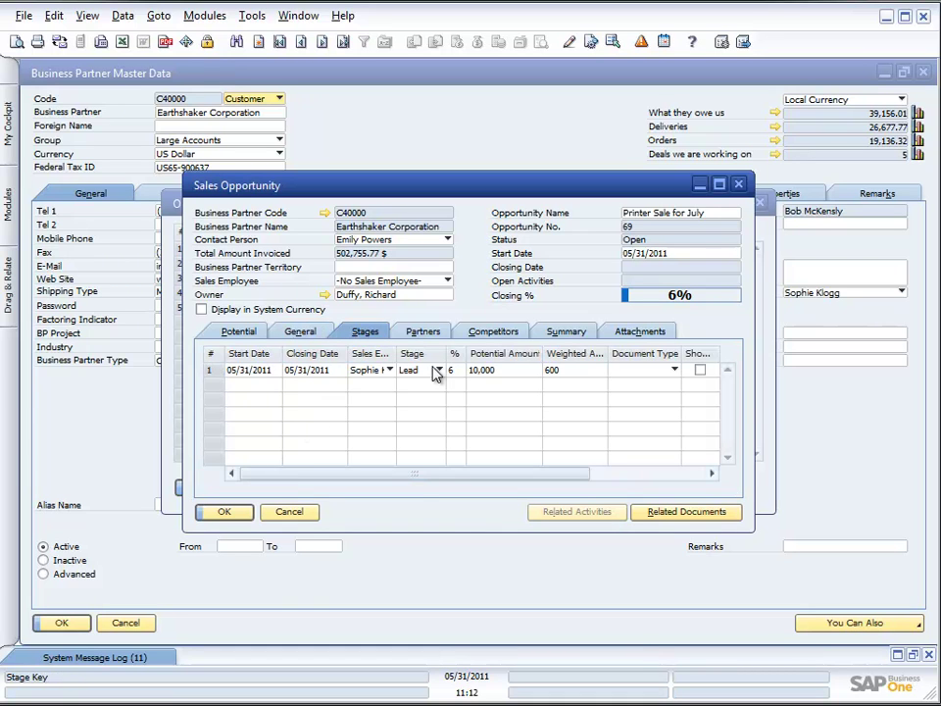
pyautogui.rightClick(275, 390)
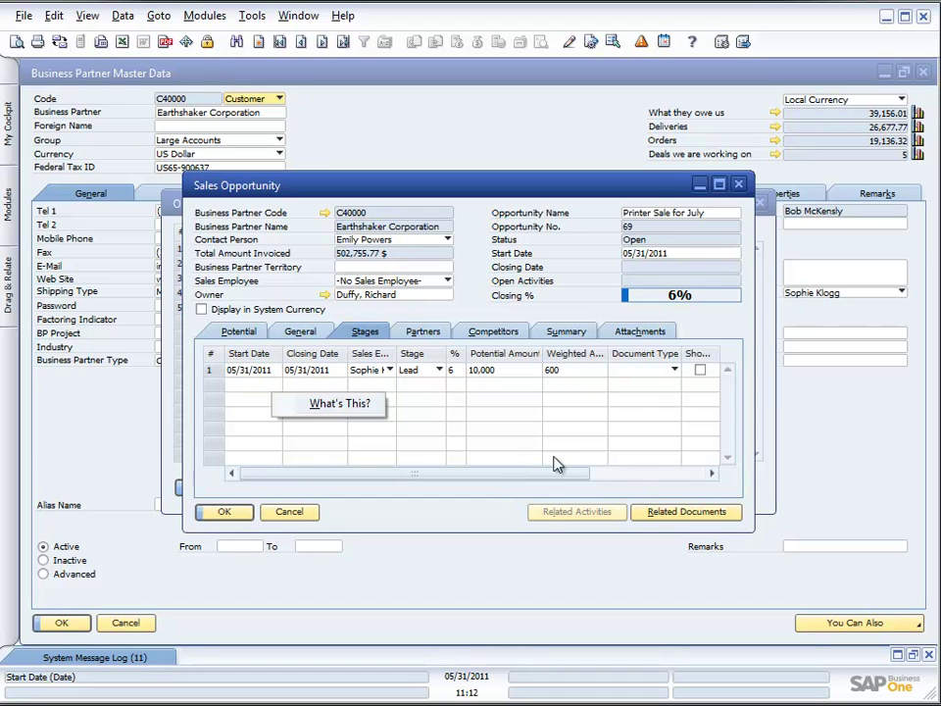
pyautogui.click(622, 480)
pyautogui.moveTo(516, 474); pyautogui.dragTo(387, 477)
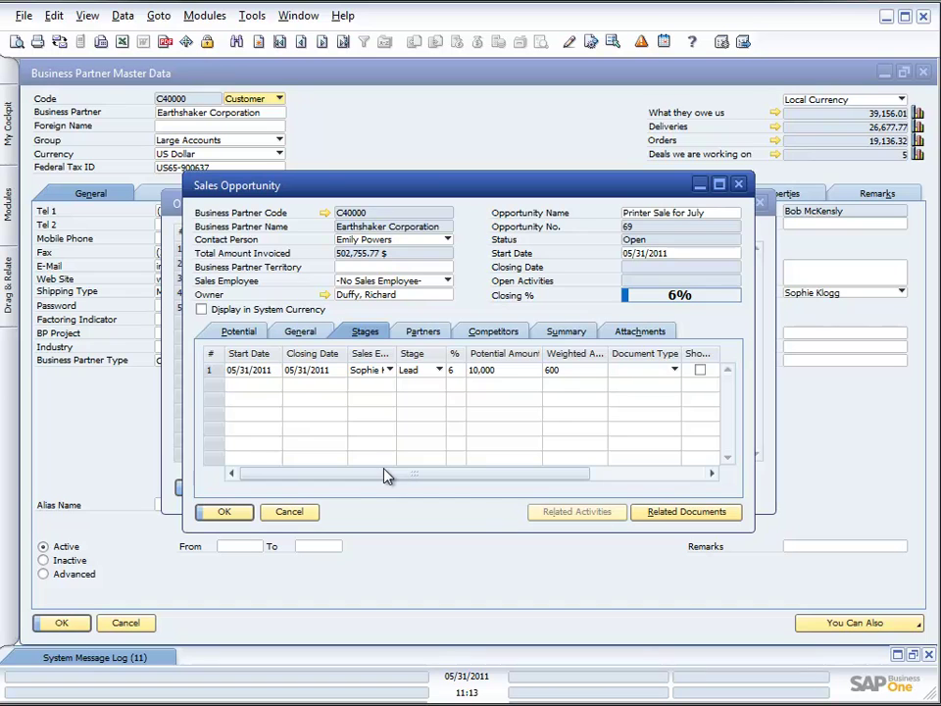
# Step: Close the reopened "Printer Sale for July" opportunity and the Opportunities Report behind it
pyautogui.click(292, 513)
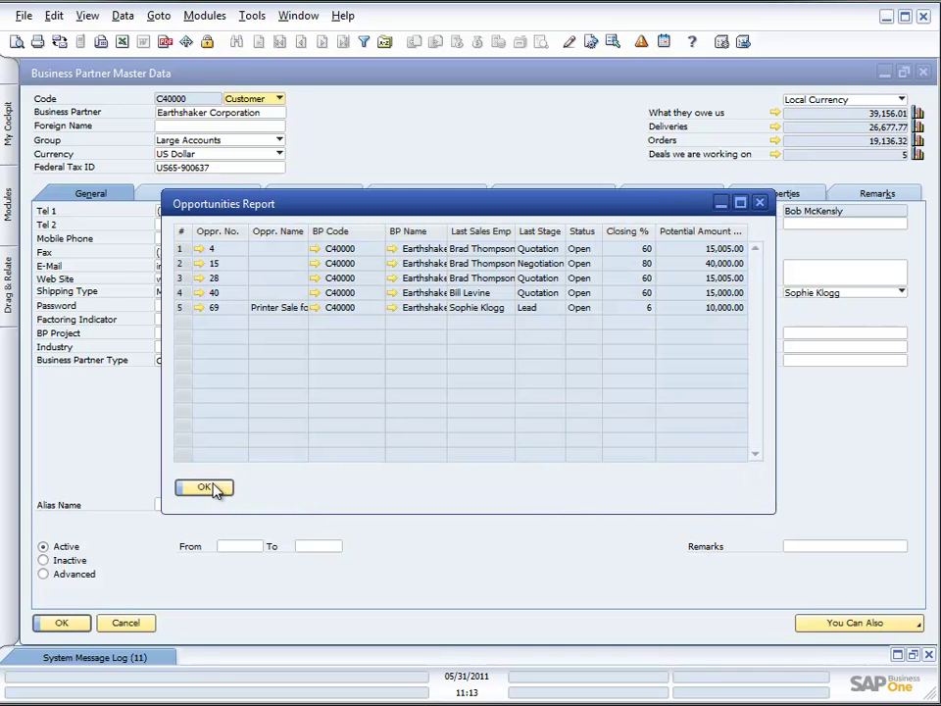
pyautogui.click(208, 489)
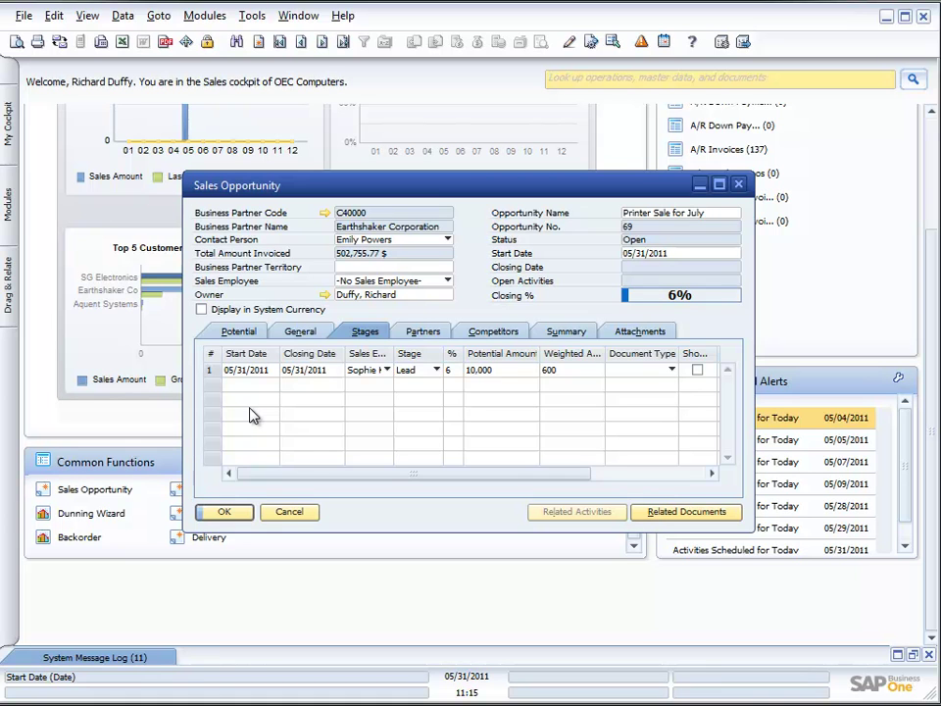
# Step: Add a second stage row to the "Printer Sale for July" opportunity and set its closing date to 06/14/2011
pyautogui.click(123, 17)
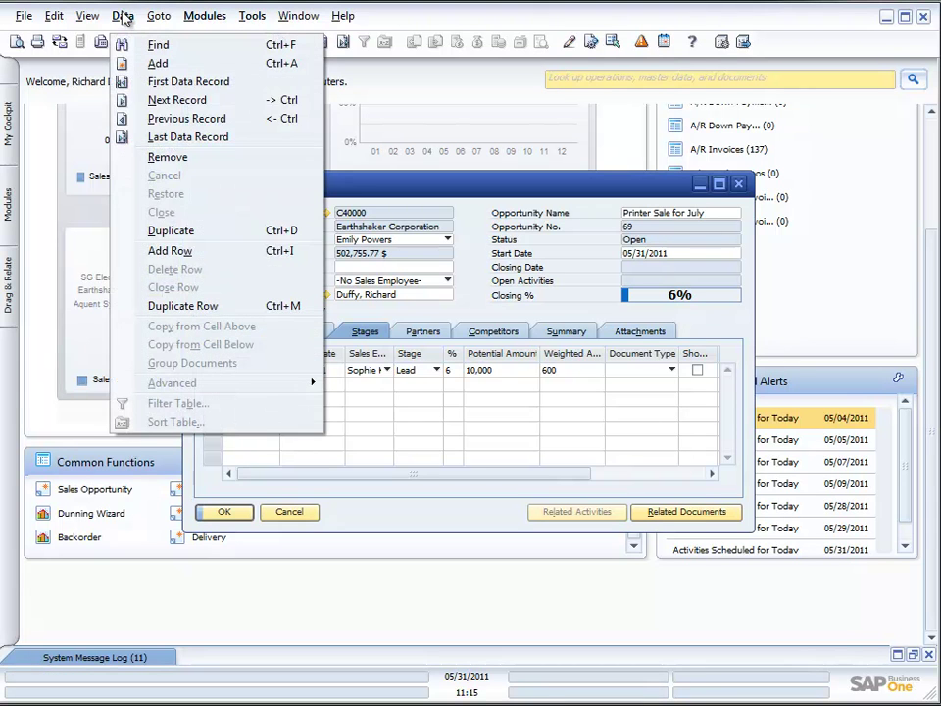
pyautogui.click(170, 251)
pyautogui.click(316, 387)
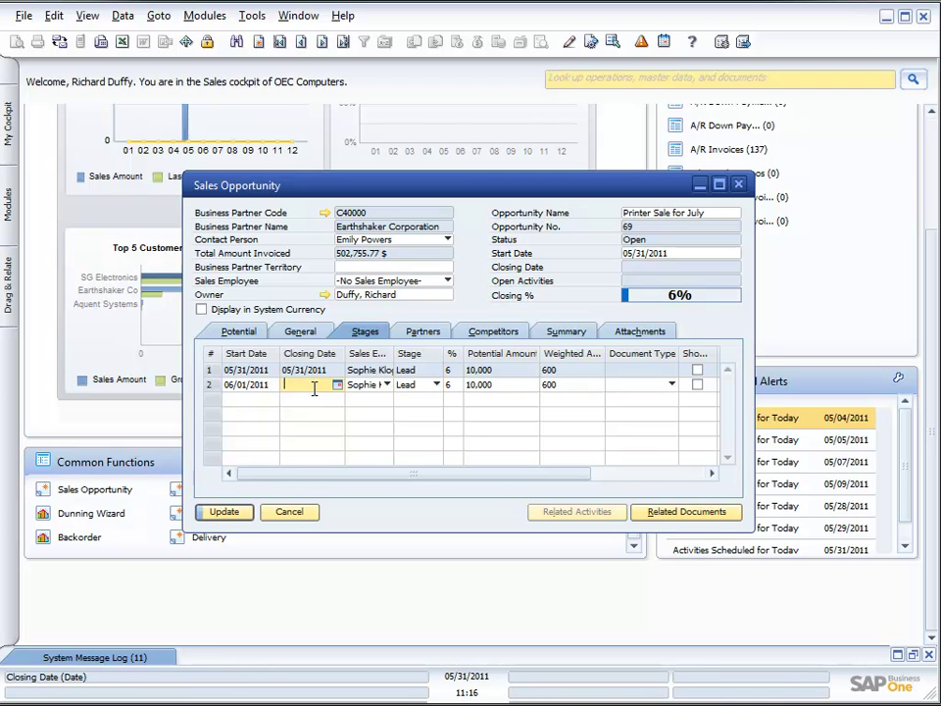
pyautogui.write('06/14/2011')
pyautogui.press('Tab')
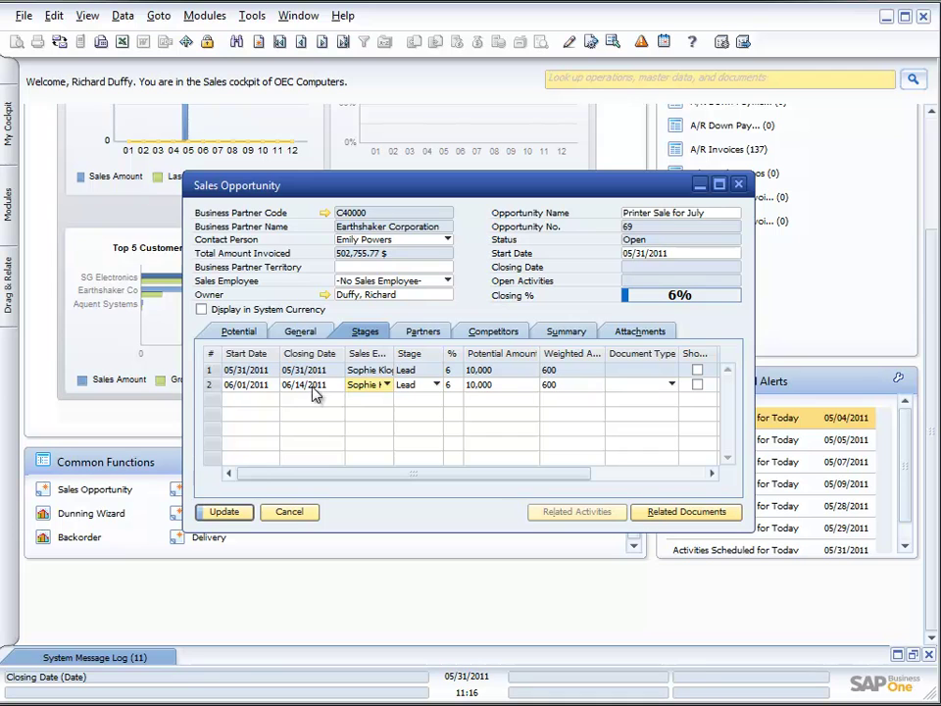
# Step: Set the second row's stage to Quotation, then update and close the opportunity
pyautogui.click(436, 384)
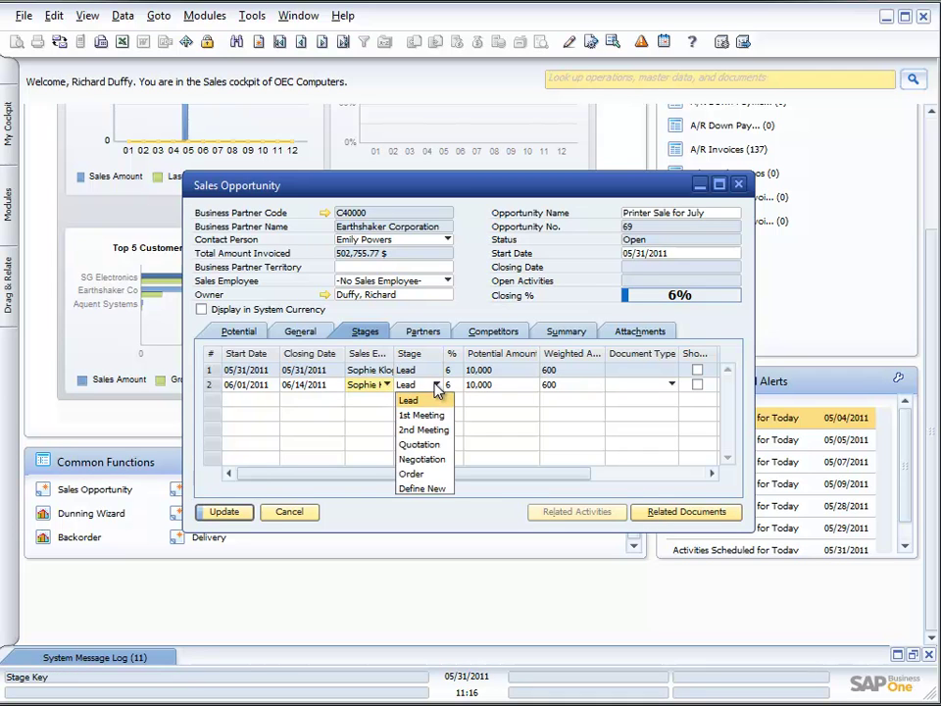
pyautogui.click(419, 445)
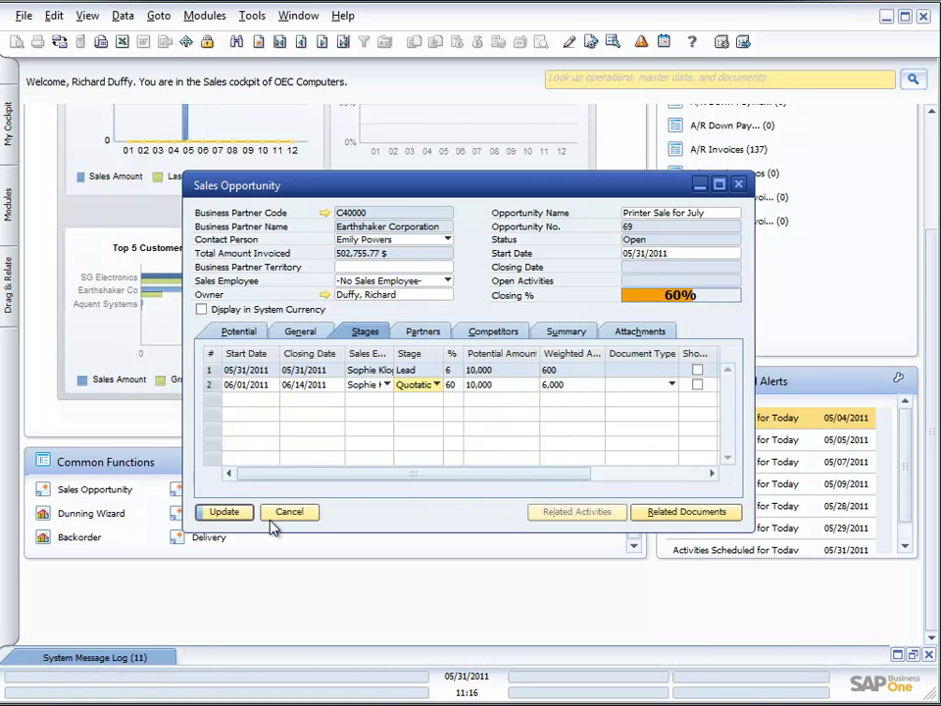
pyautogui.click(224, 513)
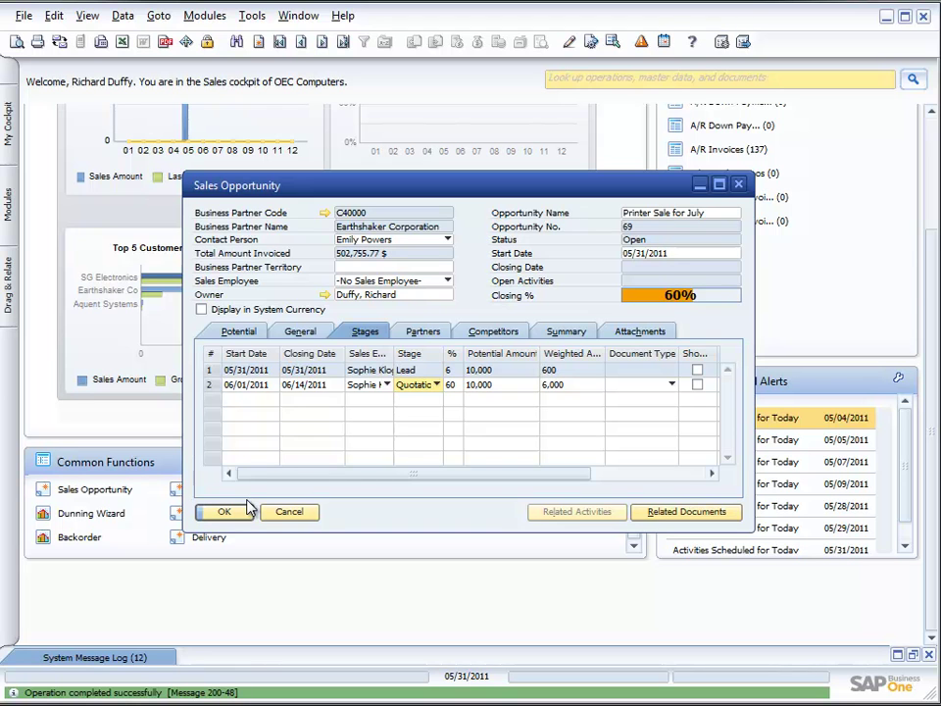
pyautogui.click(245, 511)
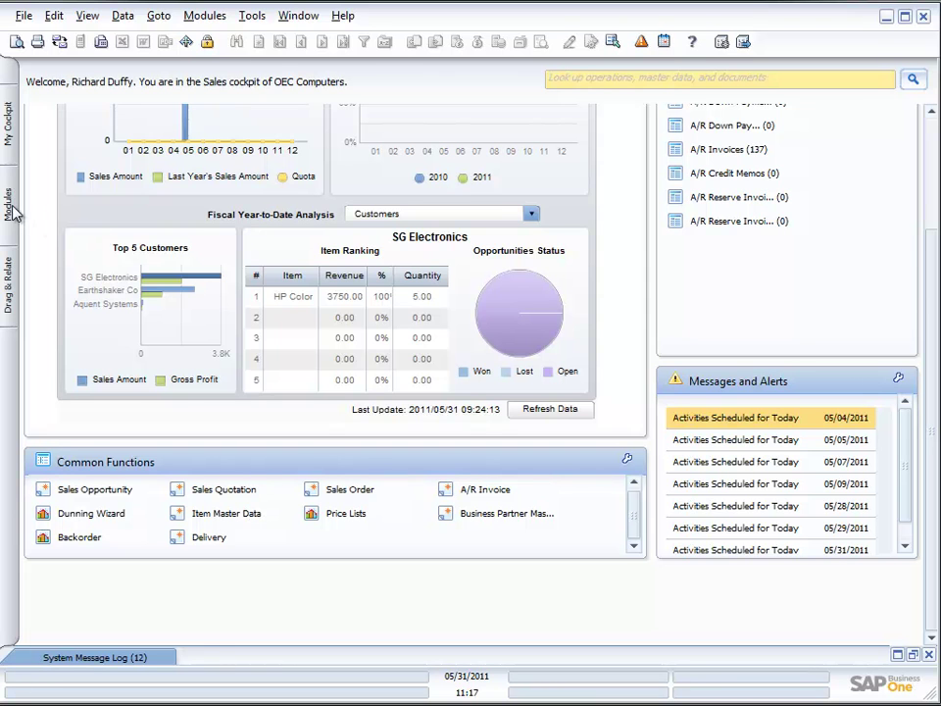
# Step: Open the selection criteria of the Stage Analysis report among the sales opportunities reports
pyautogui.moveTo(9, 209)
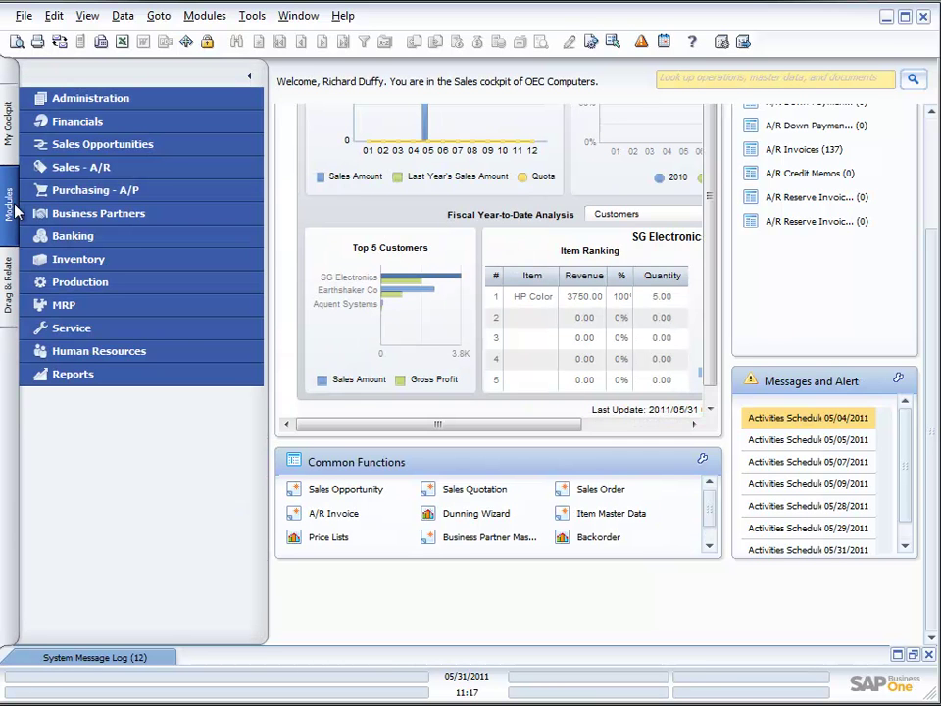
pyautogui.click(90, 147)
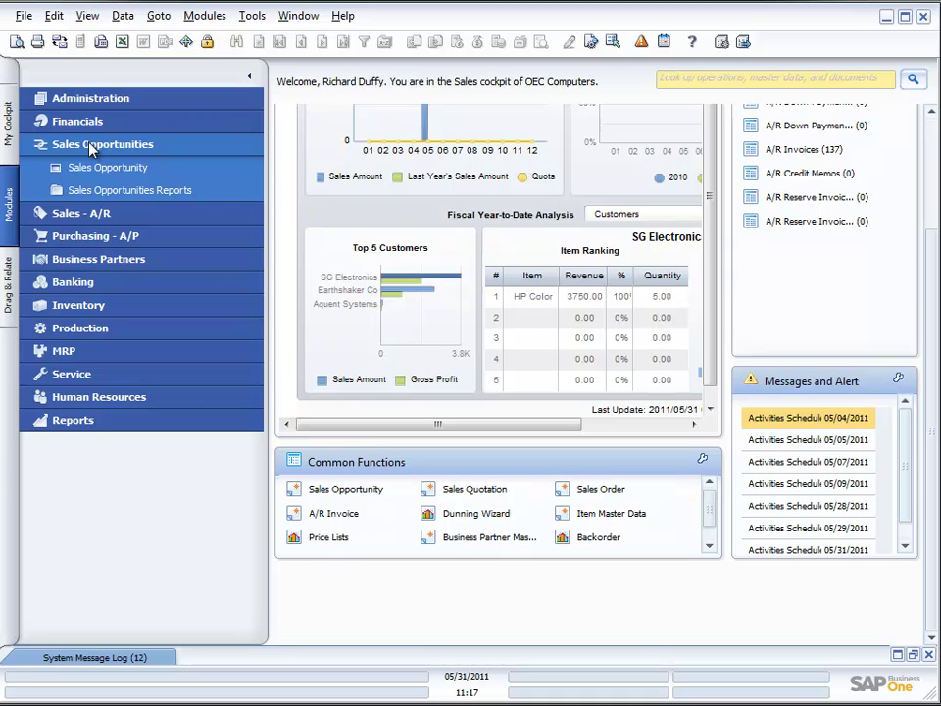
pyautogui.click(97, 192)
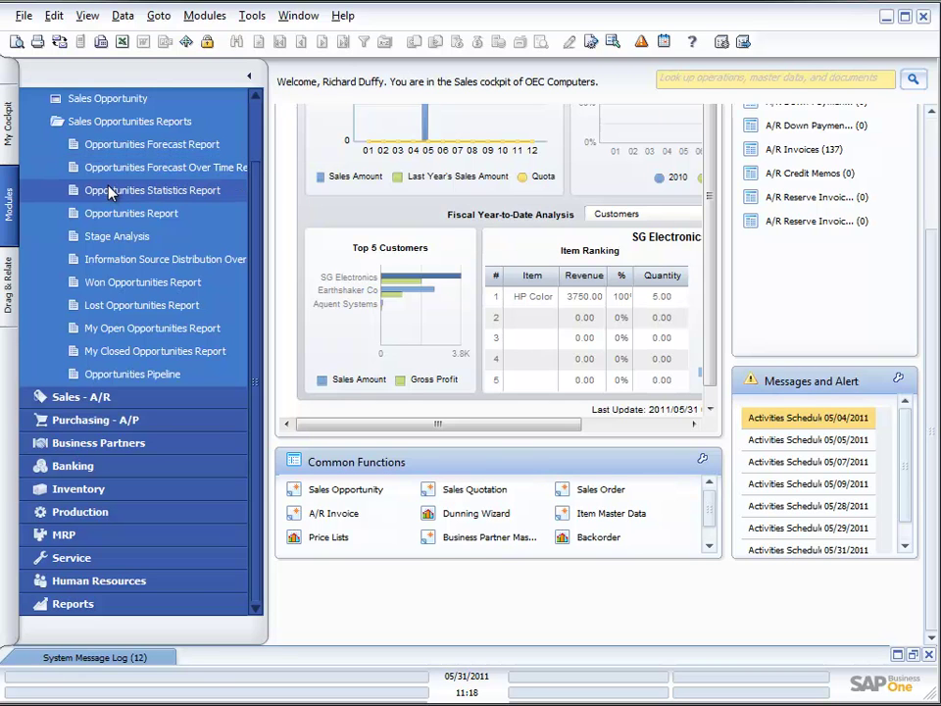
pyautogui.click(106, 245)
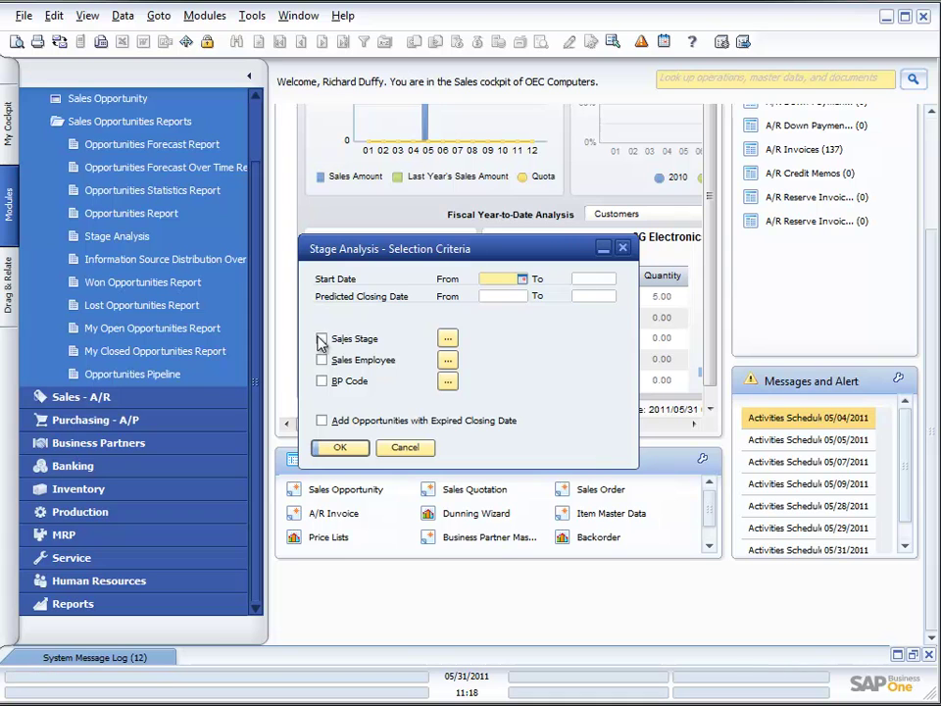
# Step: Try to limit the stage analysis to the Quotation stage and a single sales employee
pyautogui.click(447, 338)
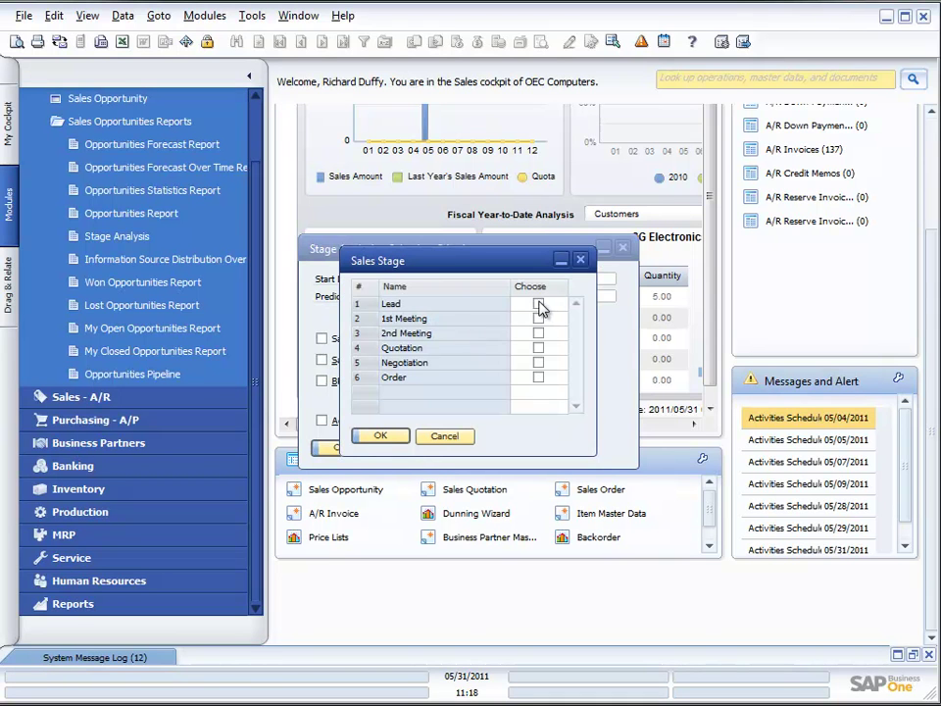
pyautogui.click(539, 349)
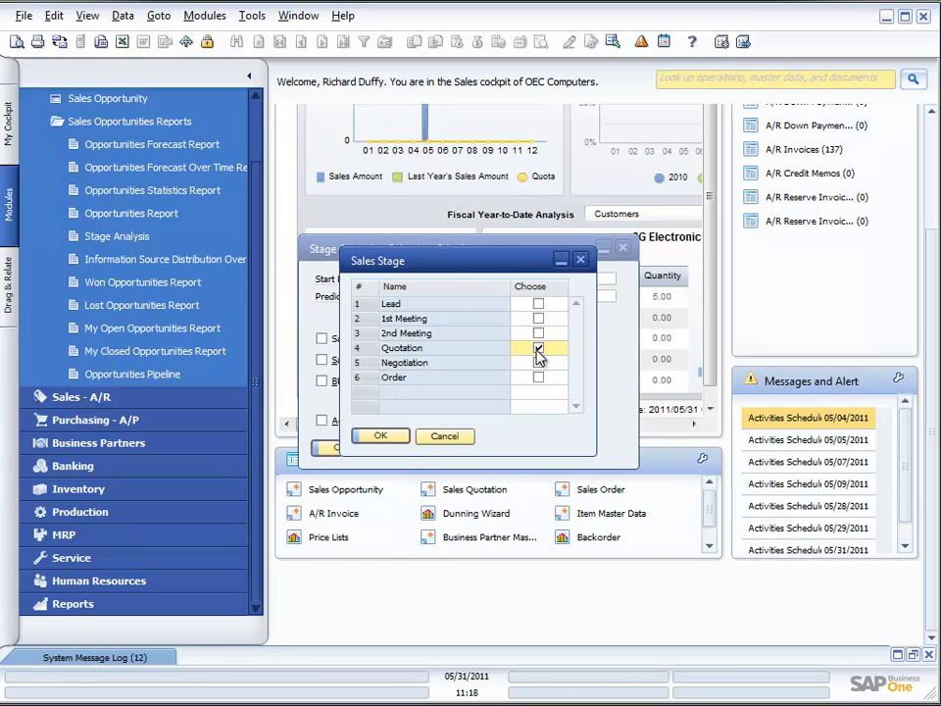
pyautogui.click(382, 435)
pyautogui.click(322, 338)
pyautogui.click(447, 363)
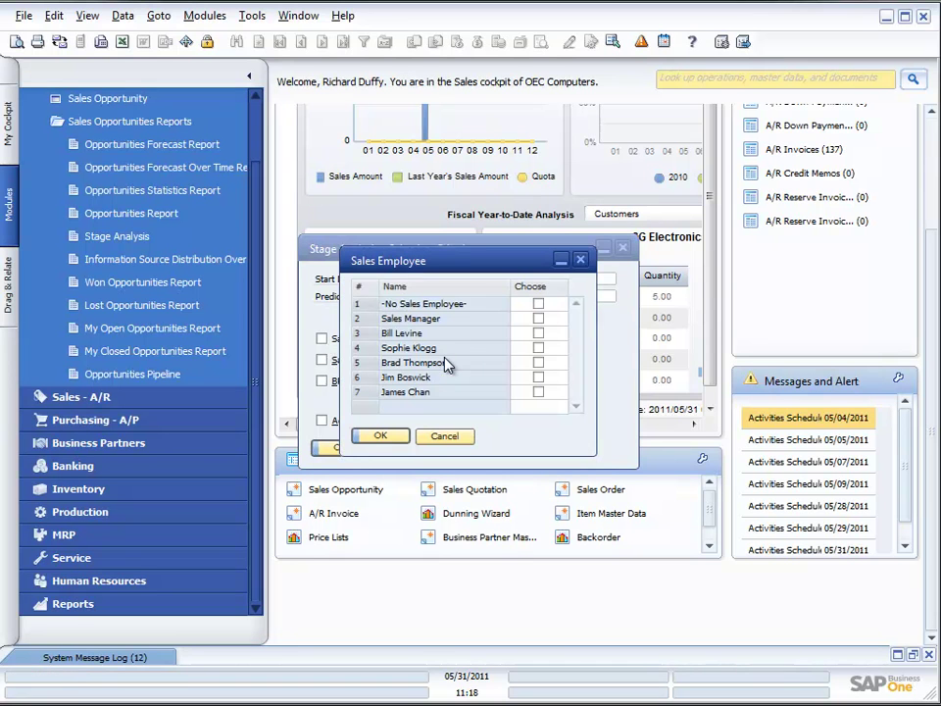
pyautogui.click(539, 349)
pyautogui.click(381, 435)
pyautogui.click(331, 361)
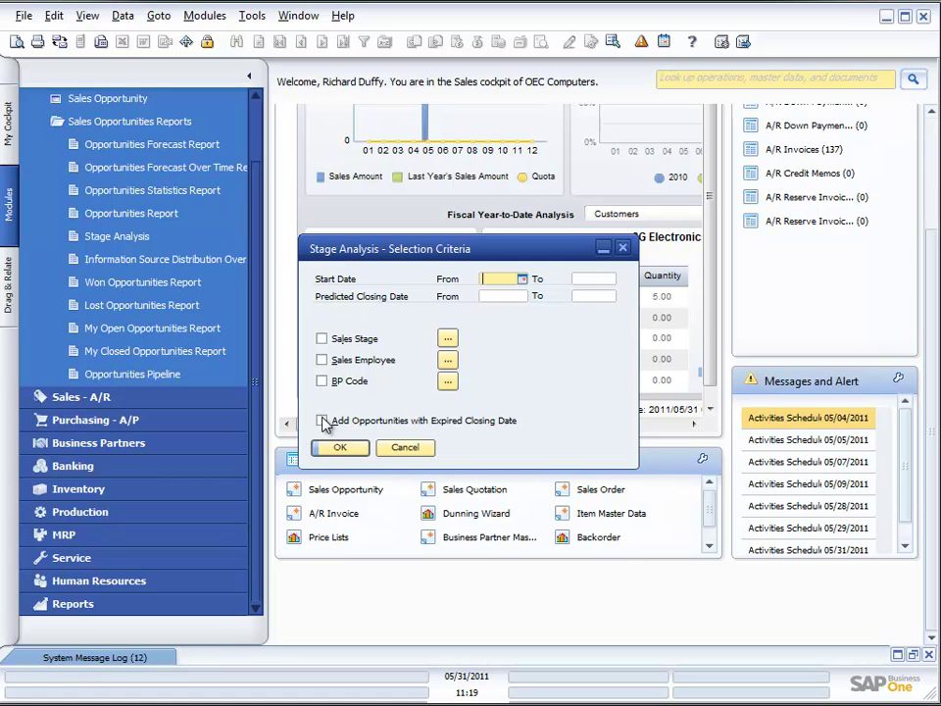
# Step: Run the stage analysis without any filters and enlarge its window until the chart's legend fits
pyautogui.click(336, 446)
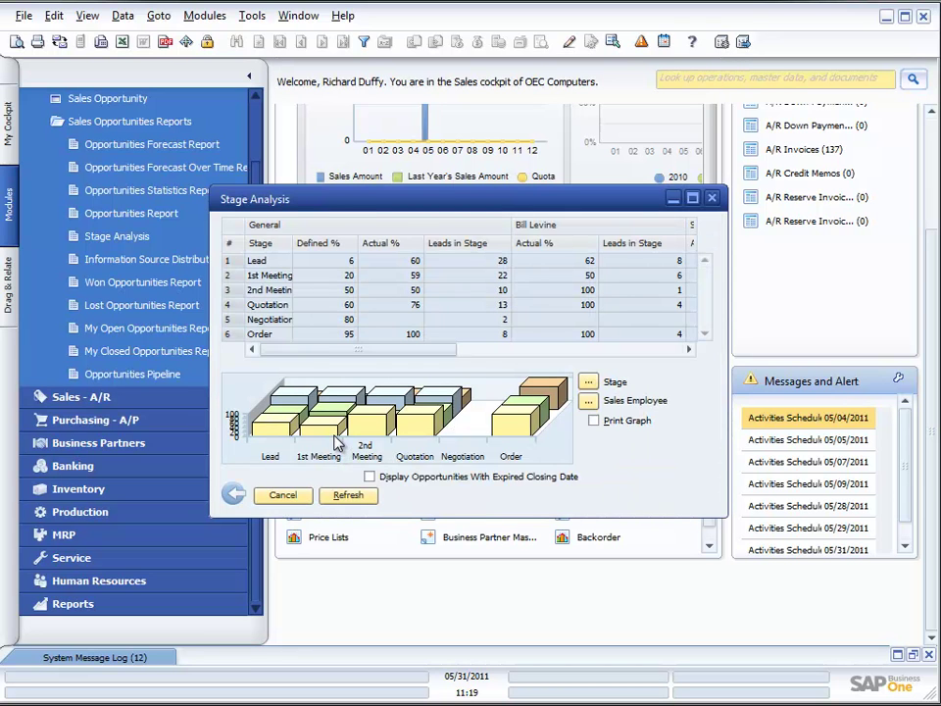
pyautogui.moveTo(351, 205); pyautogui.dragTo(340, 162)
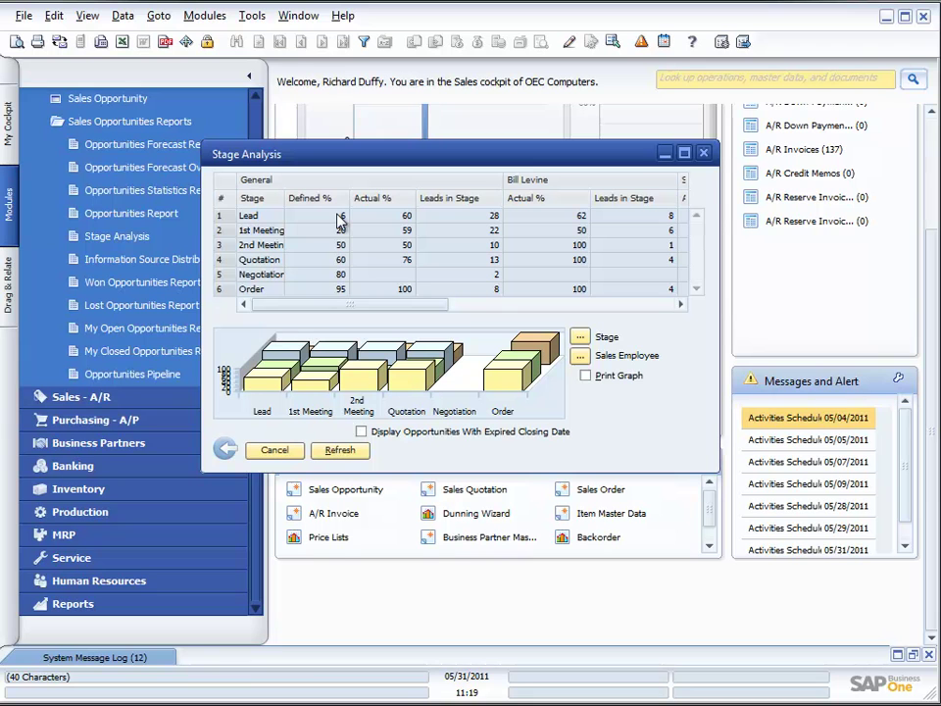
pyautogui.moveTo(737, 471); pyautogui.dragTo(879, 488)
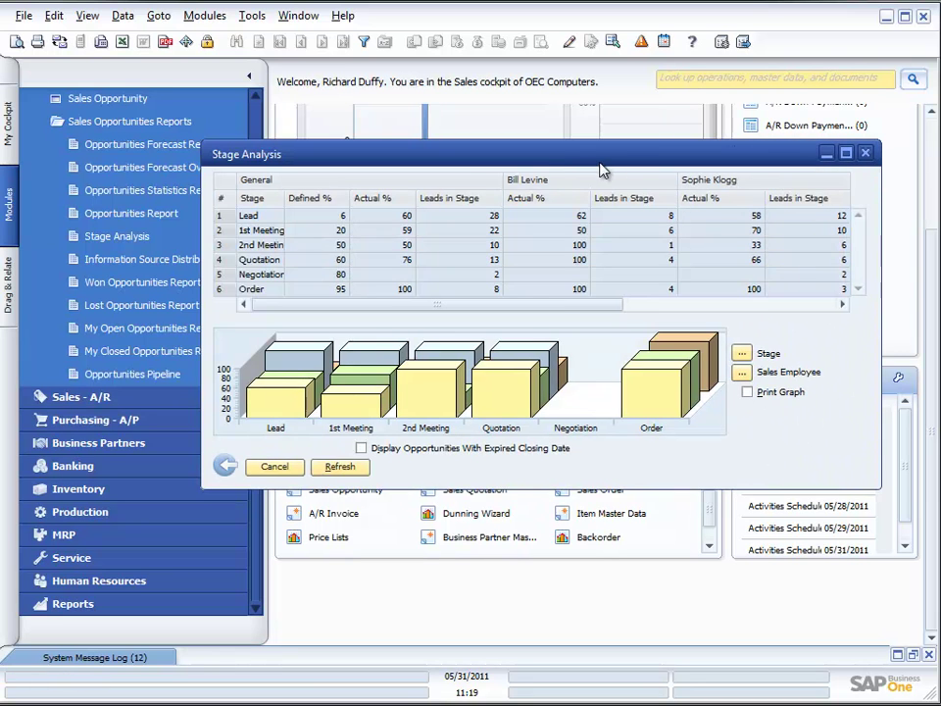
pyautogui.moveTo(535, 157); pyautogui.dragTo(406, 132)
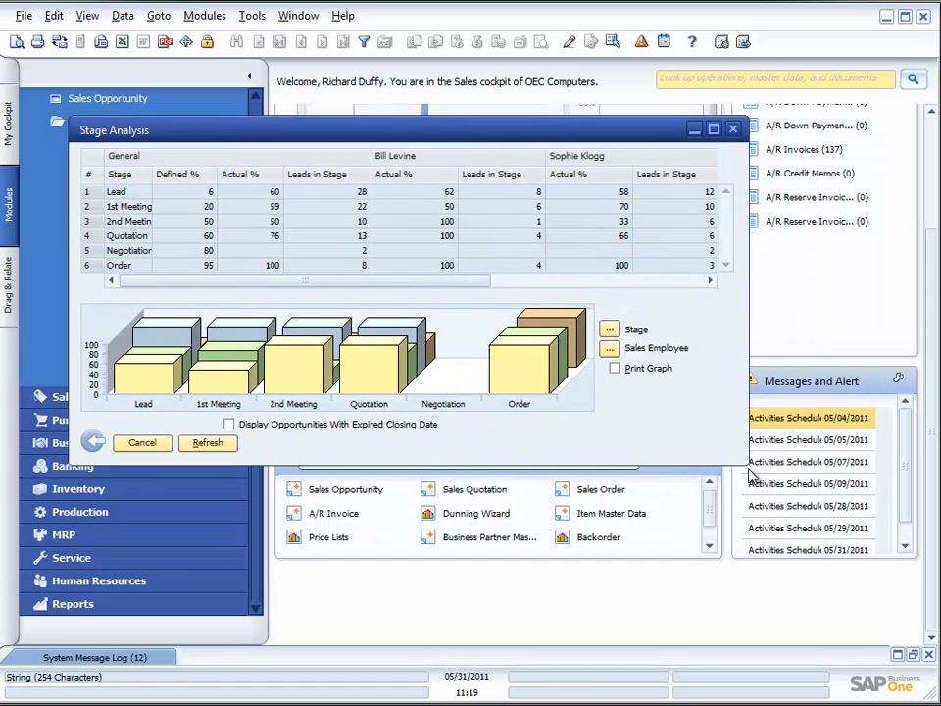
pyautogui.moveTo(743, 462); pyautogui.dragTo(873, 517)
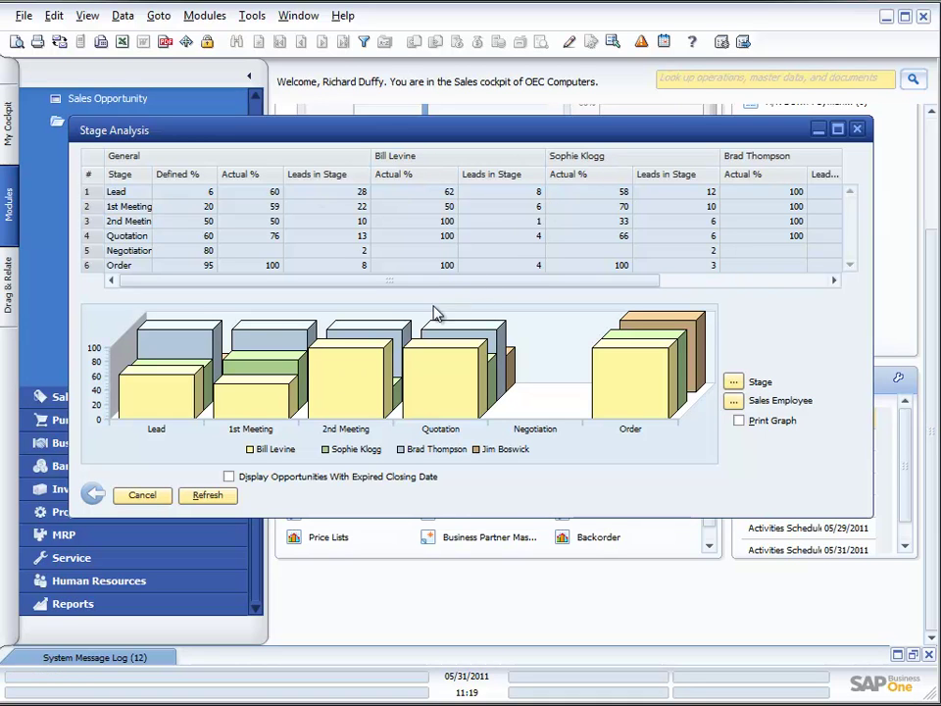
# Step: Preview the printed Stage Analysis Report down to the Order stage and close the preview
pyautogui.click(16, 41)
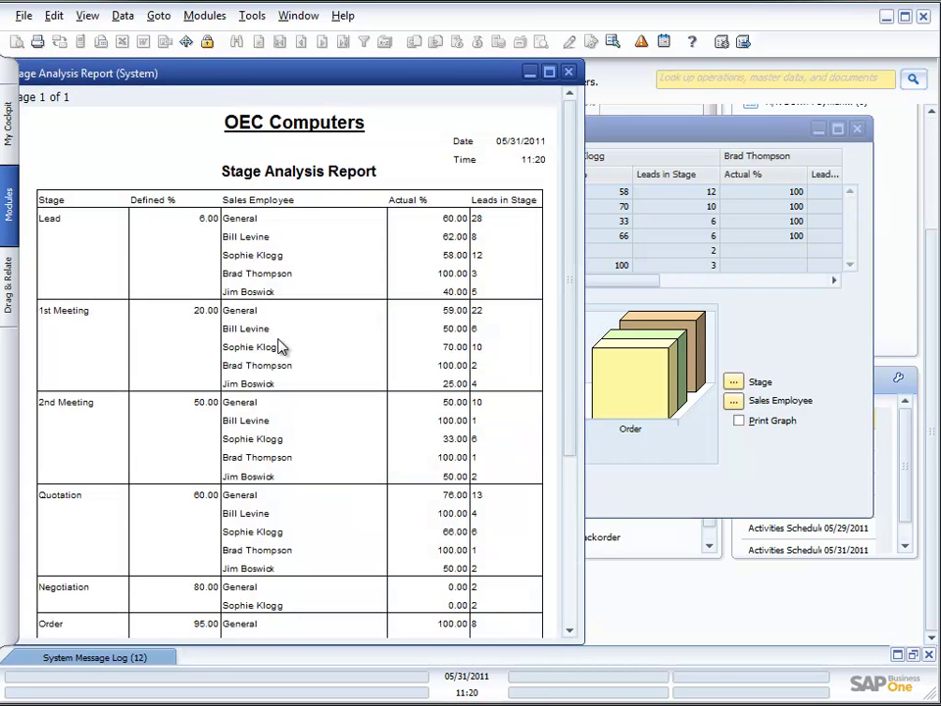
pyautogui.scroll(-5, 279, 345)
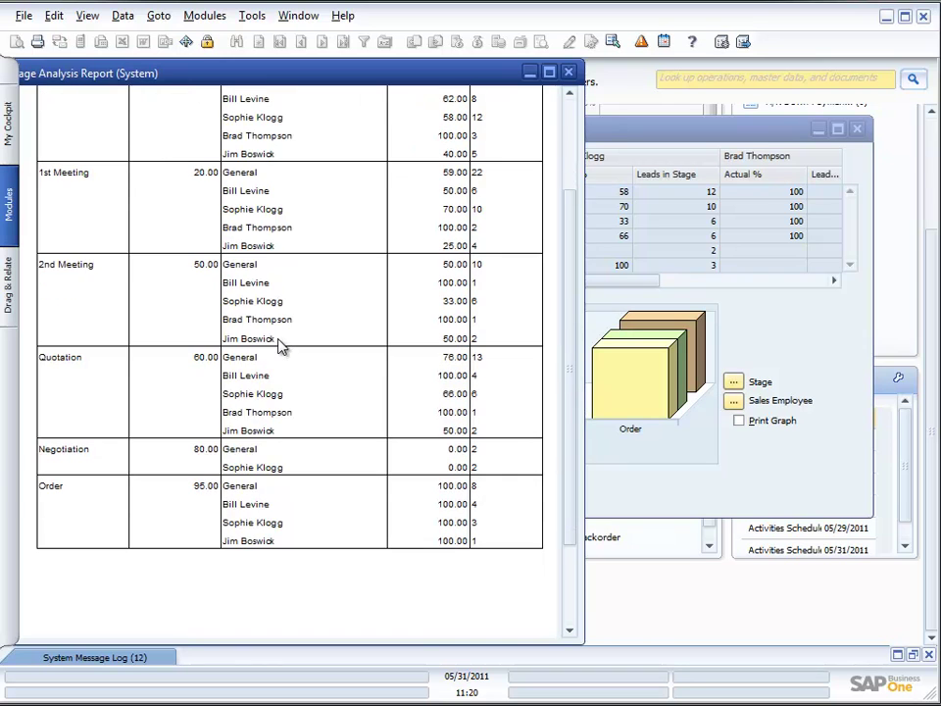
pyautogui.click(567, 73)
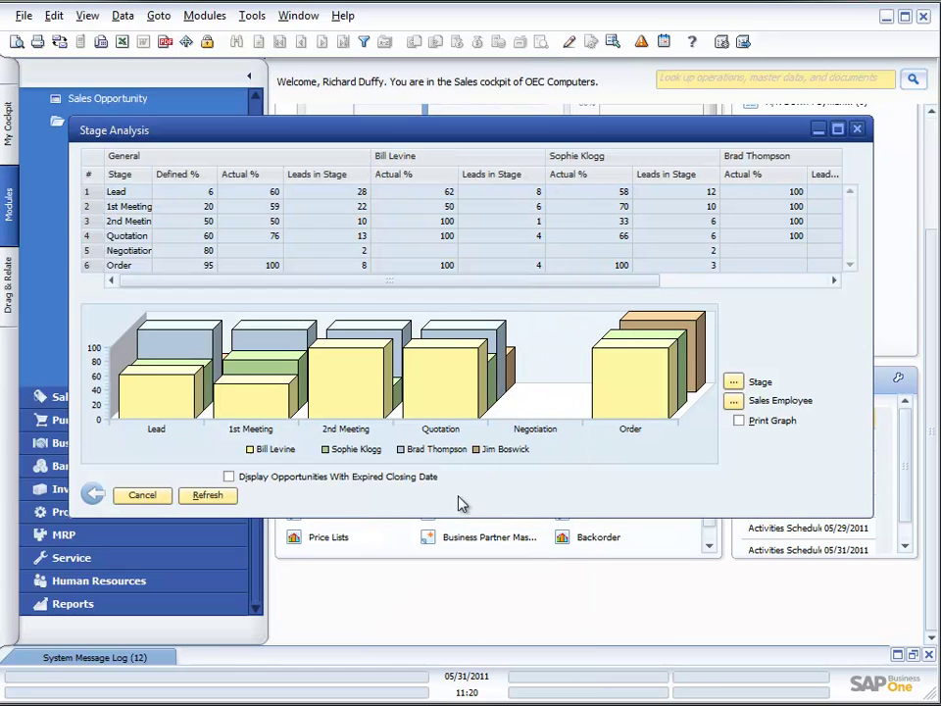
# Step: Include the graph in the printed stage analysis and check it at the end of the report preview
pyautogui.click(739, 420)
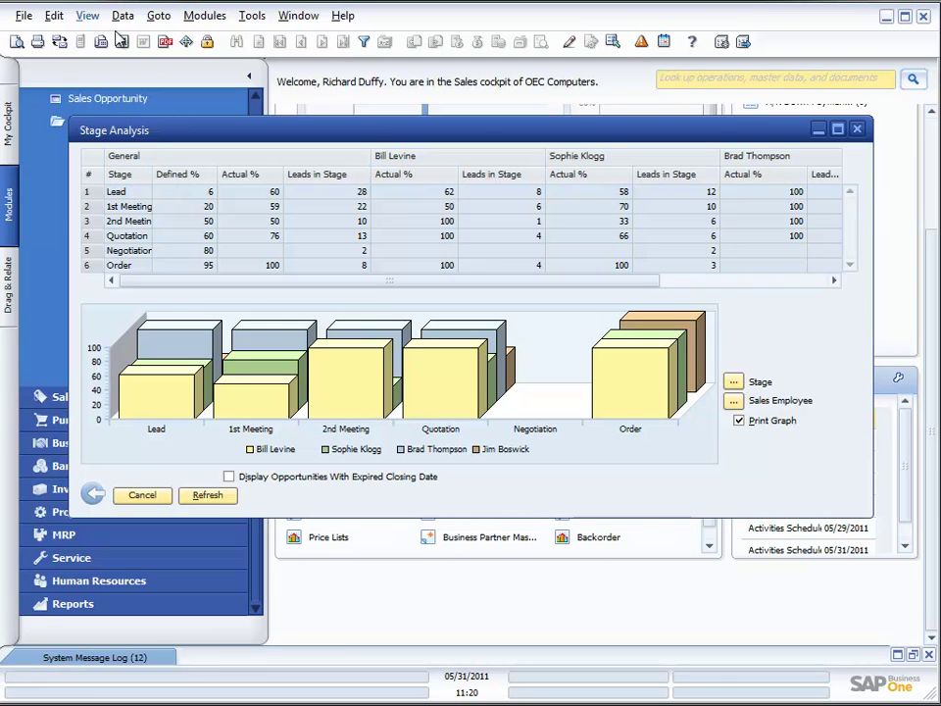
pyautogui.click(16, 43)
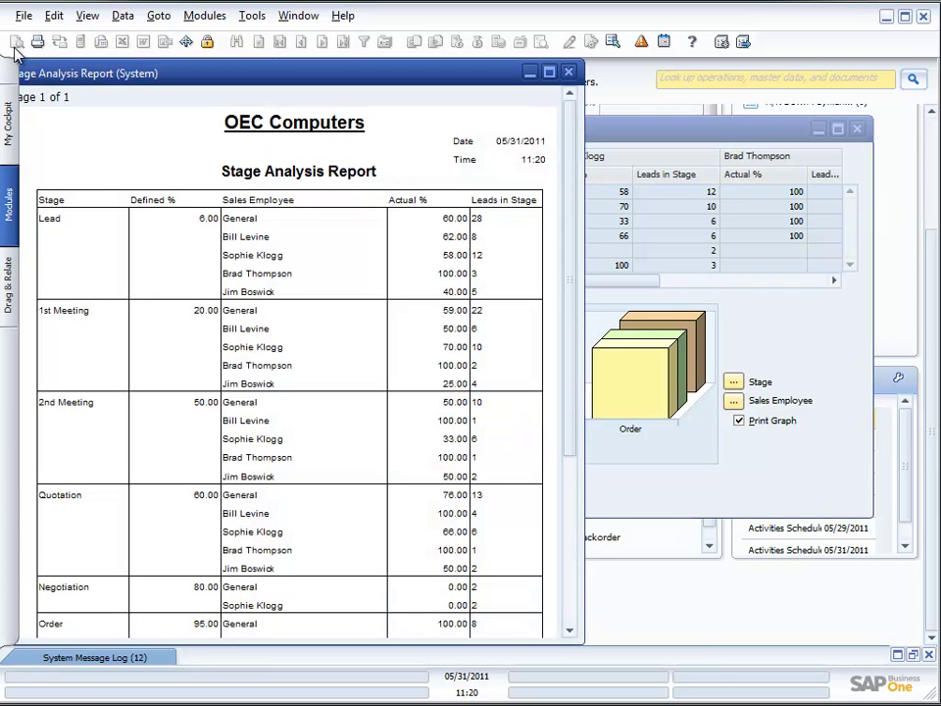
pyautogui.scroll(-5, 272, 380)
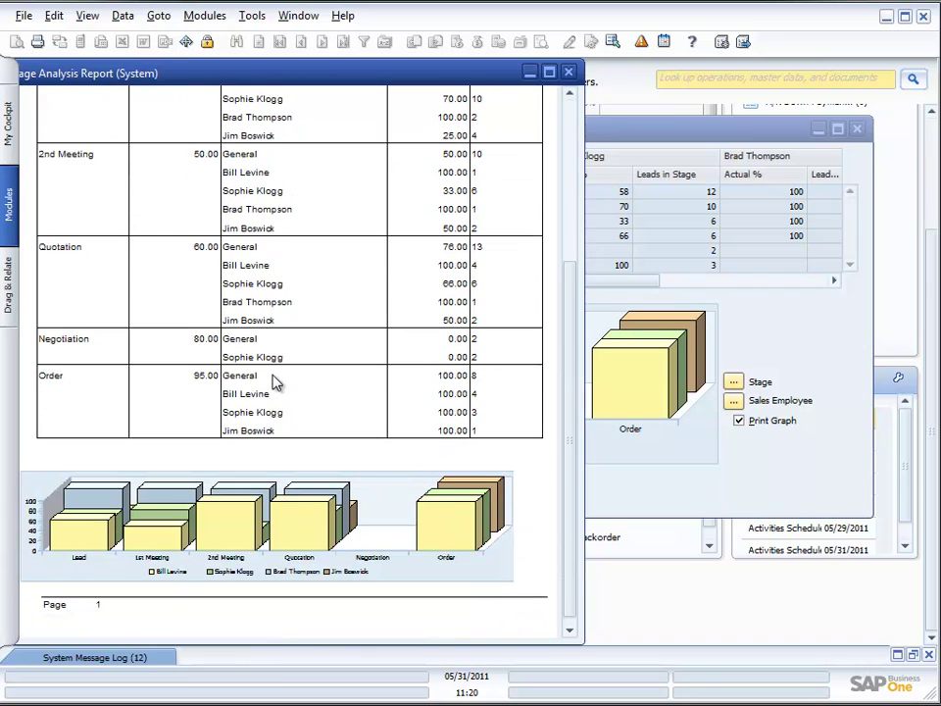
pyautogui.click(569, 71)
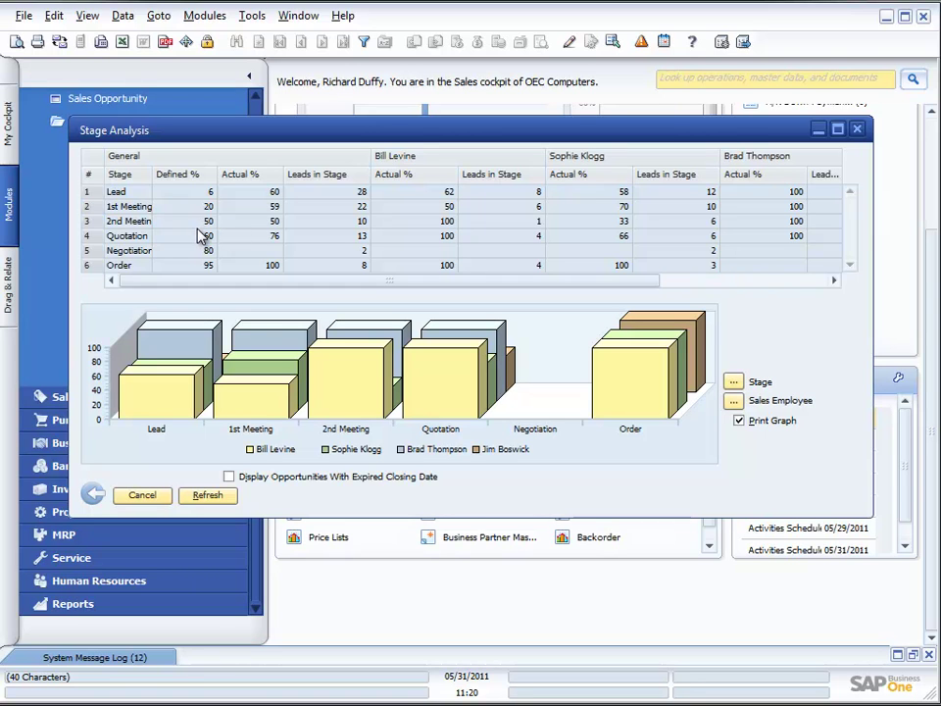
# Step: Examine the detailed analysis of the Quotation stage with its interval set to 7 days, and close it
pyautogui.doubleClick(126, 237)
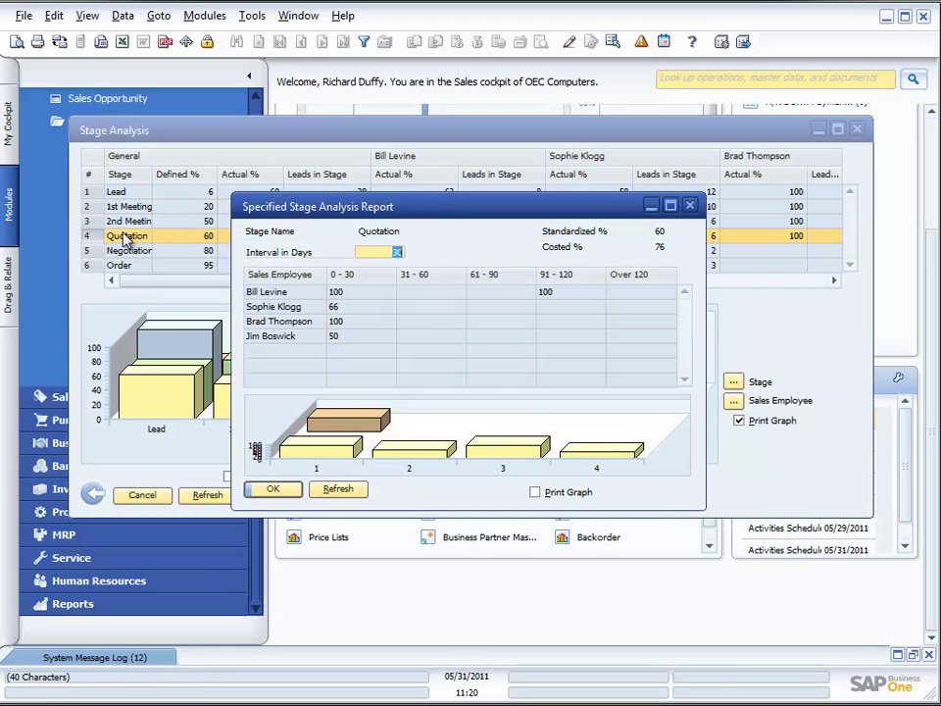
pyautogui.click(398, 254)
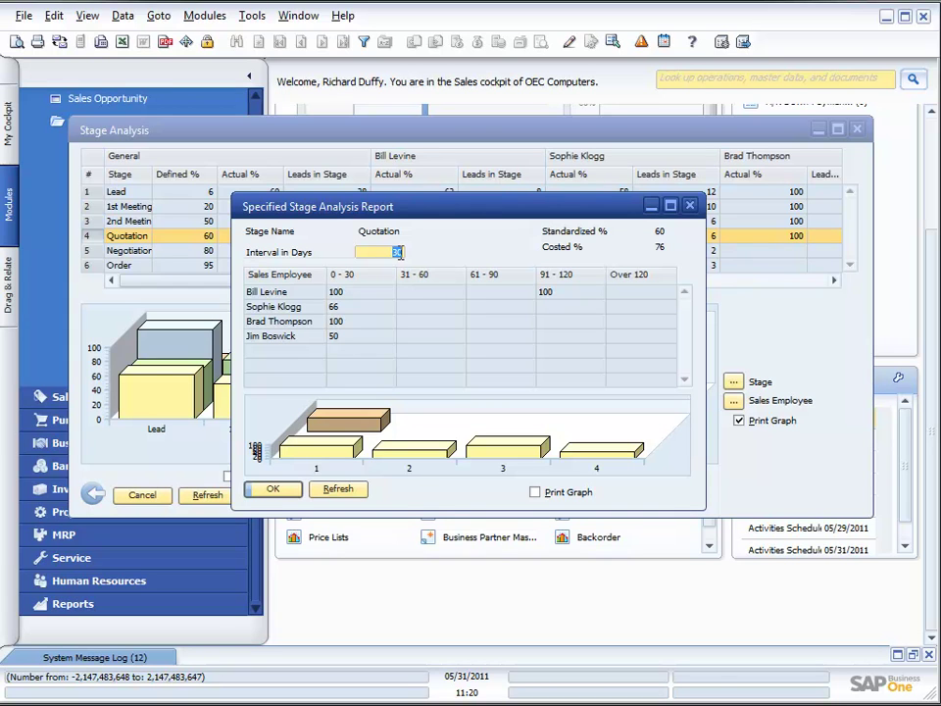
pyautogui.write('7')
pyautogui.click(343, 495)
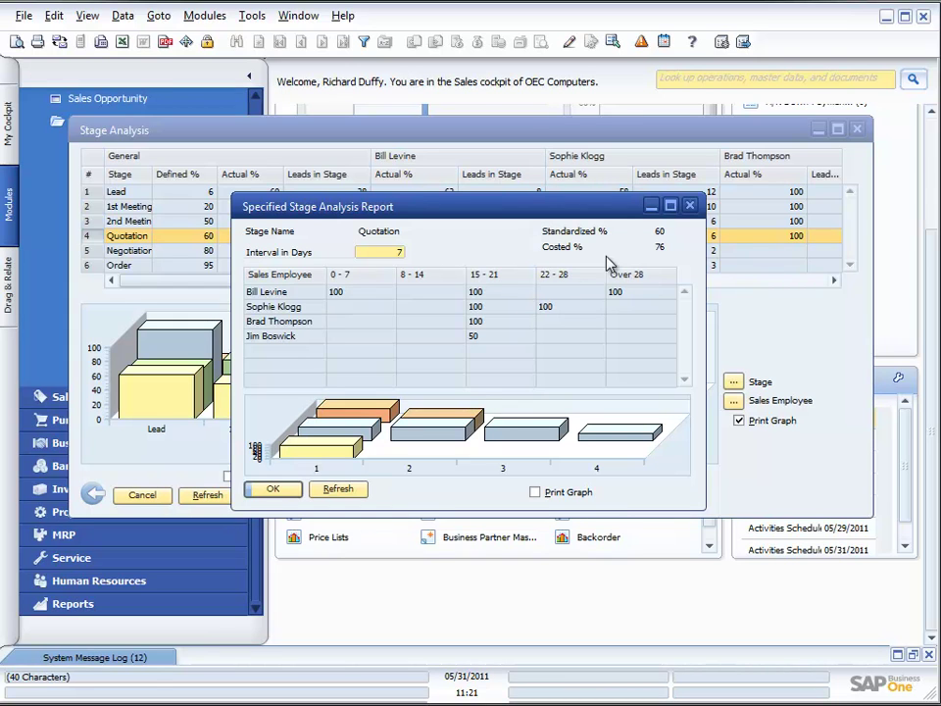
pyautogui.click(690, 205)
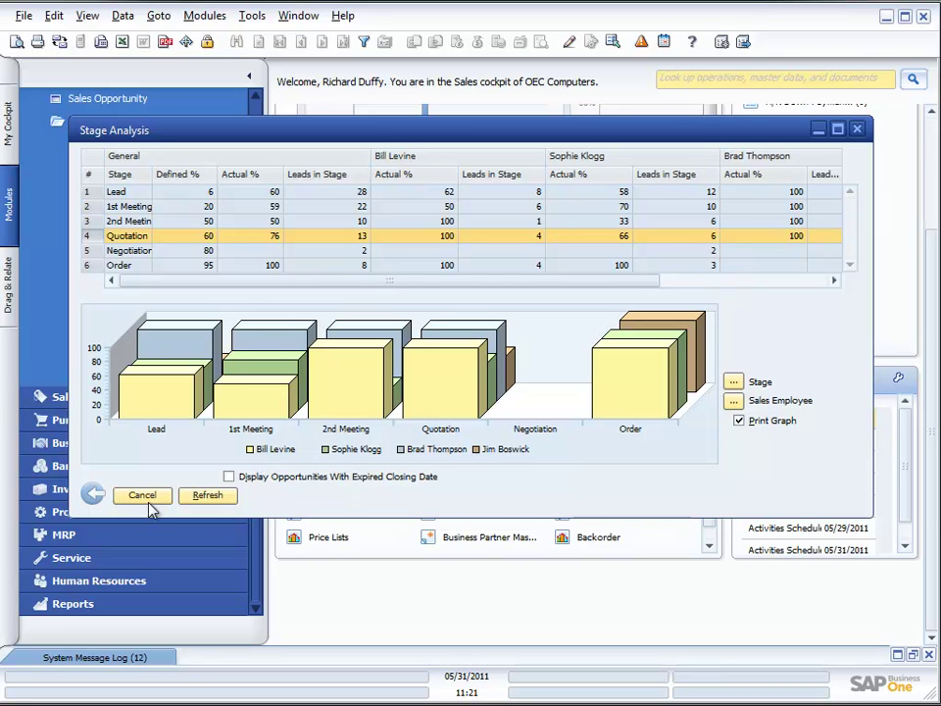
# Step: Return to the stage analysis selection criteria and run the report again without filters
pyautogui.click(94, 495)
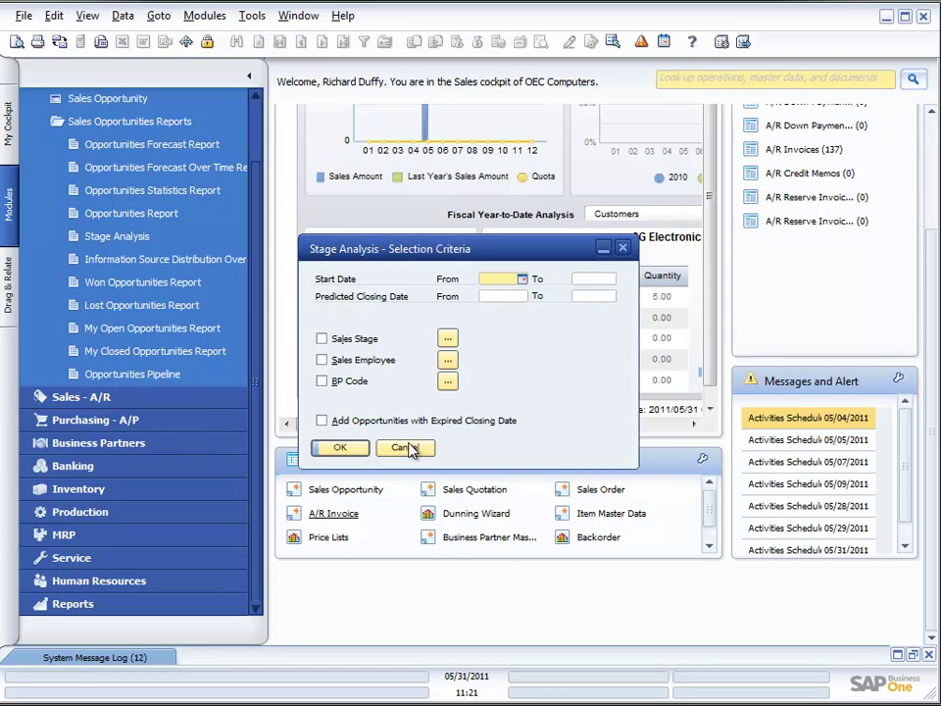
pyautogui.click(339, 447)
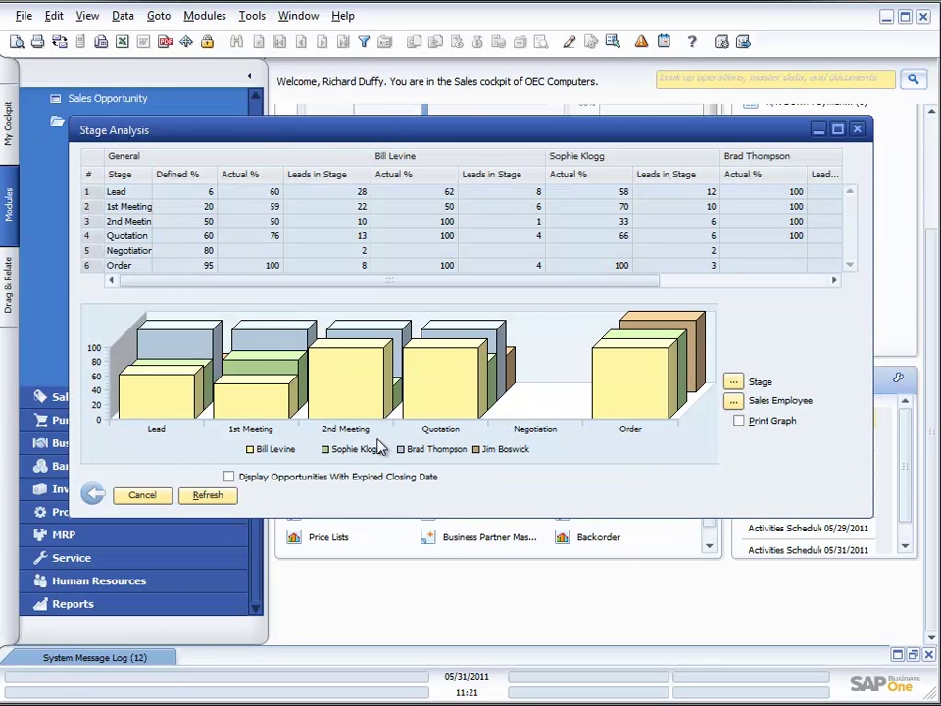
# Step: Limit the stage analysis to the Lead and Quotation stages and refresh the report
pyautogui.click(733, 383)
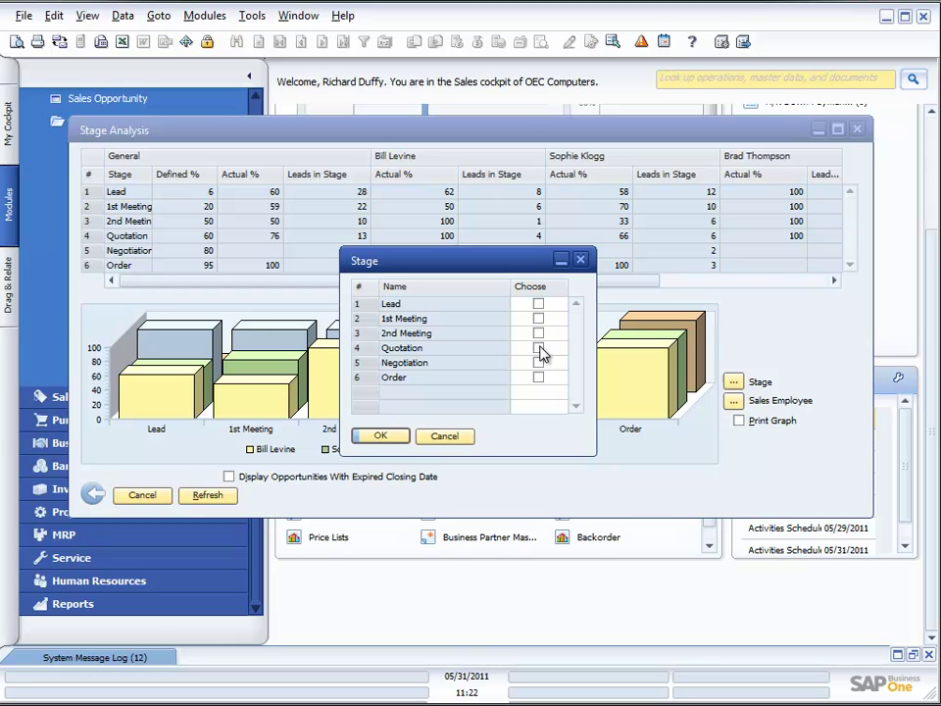
pyautogui.click(539, 348)
pyautogui.click(538, 304)
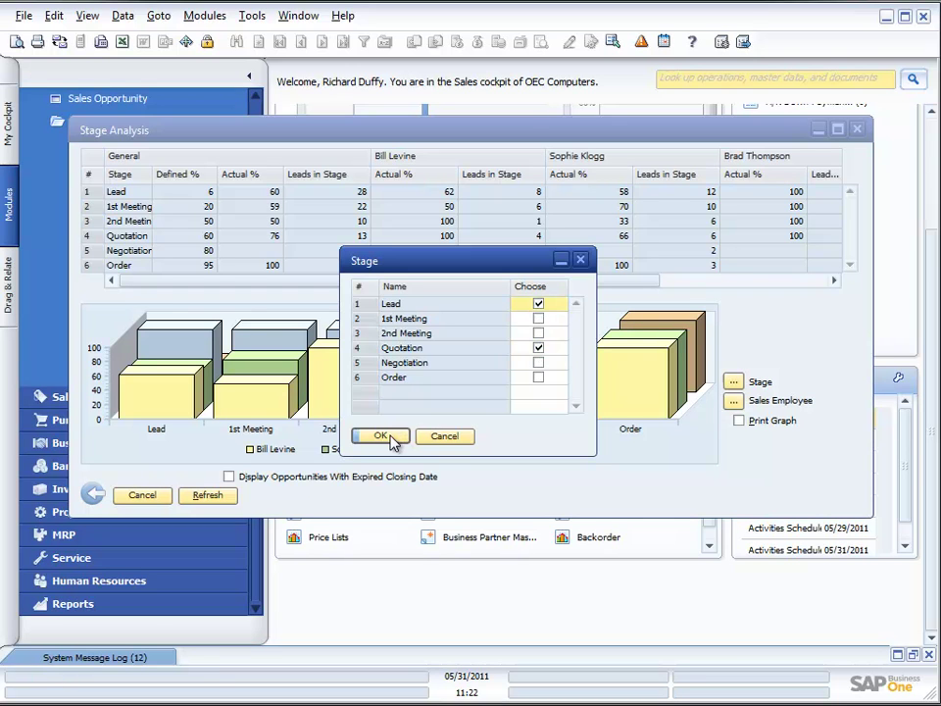
pyautogui.click(381, 436)
pyautogui.click(211, 500)
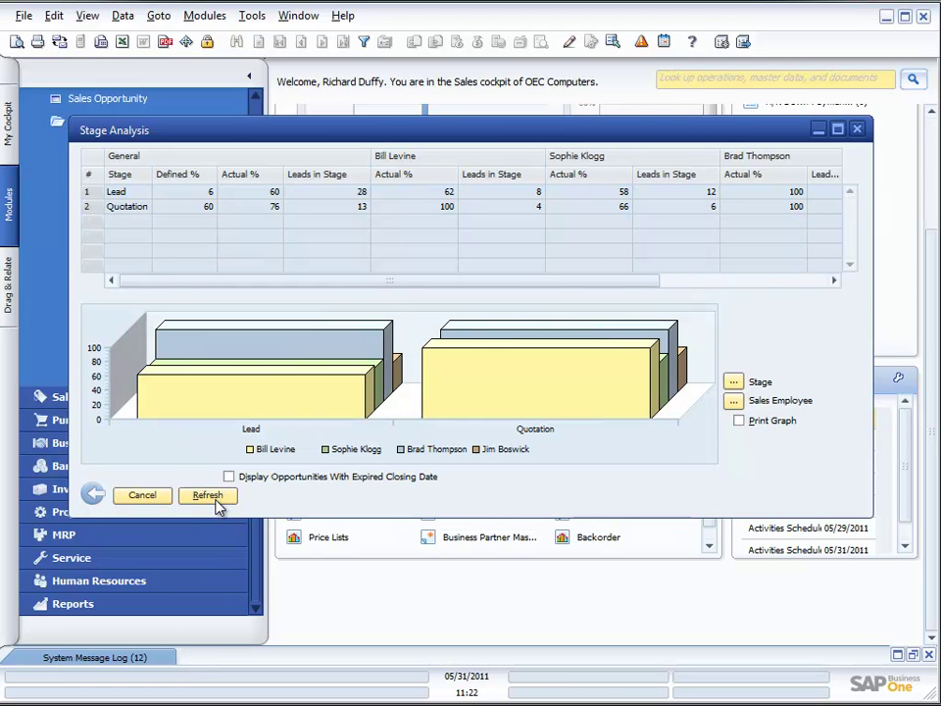
# Step: Restrict the stage analysis to the fourth sales employee in the selection list and refresh the report
pyautogui.click(734, 402)
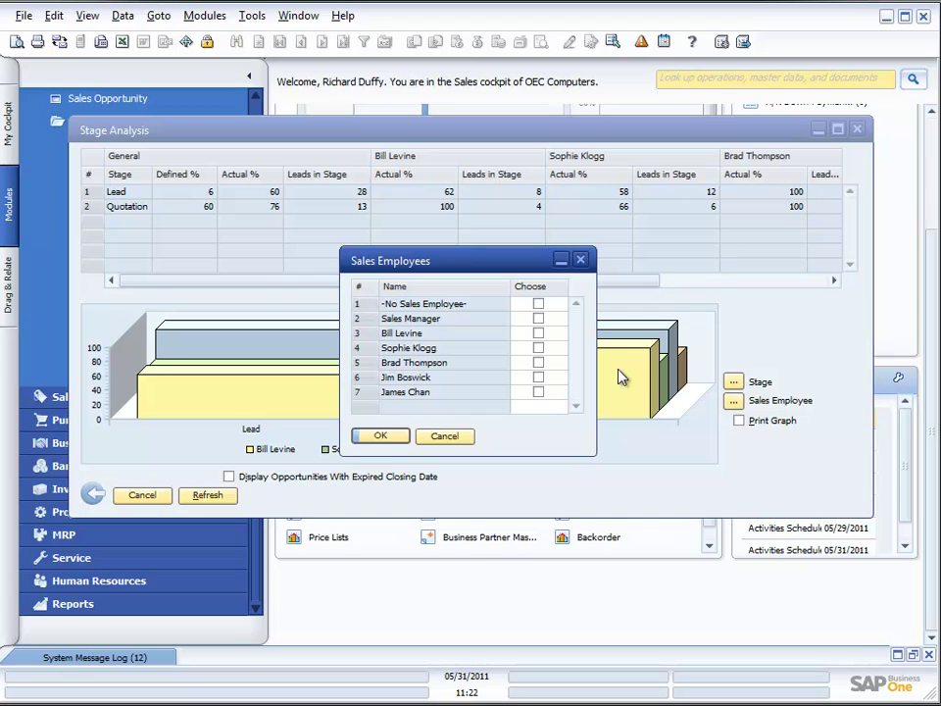
pyautogui.click(538, 348)
pyautogui.click(390, 437)
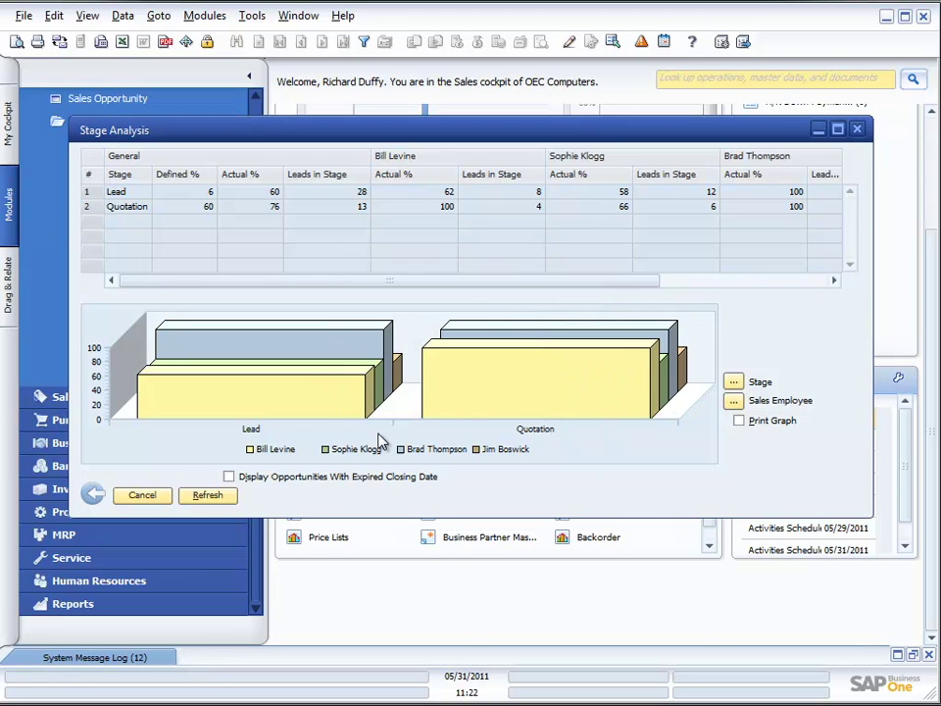
pyautogui.click(207, 494)
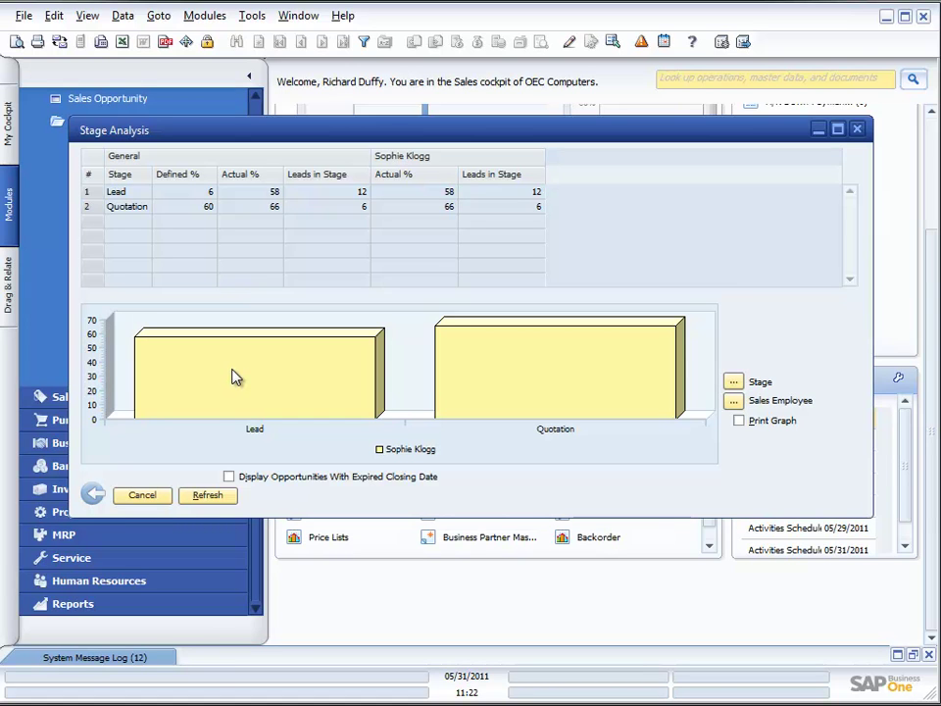
# Step: Drill into the Quotation stage down to the sales employee's opportunity list and widen the list to show all columns
pyautogui.doubleClick(138, 208)
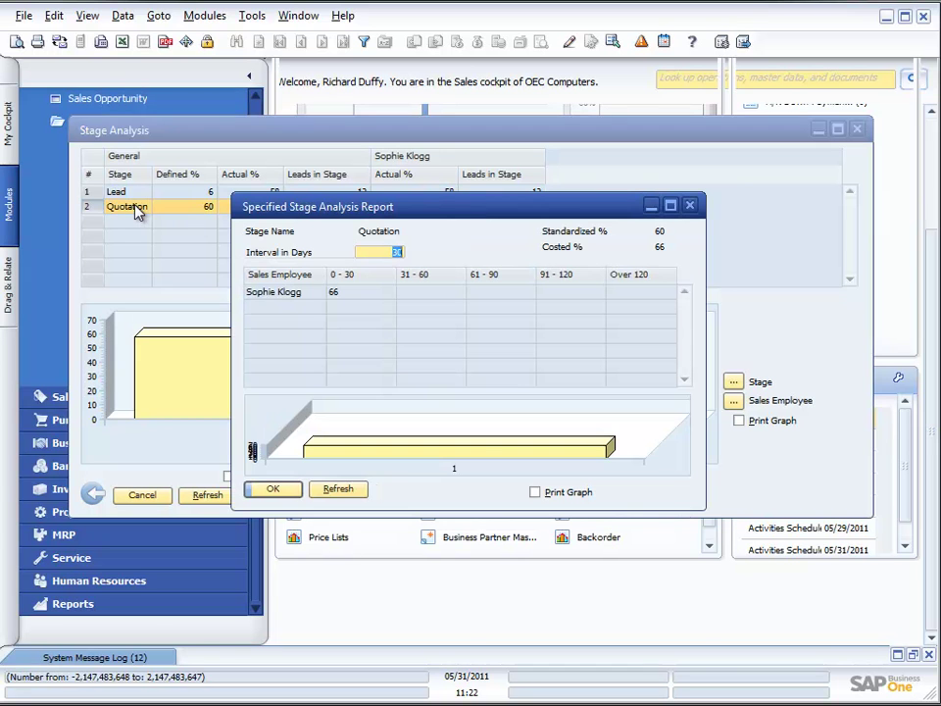
pyautogui.doubleClick(282, 291)
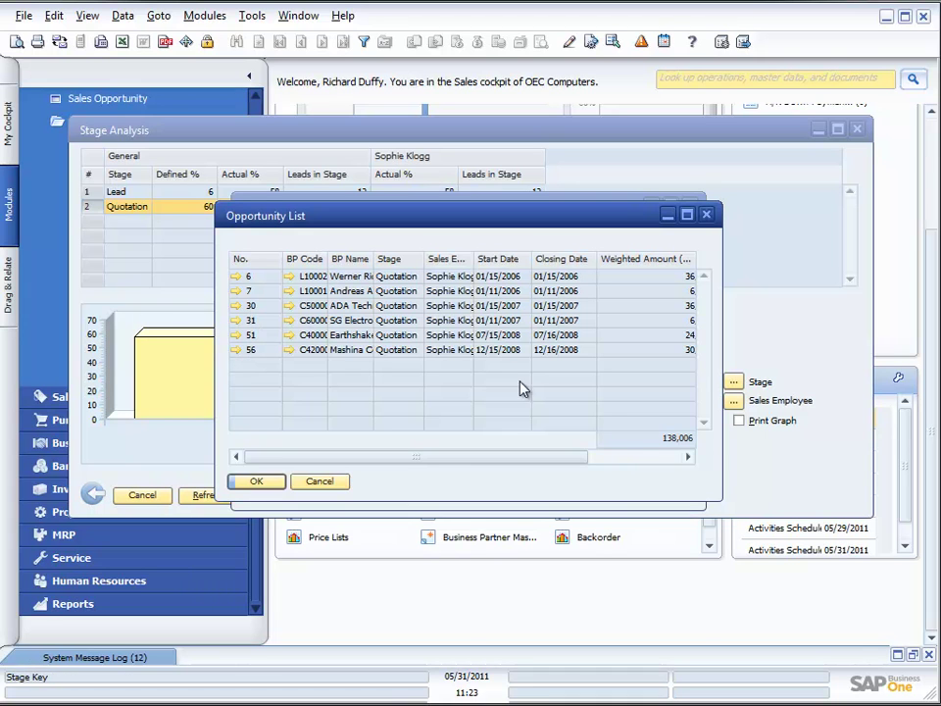
pyautogui.moveTo(720, 456); pyautogui.dragTo(848, 442)
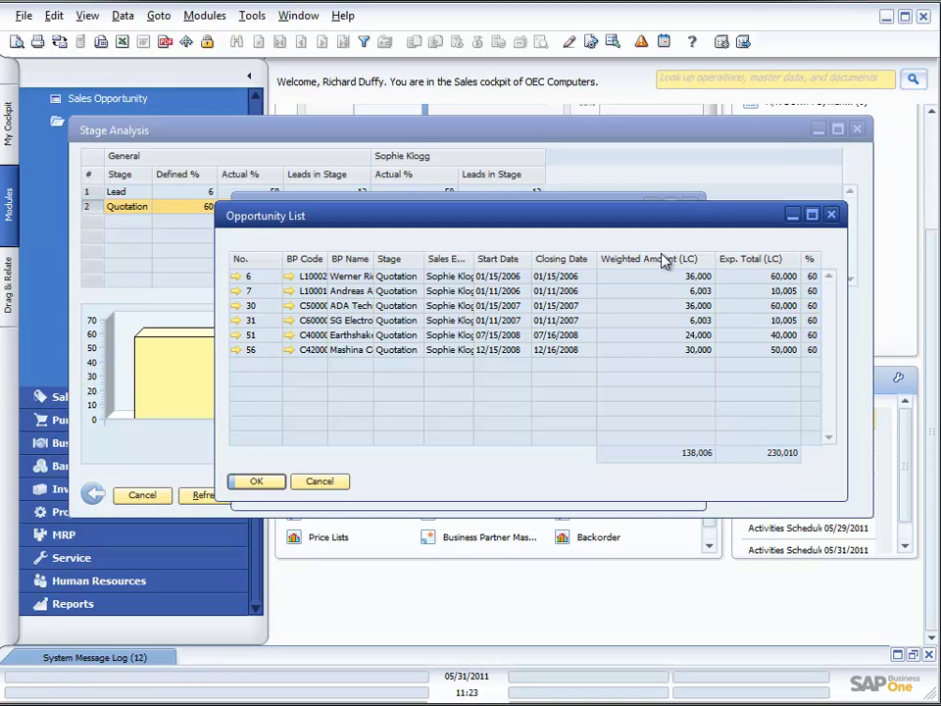
# Step: Sort the opportunity list by expected total in descending order
pyautogui.doubleClick(758, 260)
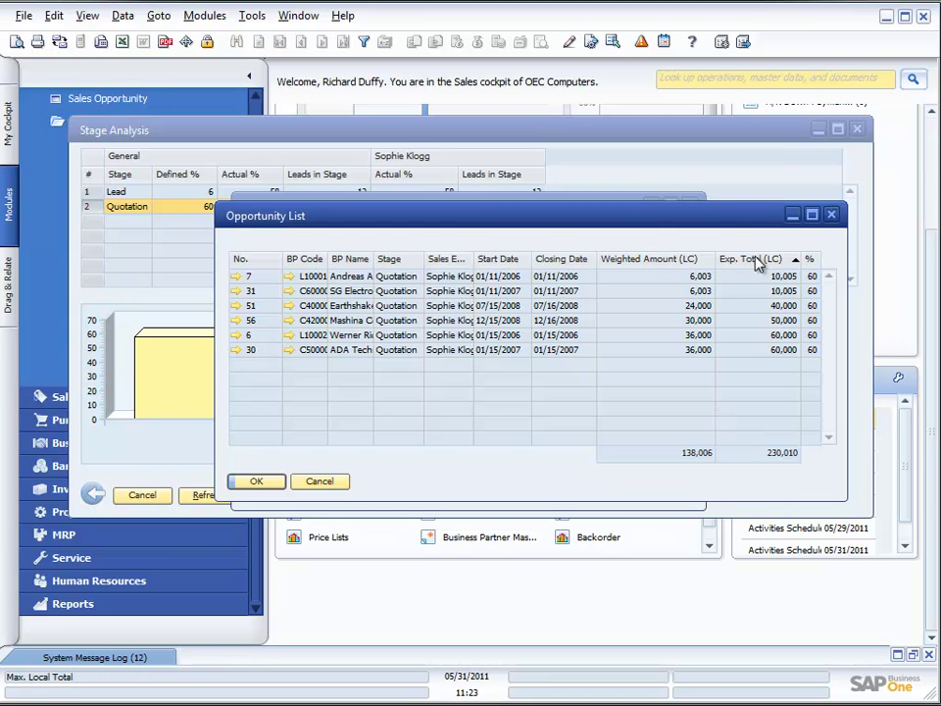
pyautogui.doubleClick(672, 260)
pyautogui.doubleClick(765, 263)
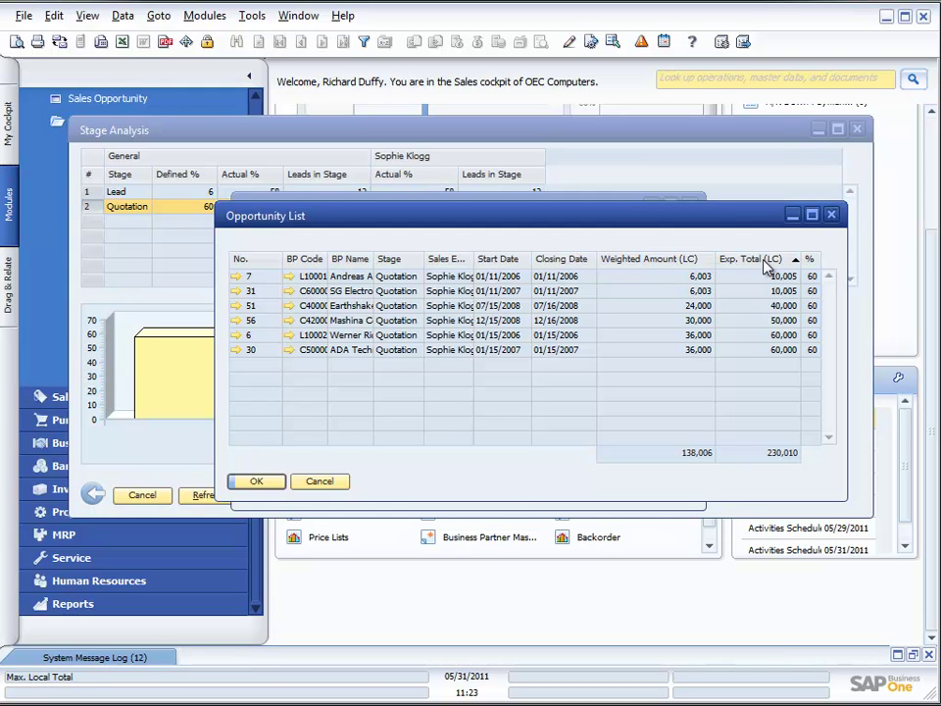
pyautogui.doubleClick(765, 263)
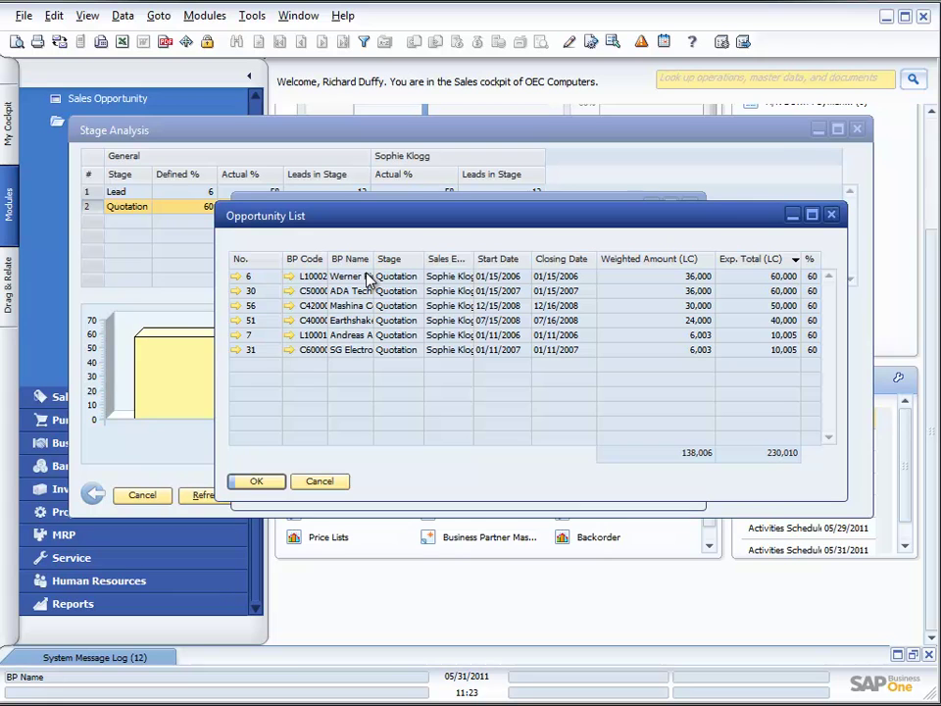
# Step: Open opportunity no. 6 from the list, check its related documents, and close the opportunity
pyautogui.click(240, 277)
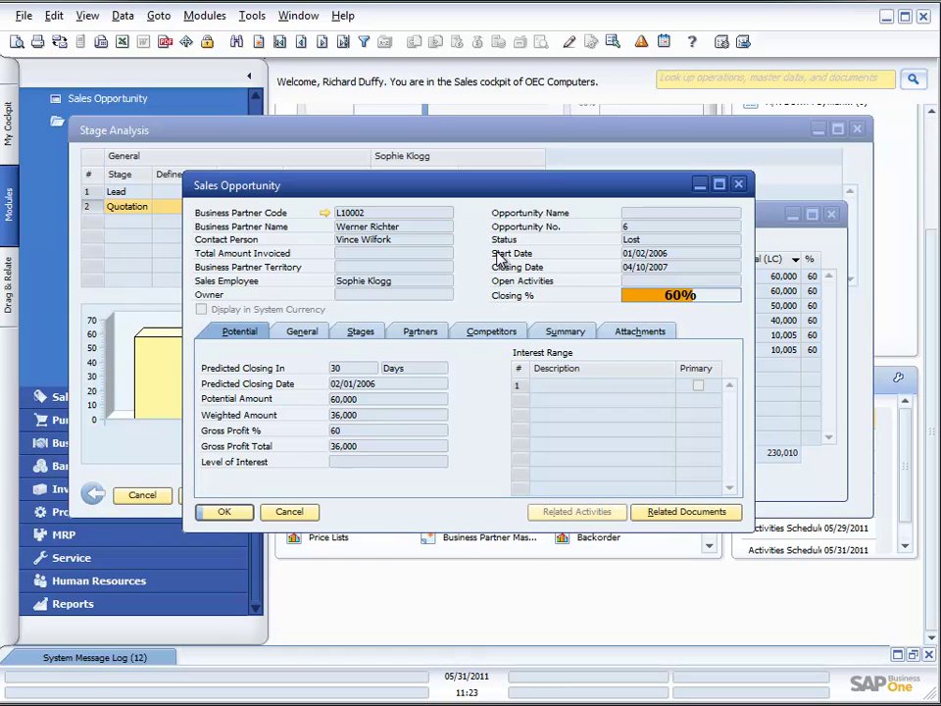
pyautogui.rightClick(419, 521)
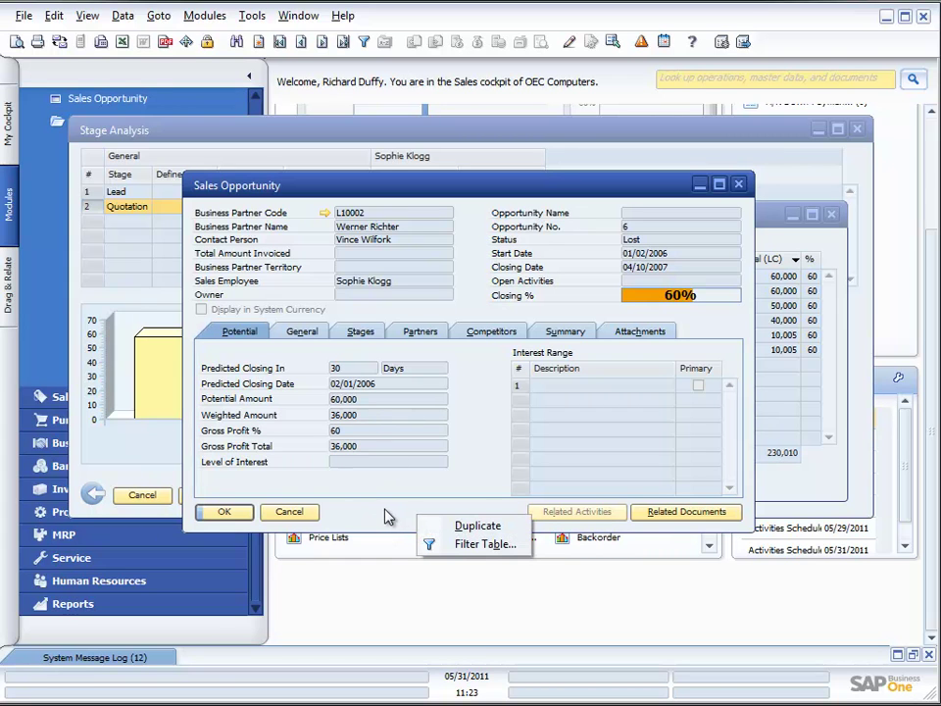
pyautogui.click(387, 516)
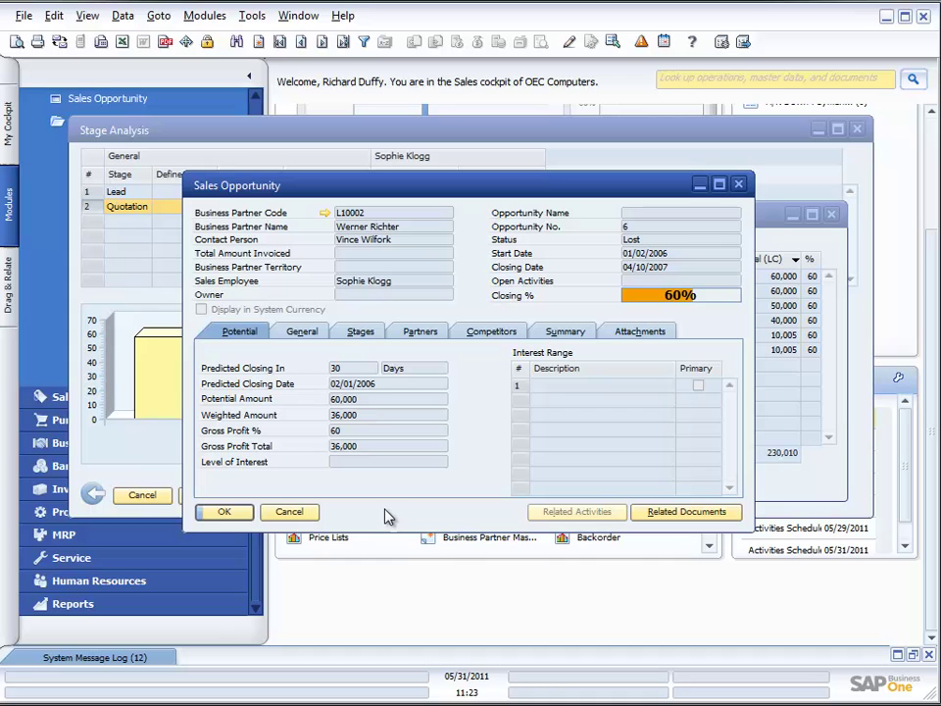
pyautogui.click(682, 513)
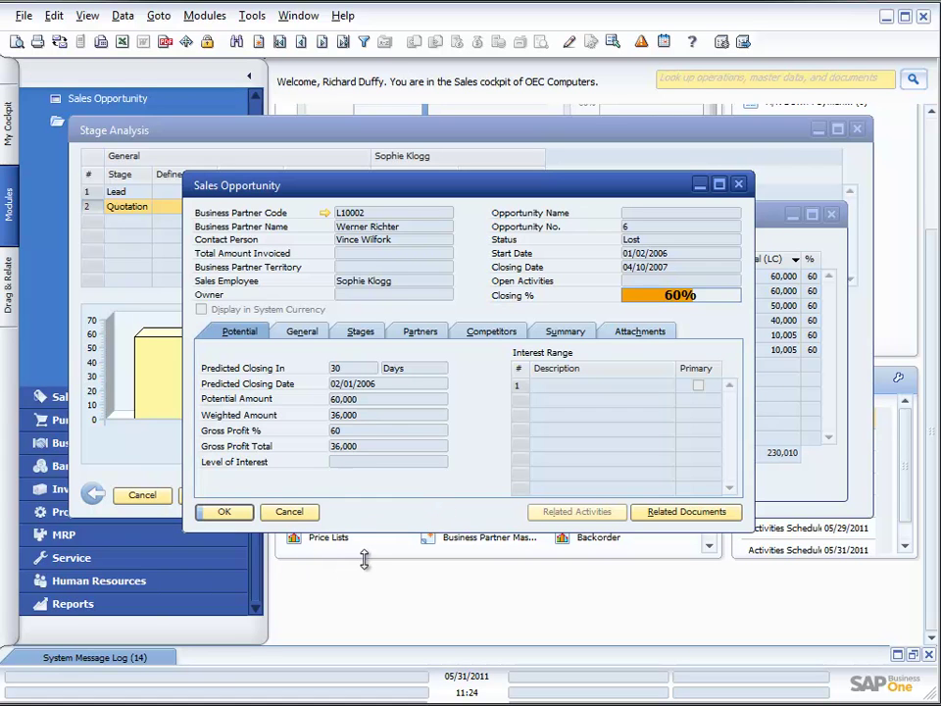
pyautogui.click(307, 514)
# Step: Close the opportunity list, the Quotation stage details, the stage analysis and its selection criteria
pyautogui.click(314, 484)
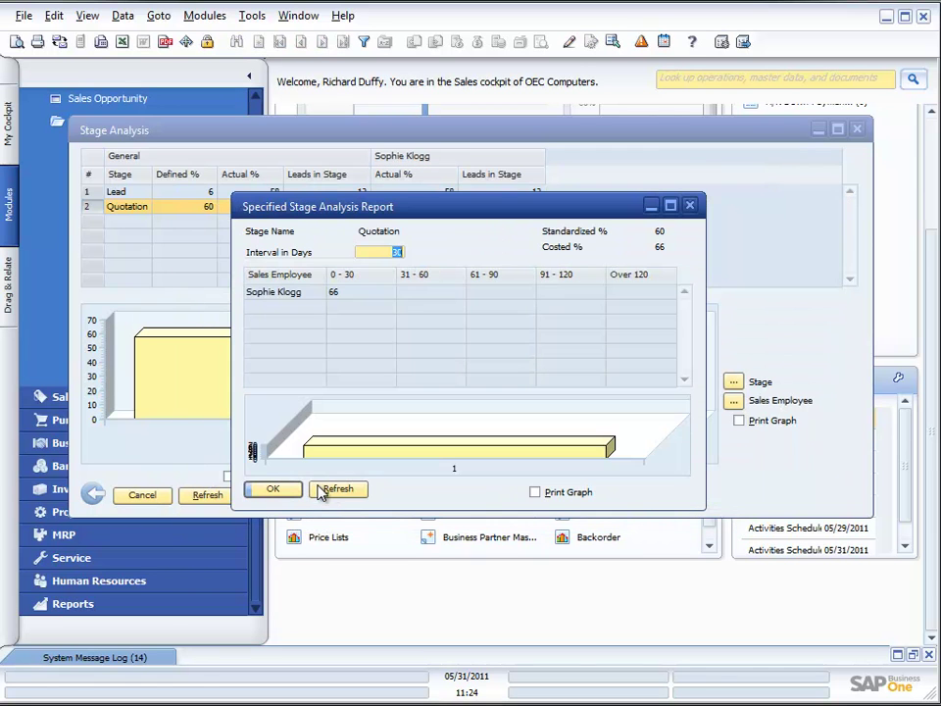
pyautogui.click(290, 489)
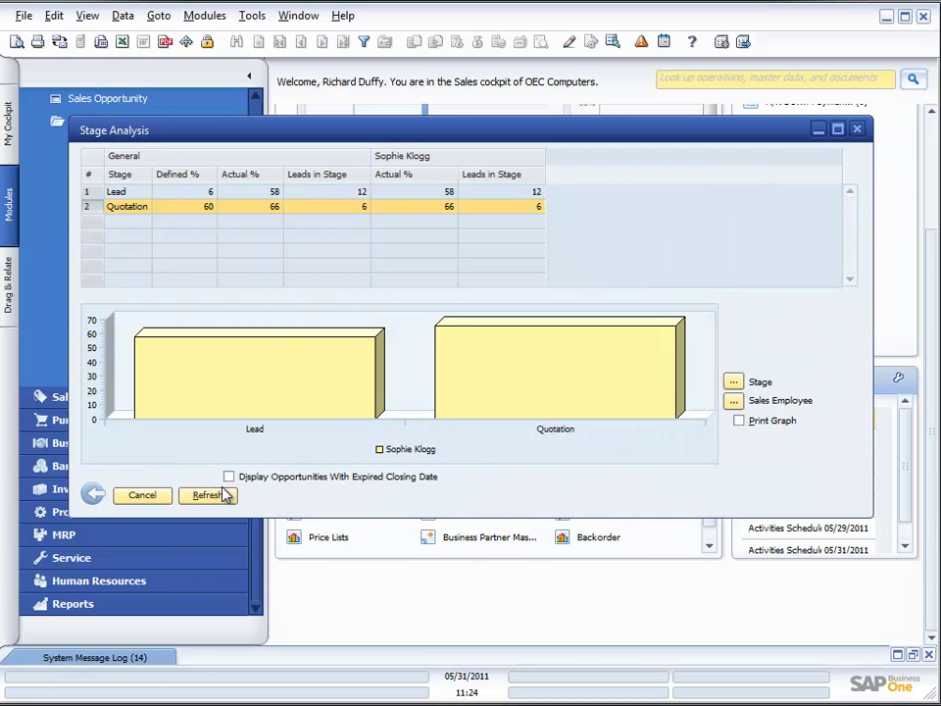
pyautogui.click(149, 495)
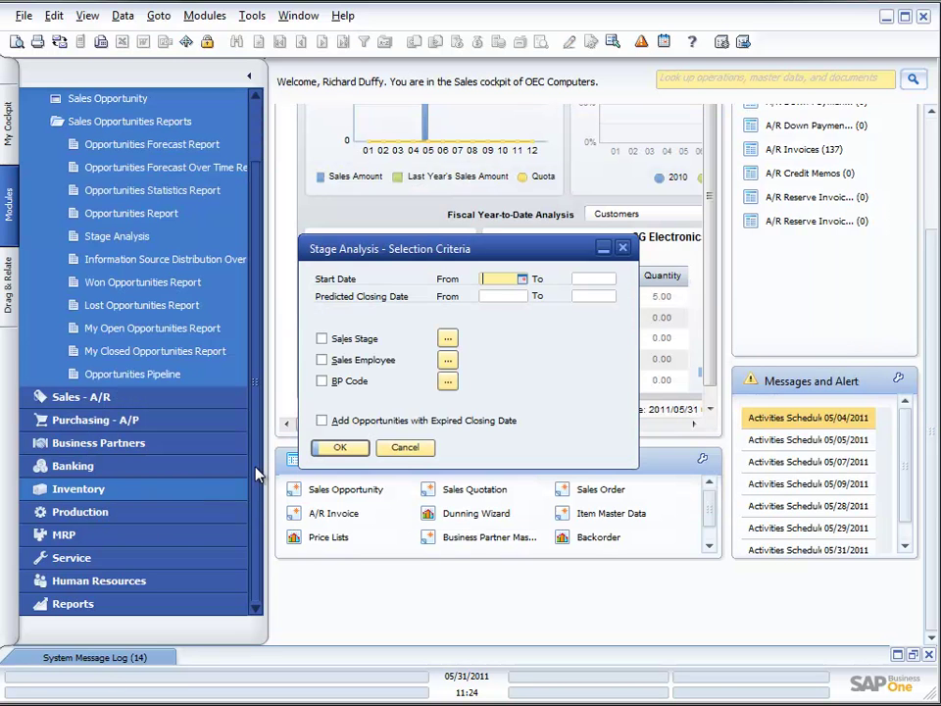
pyautogui.click(401, 447)
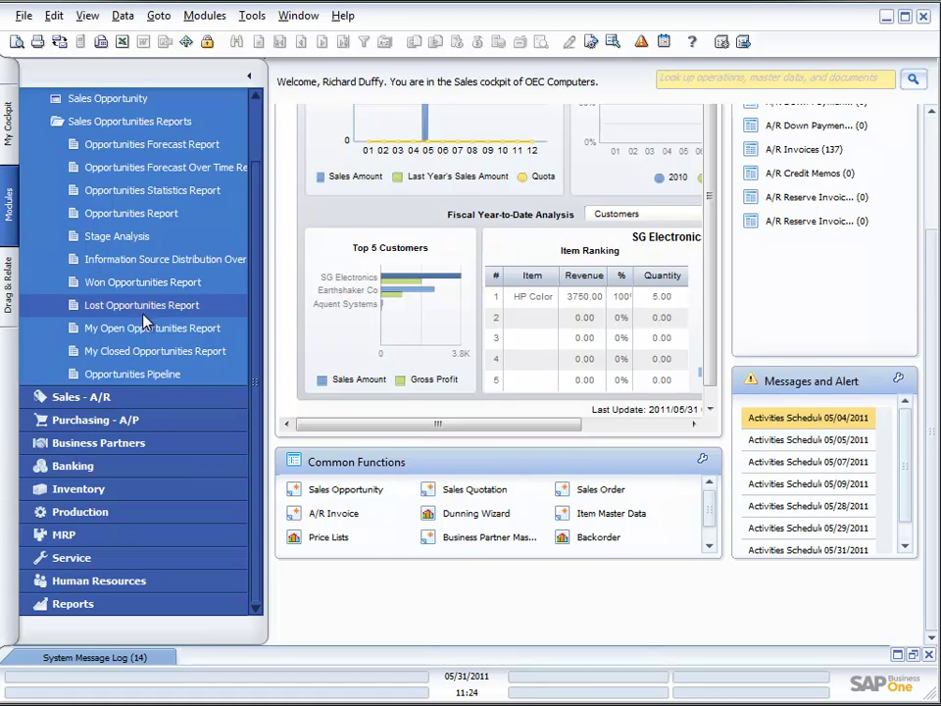
# Step: Run the Opportunities Pipeline report and view the opportunities behind the Negotiation row of its table, closing the list again
pyautogui.click(140, 382)
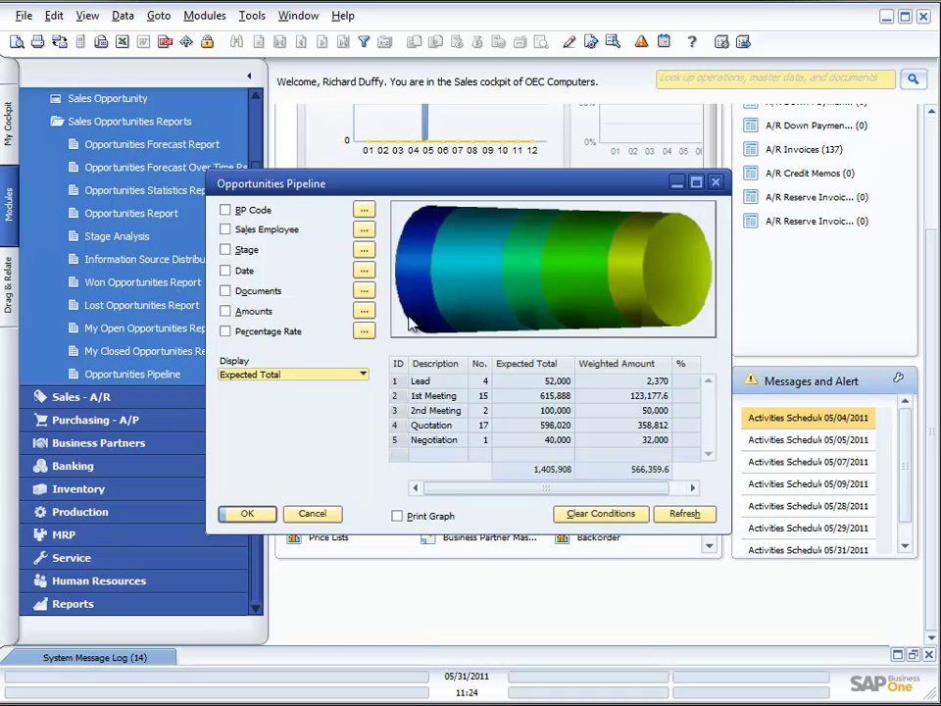
pyautogui.moveTo(423, 310)
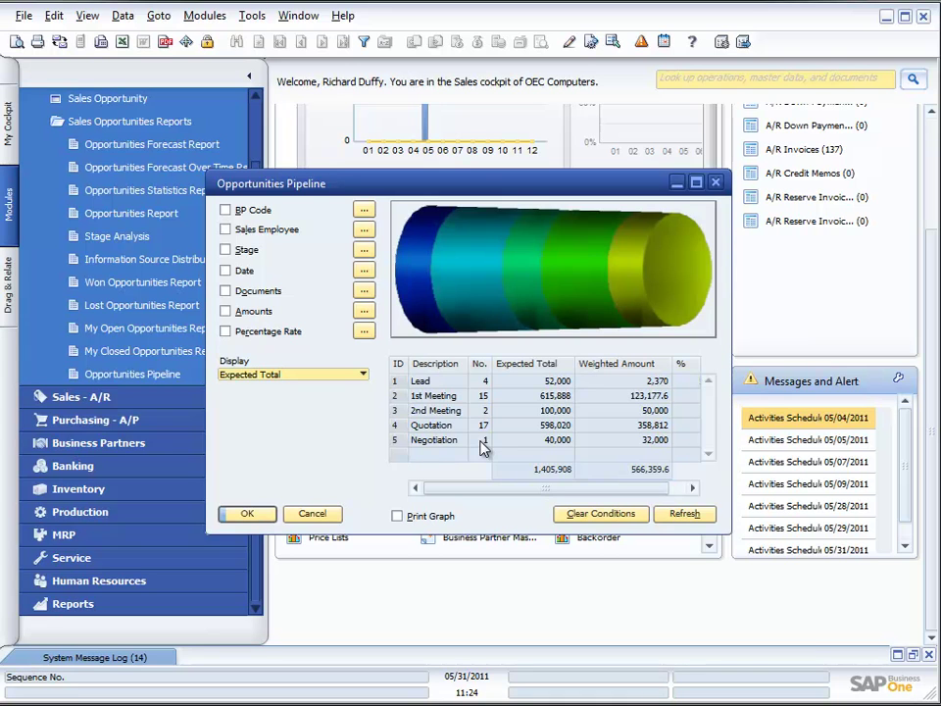
pyautogui.doubleClick(395, 442)
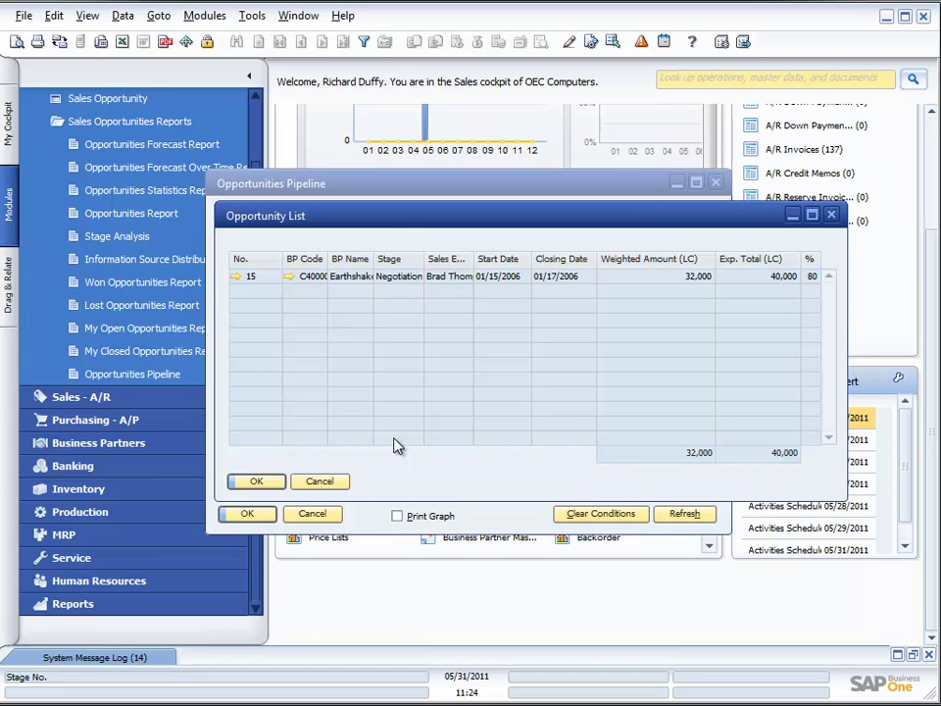
pyautogui.click(830, 216)
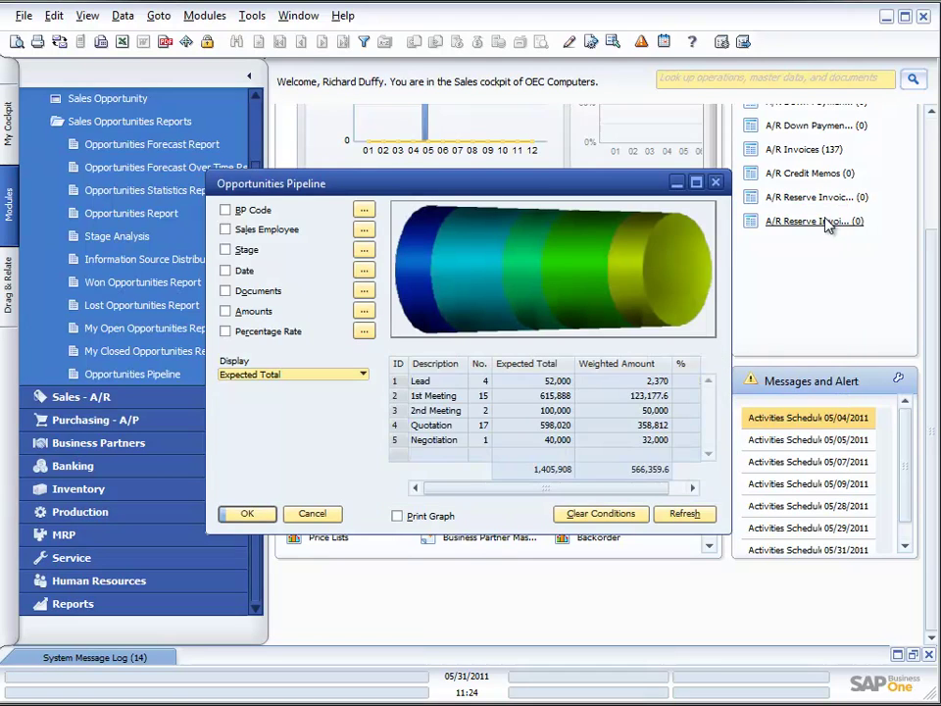
# Step: View the Negotiation stage's opportunity list from its segment in the pipeline graph, and close the list
pyautogui.moveTo(657, 286)
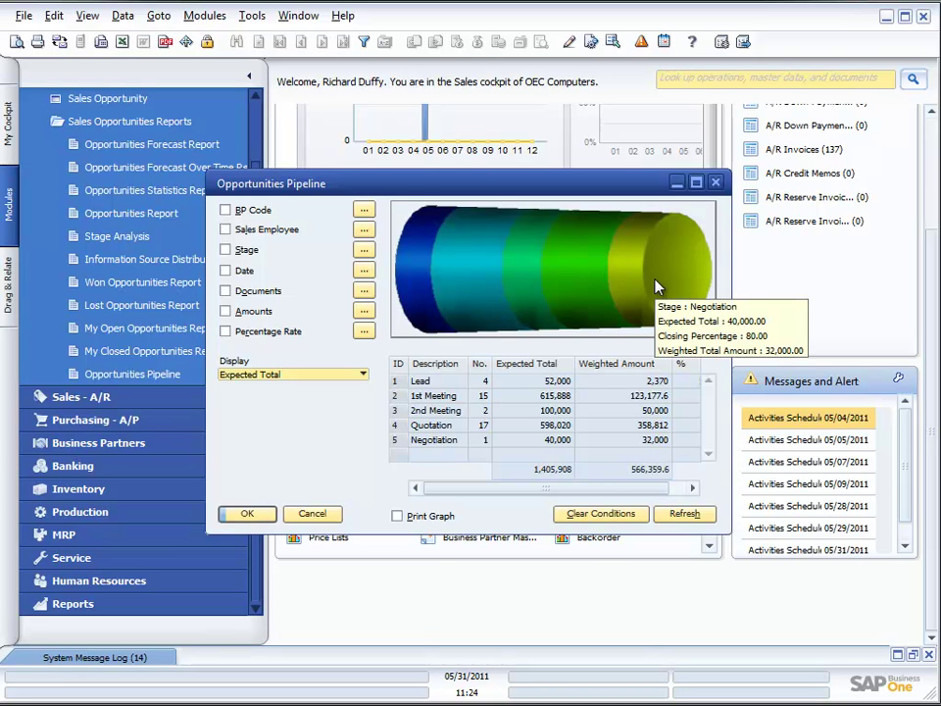
pyautogui.doubleClick(657, 286)
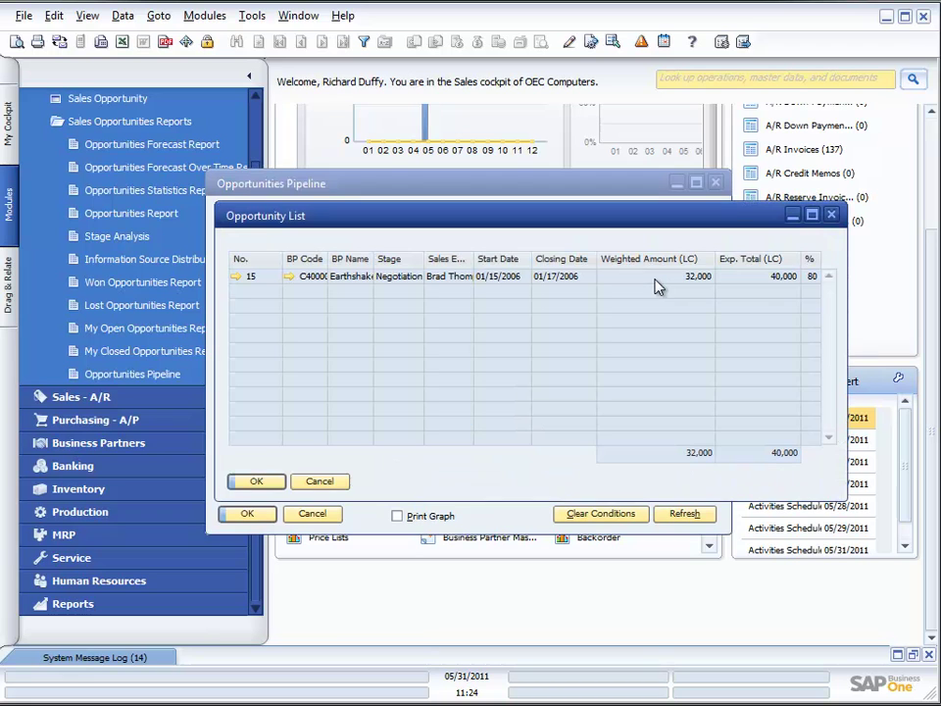
pyautogui.click(830, 215)
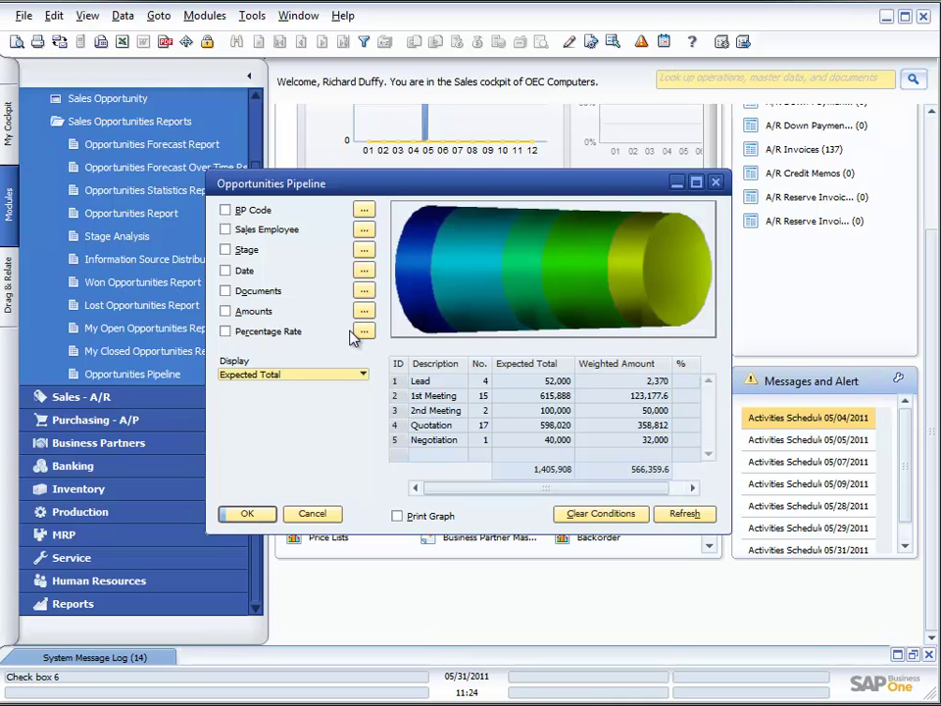
# Step: Show the pipeline graph by Weighted Total Amount, and switch its display to Closing Percentage
pyautogui.click(363, 378)
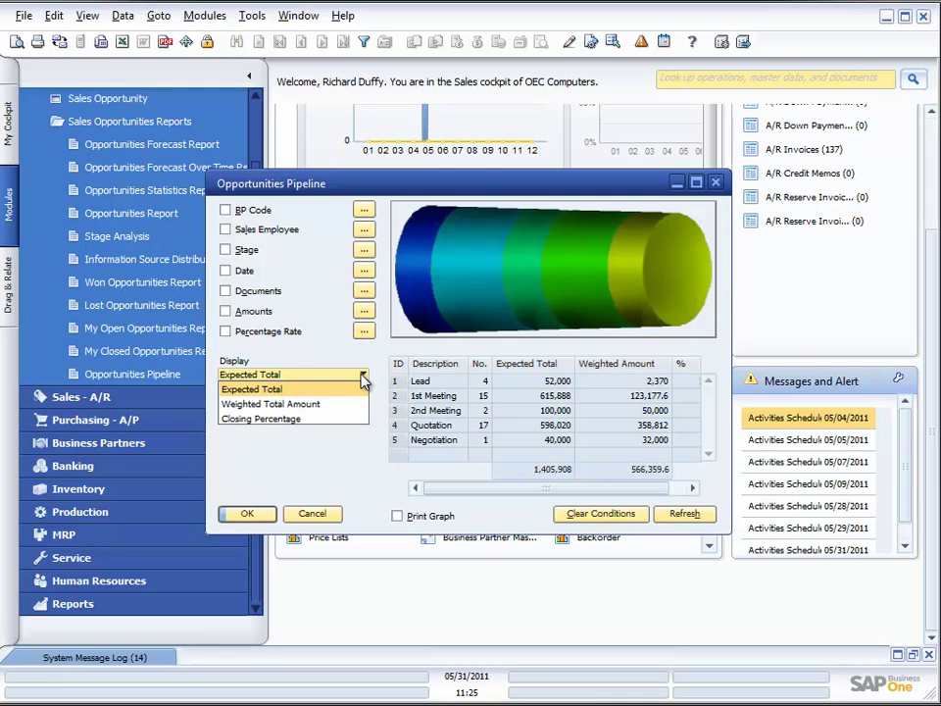
pyautogui.click(289, 405)
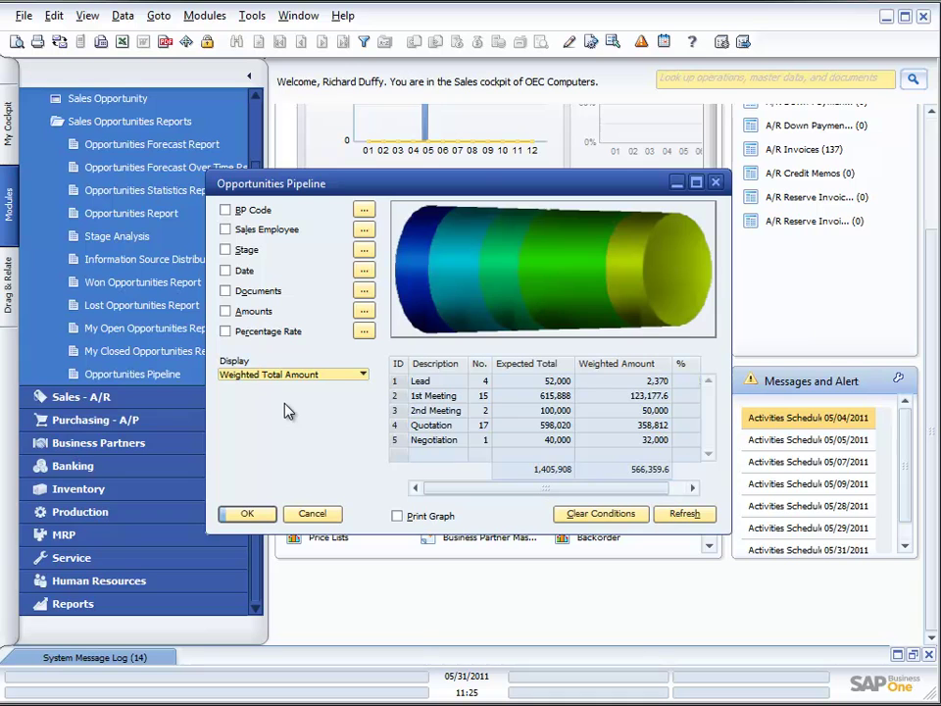
pyautogui.click(360, 378)
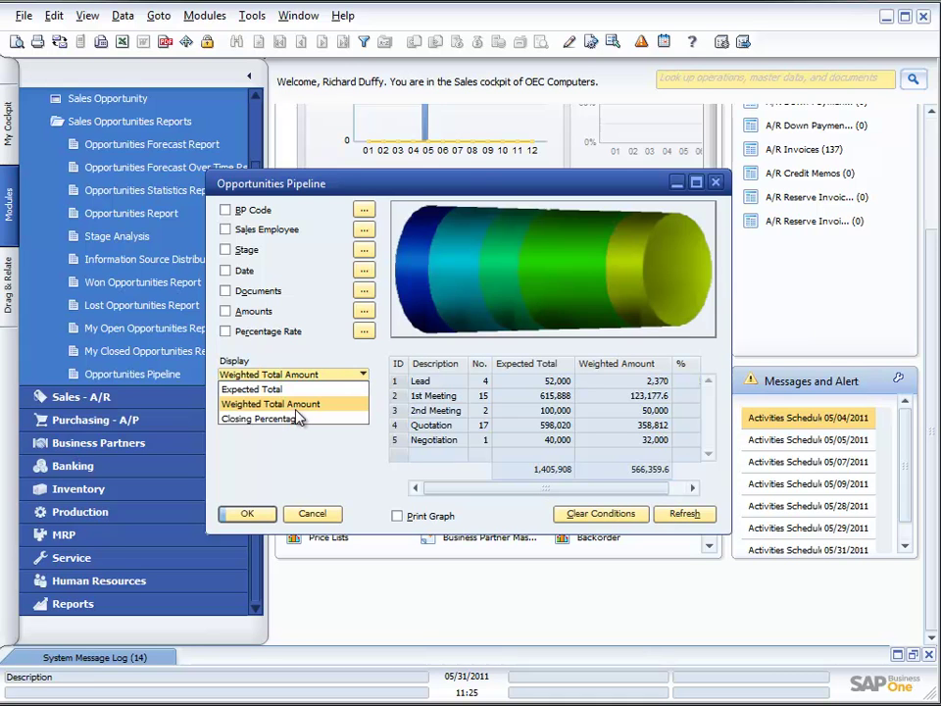
pyautogui.click(297, 419)
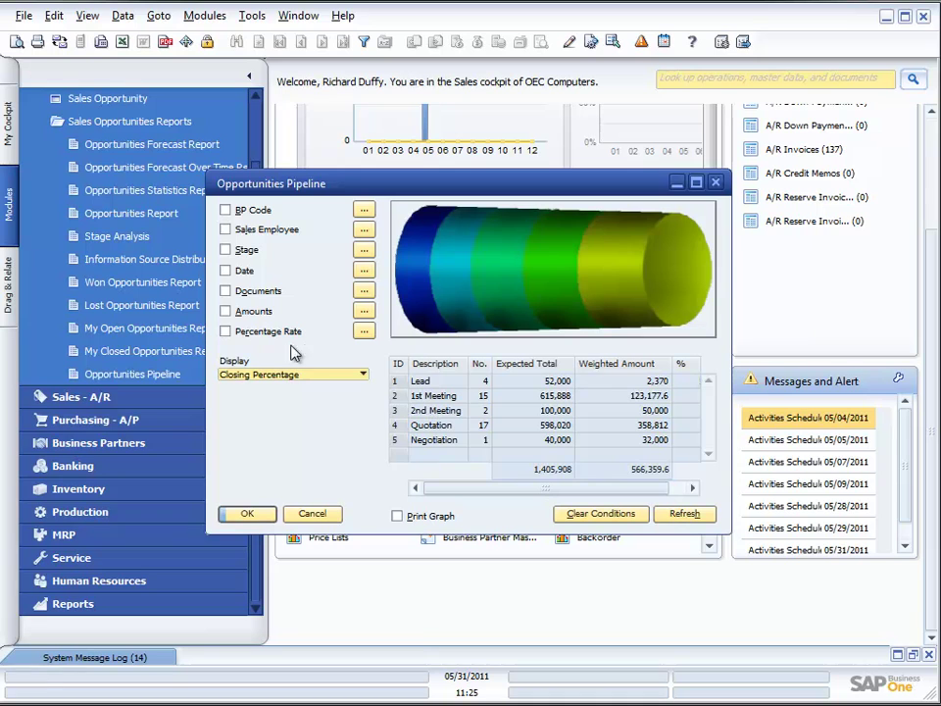
# Step: Filter the opportunities pipeline by the fourth sales employee in the selection list and refresh it
pyautogui.click(364, 232)
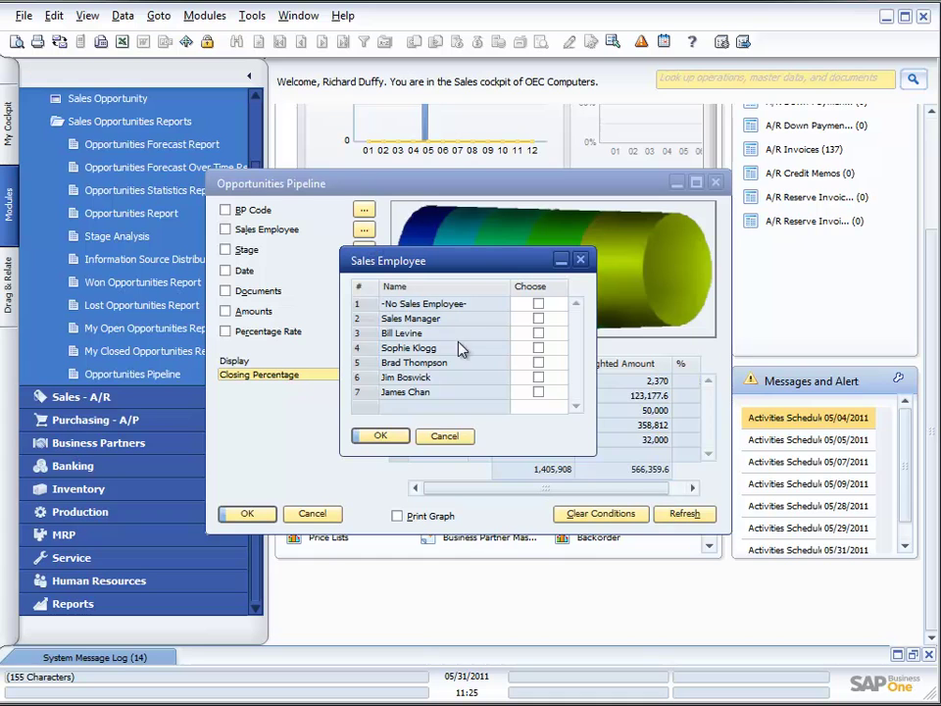
pyautogui.click(538, 348)
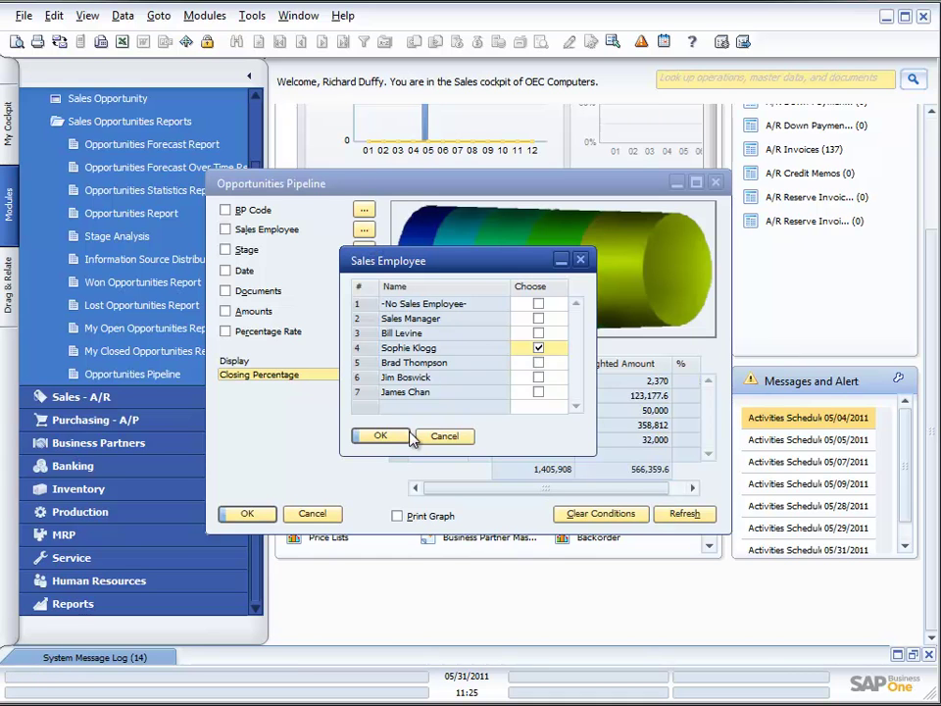
pyautogui.click(380, 436)
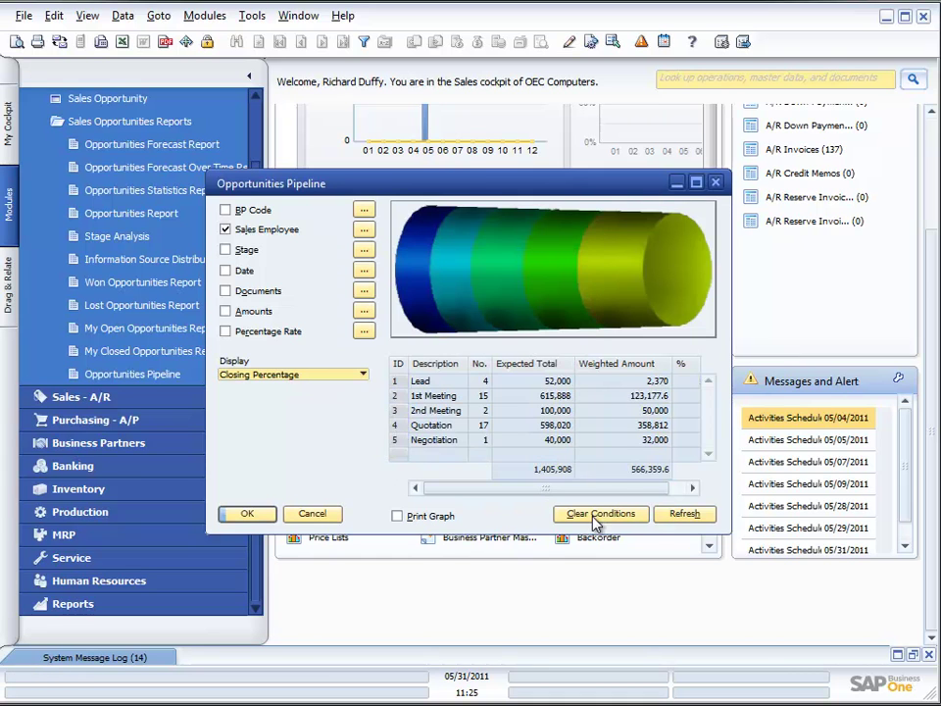
pyautogui.click(683, 520)
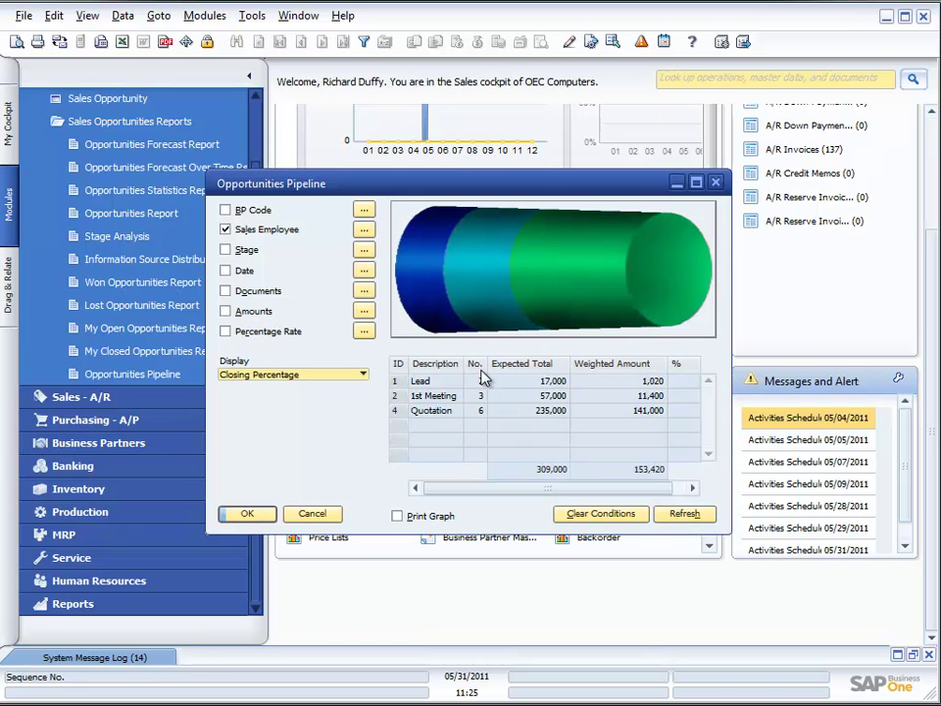
# Step: Refresh the pipeline without the sales employee filter and open its Dynamic Opportunity Analysis in a maximized window
pyautogui.click(227, 229)
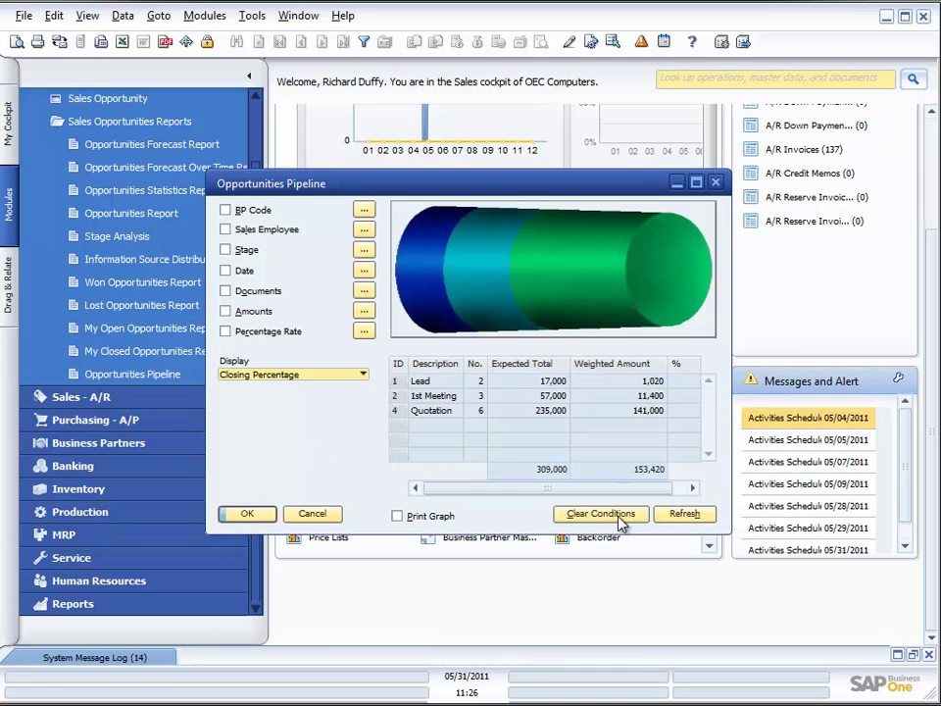
pyautogui.click(685, 525)
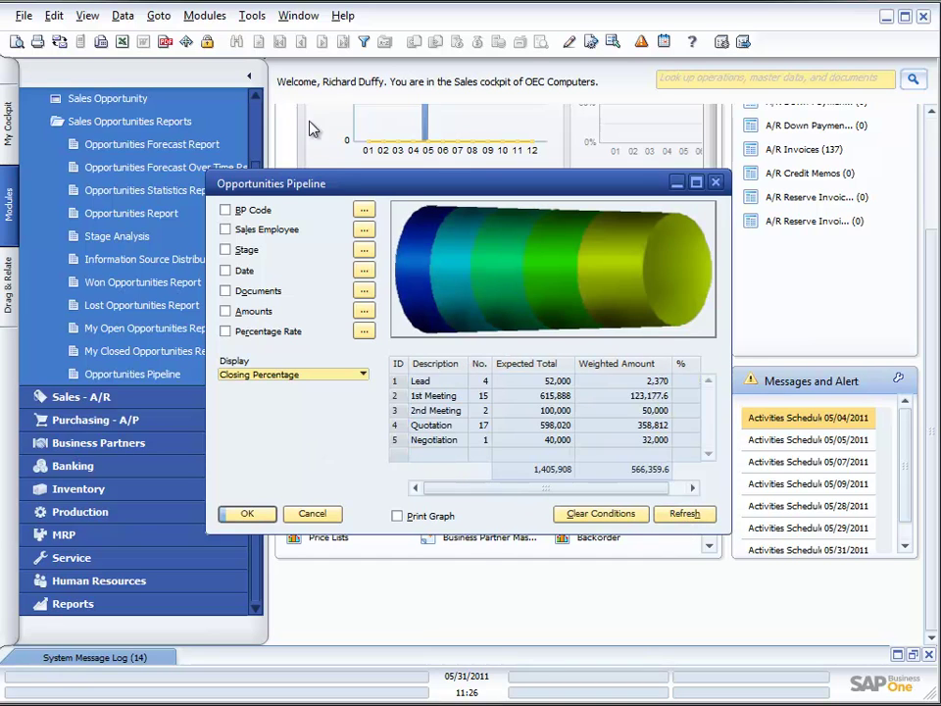
pyautogui.click(250, 16)
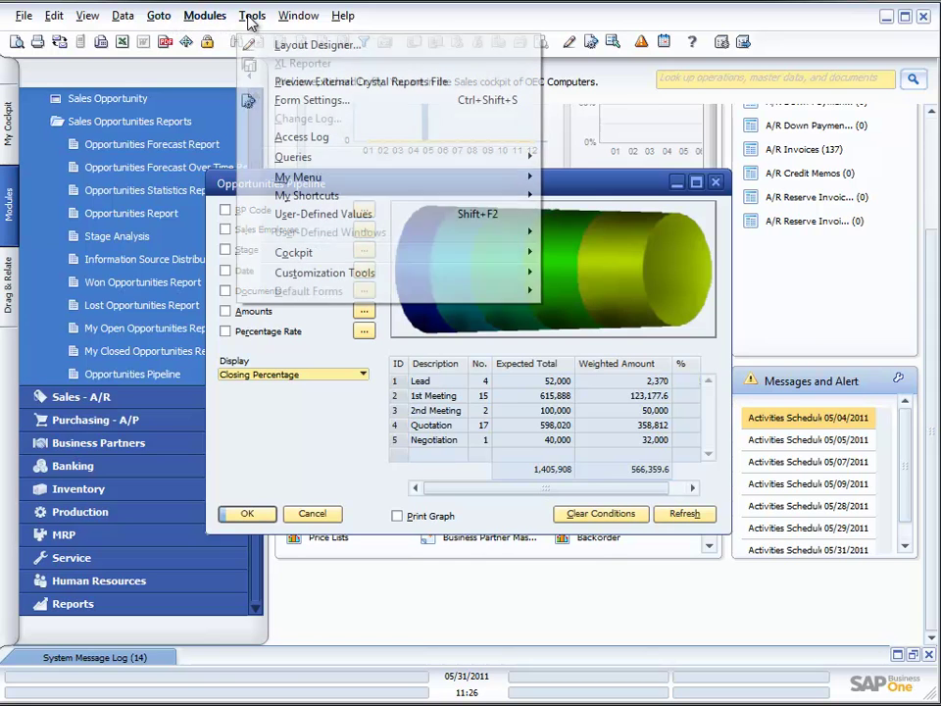
pyautogui.moveTo(225, 19)
pyautogui.moveTo(159, 17)
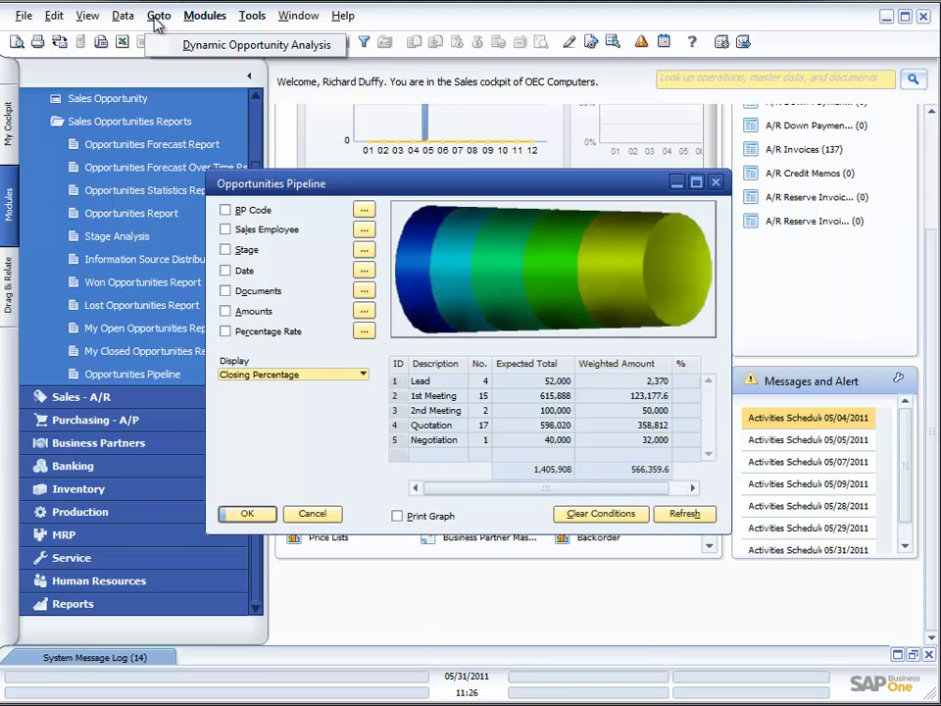
pyautogui.click(172, 45)
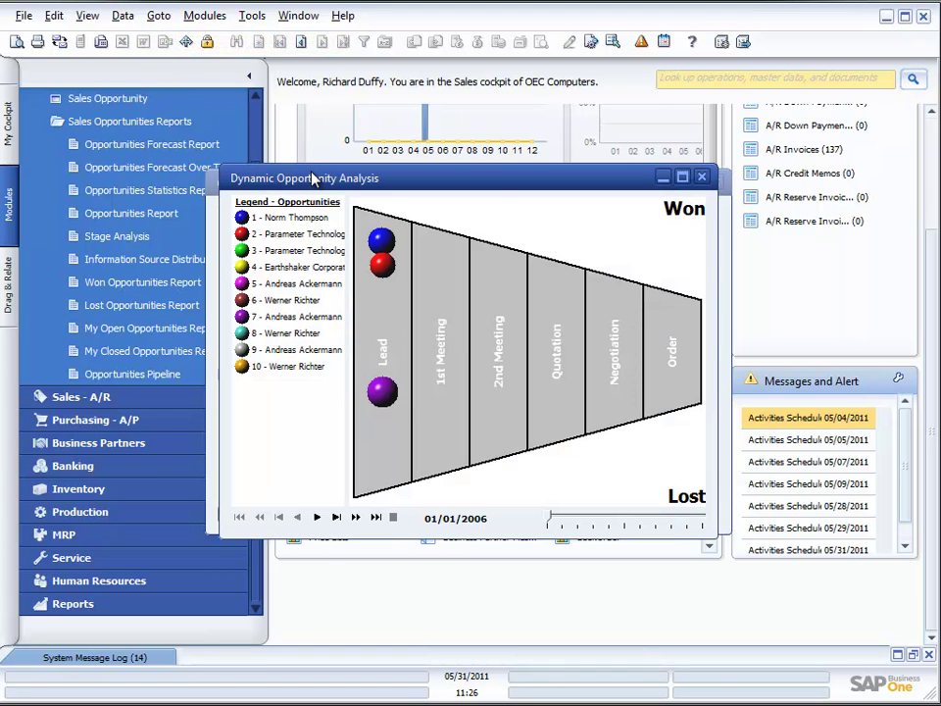
pyautogui.click(683, 178)
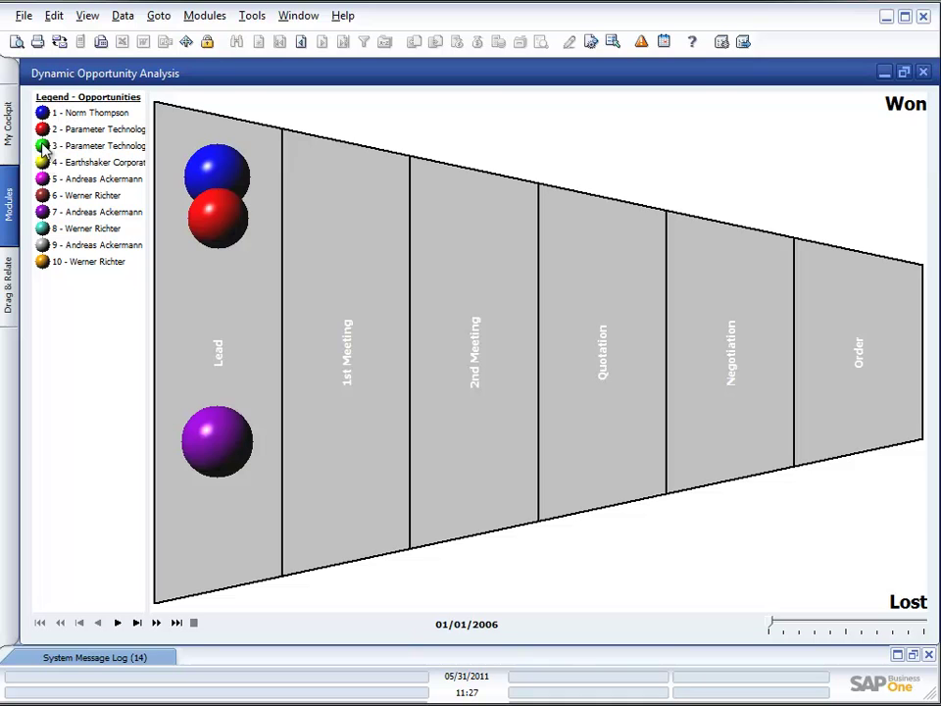
# Step: Play the Dynamic Opportunity Analysis animation forward from 01/01/2006 to its end
pyautogui.rightClick(92, 310)
pyautogui.click(345, 112)
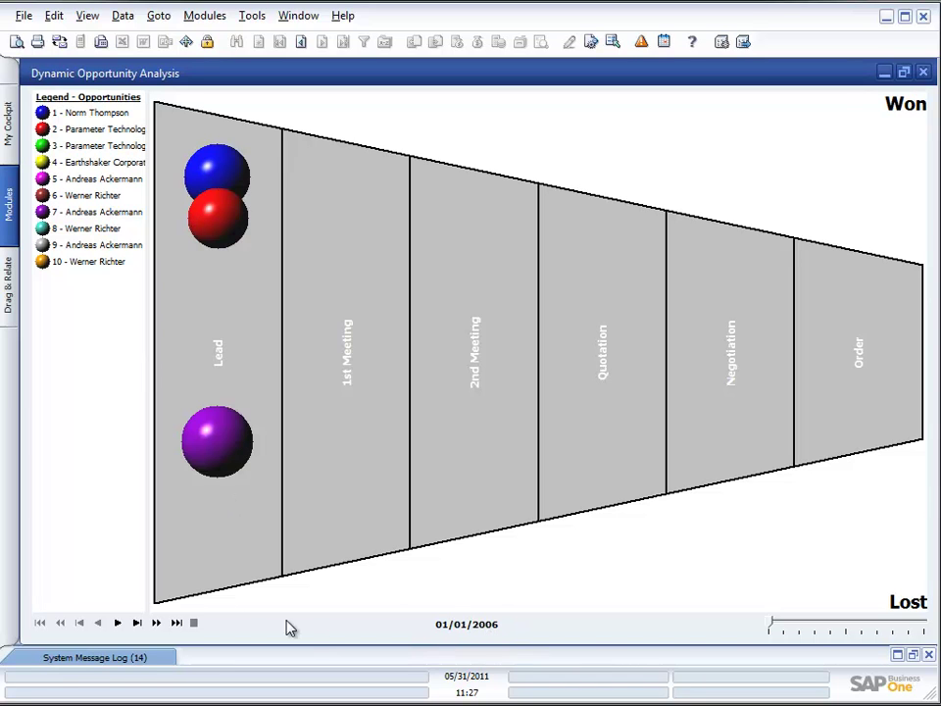
pyautogui.click(119, 625)
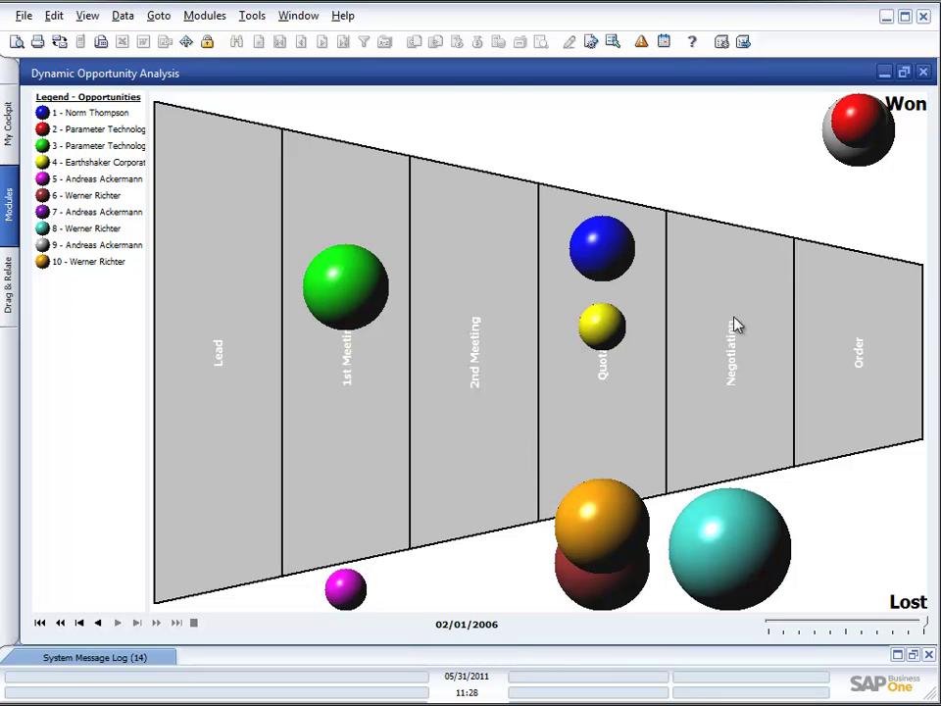
# Step: View the details of opportunity 8 from its large teal sphere in the Lost area, and close all the pipeline analysis windows
pyautogui.doubleClick(748, 553)
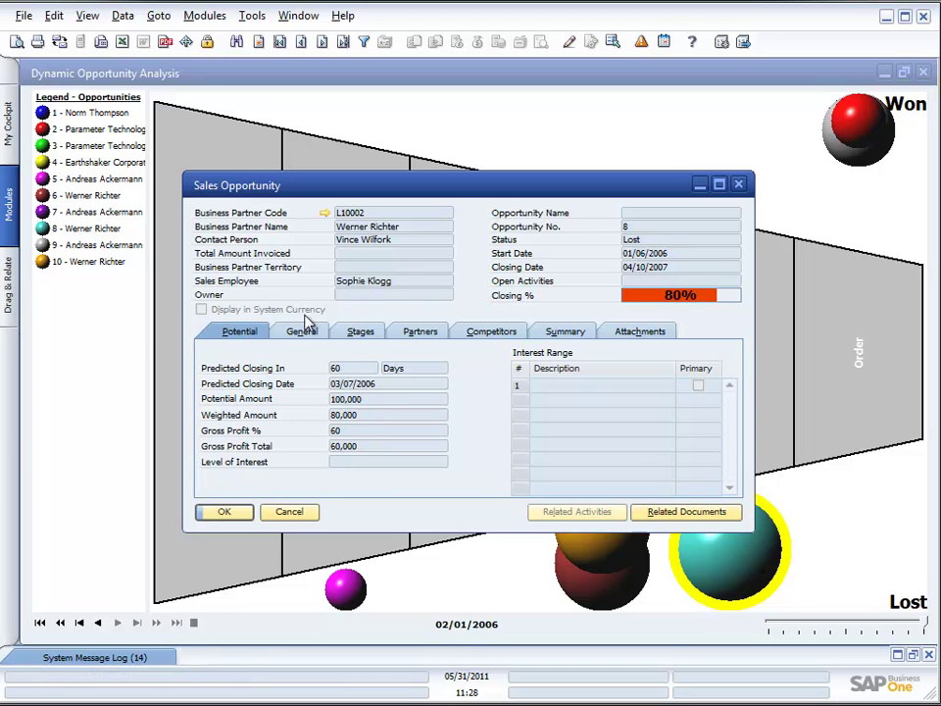
pyautogui.click(738, 186)
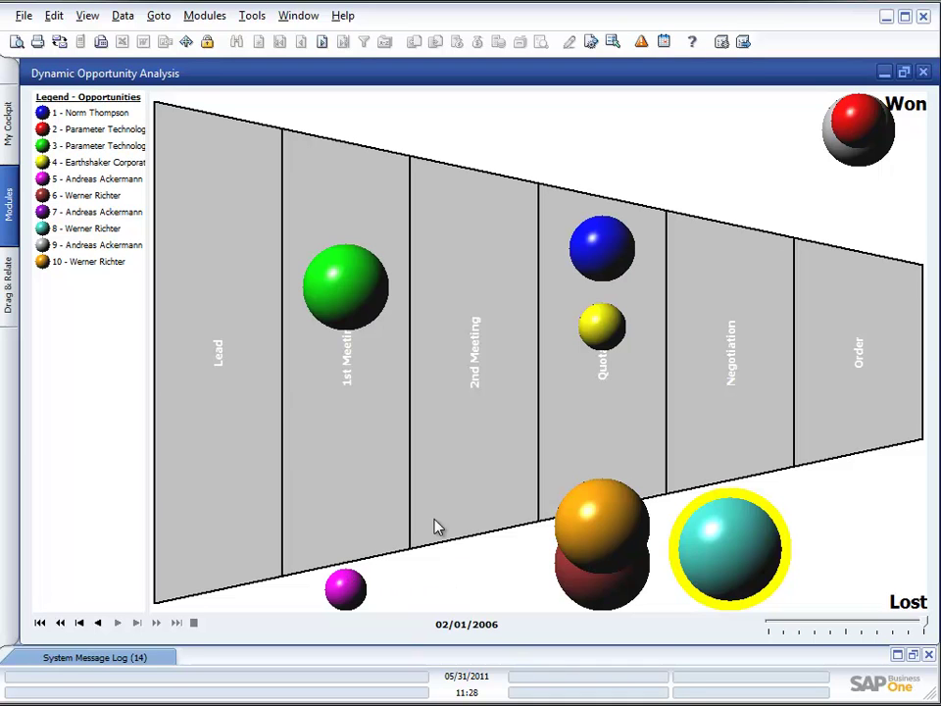
pyautogui.click(926, 75)
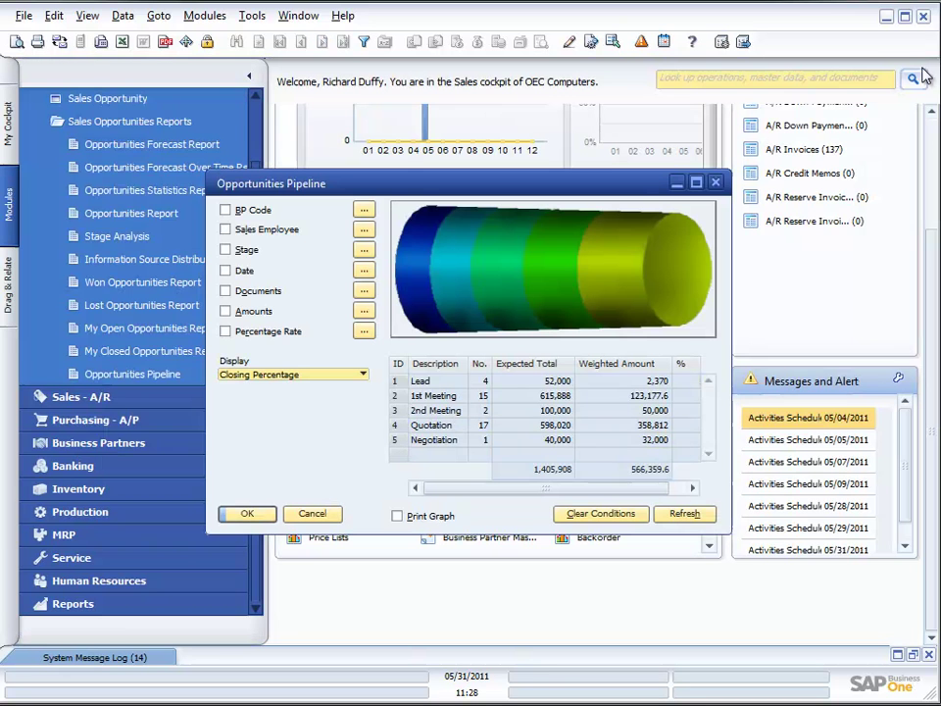
pyautogui.click(717, 183)
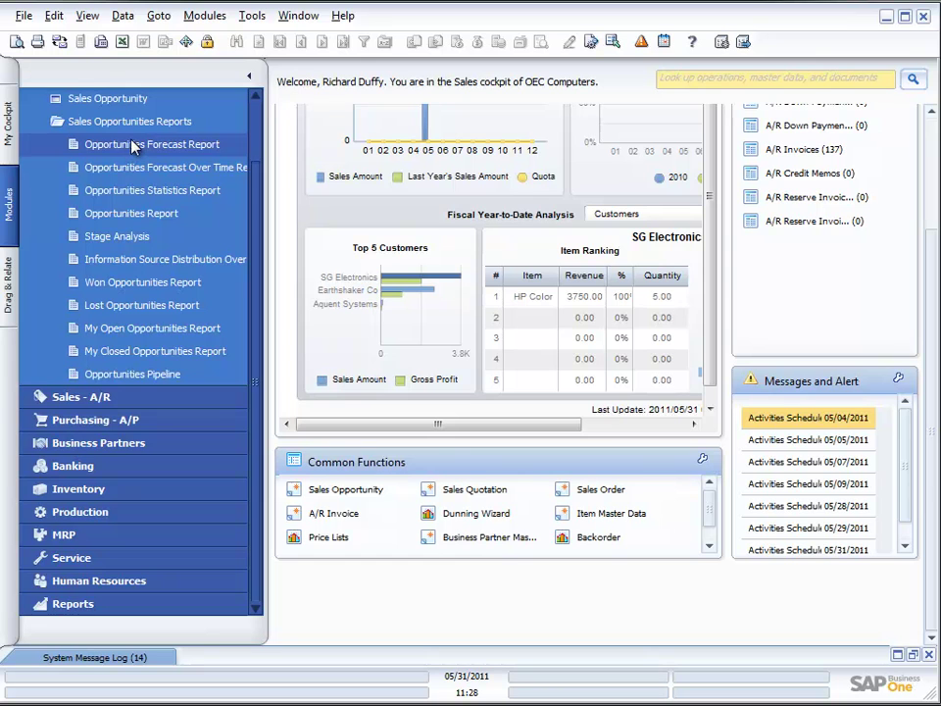
# Step: Run the Opportunities Report without any selection criteria and move the result window clear for reading
pyautogui.click(127, 213)
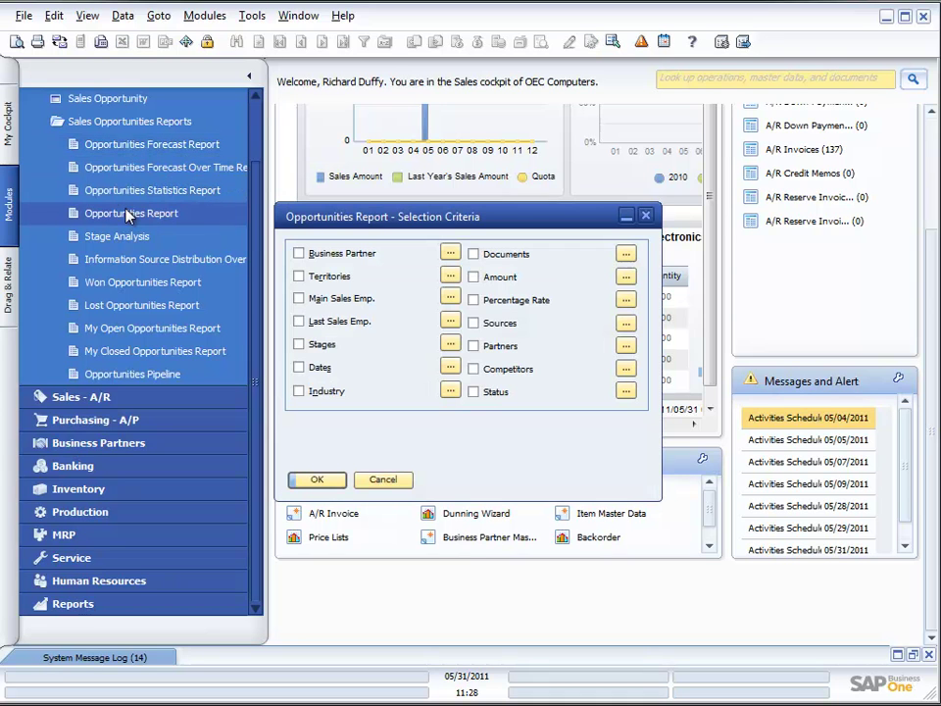
pyautogui.click(317, 479)
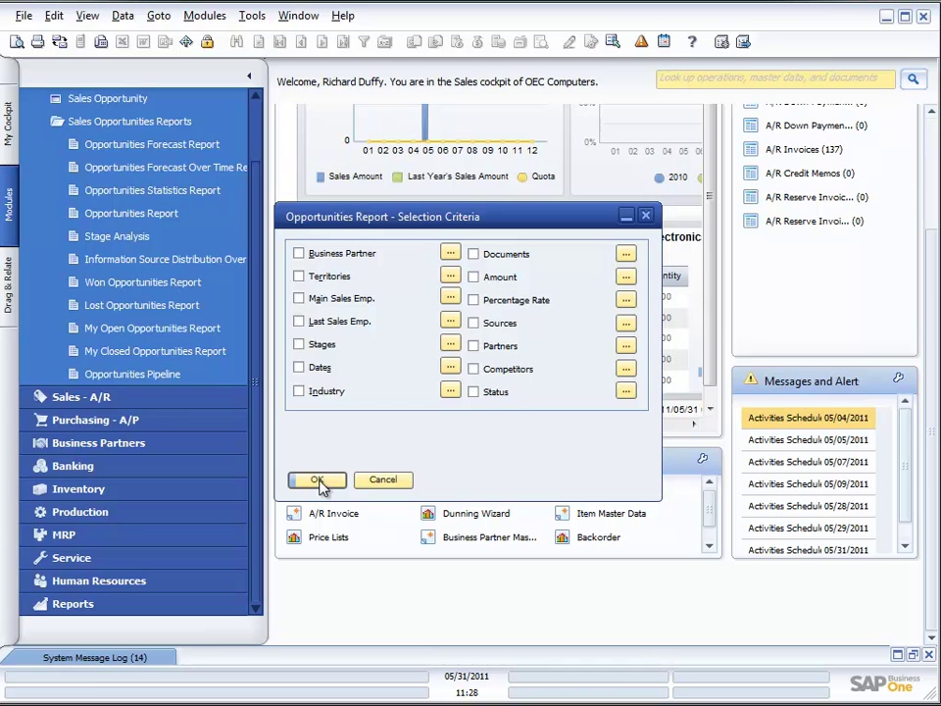
pyautogui.moveTo(389, 214); pyautogui.dragTo(342, 138)
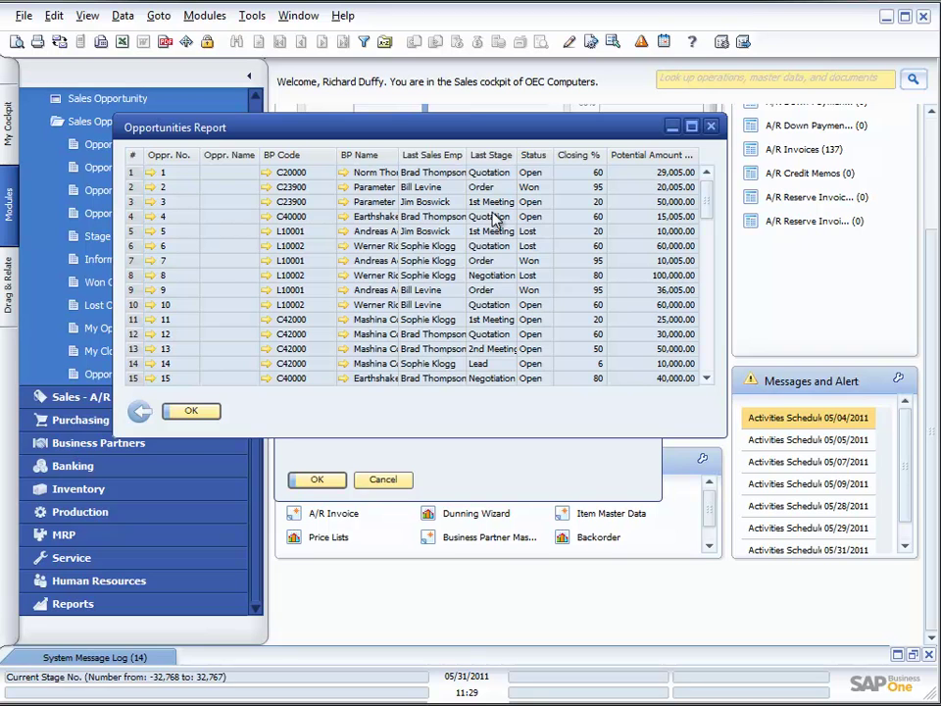
# Step: Preview the printed Opportunities List of the report, look through its first page, and close the preview
pyautogui.click(17, 42)
pyautogui.scroll(-2, 461, 275)
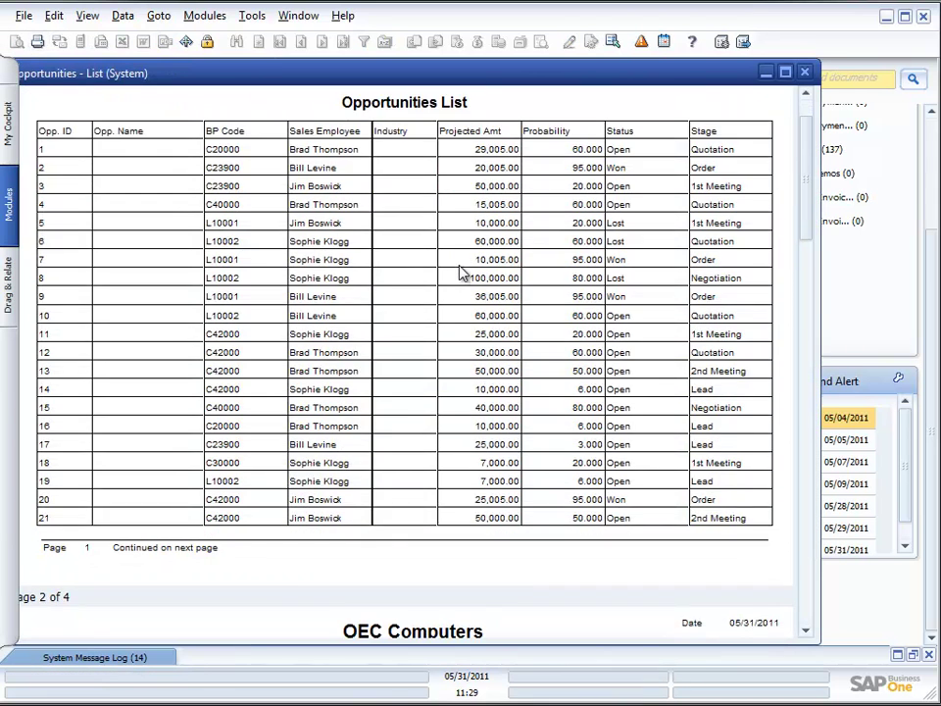
pyautogui.scroll(-2, 461, 275)
pyautogui.scroll(2, 461, 274)
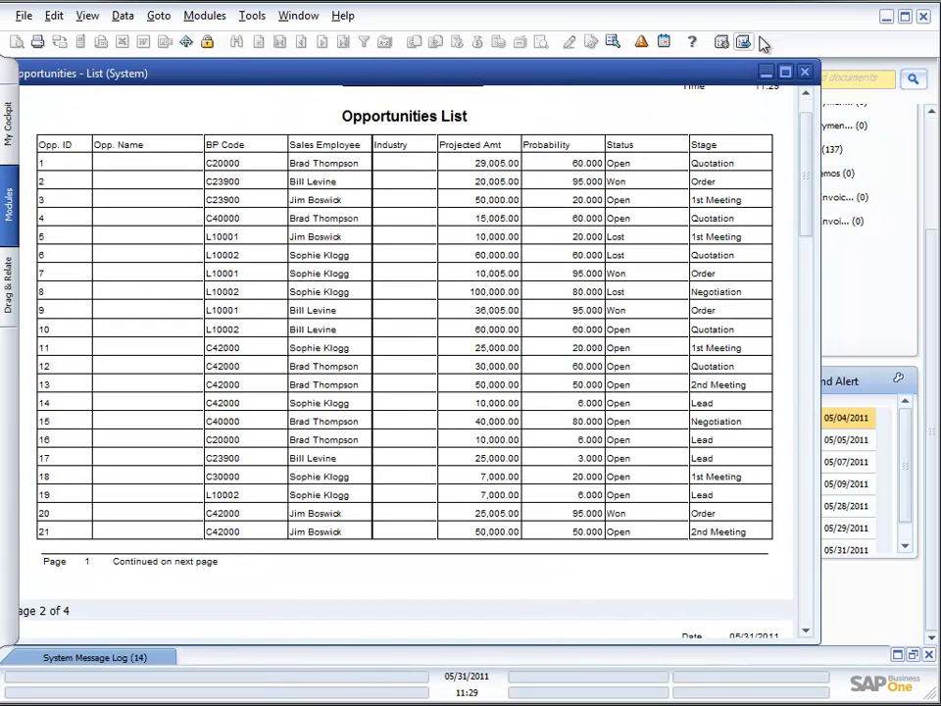
pyautogui.click(803, 72)
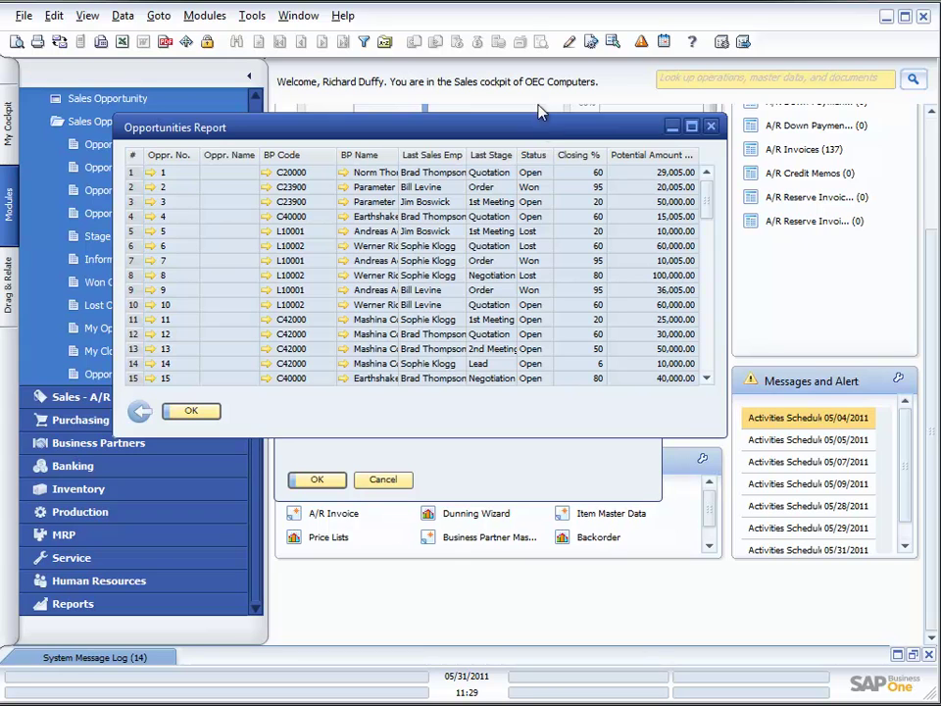
# Step: Inspect the Opportunities - List (System) layout in the Print Layout Designer, and leave the designer and layout manager without changing it
pyautogui.click(570, 43)
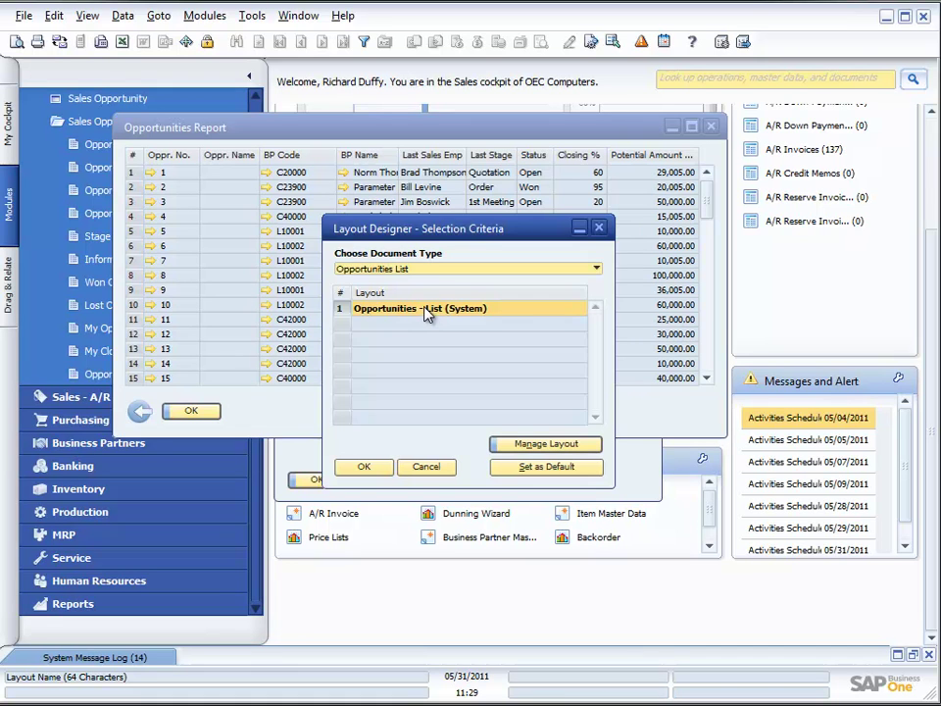
pyautogui.click(546, 444)
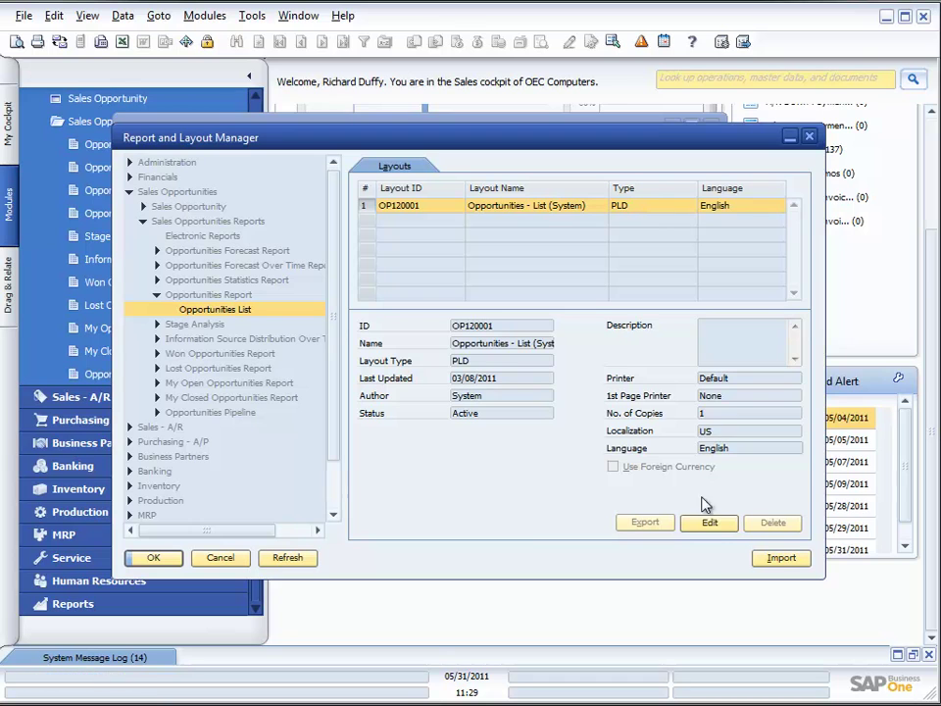
pyautogui.click(712, 526)
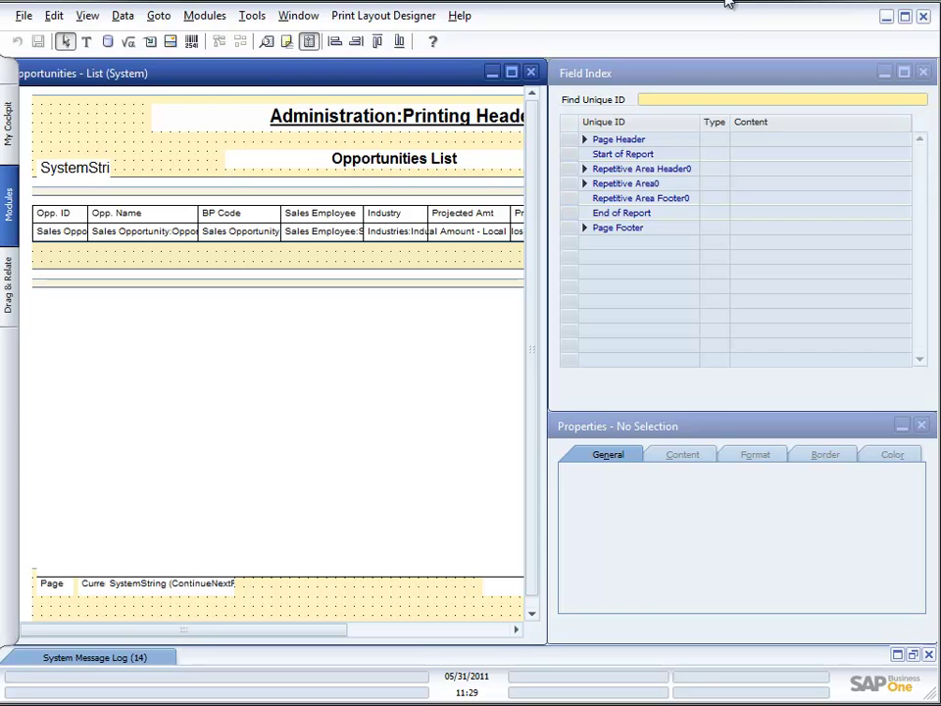
pyautogui.click(530, 73)
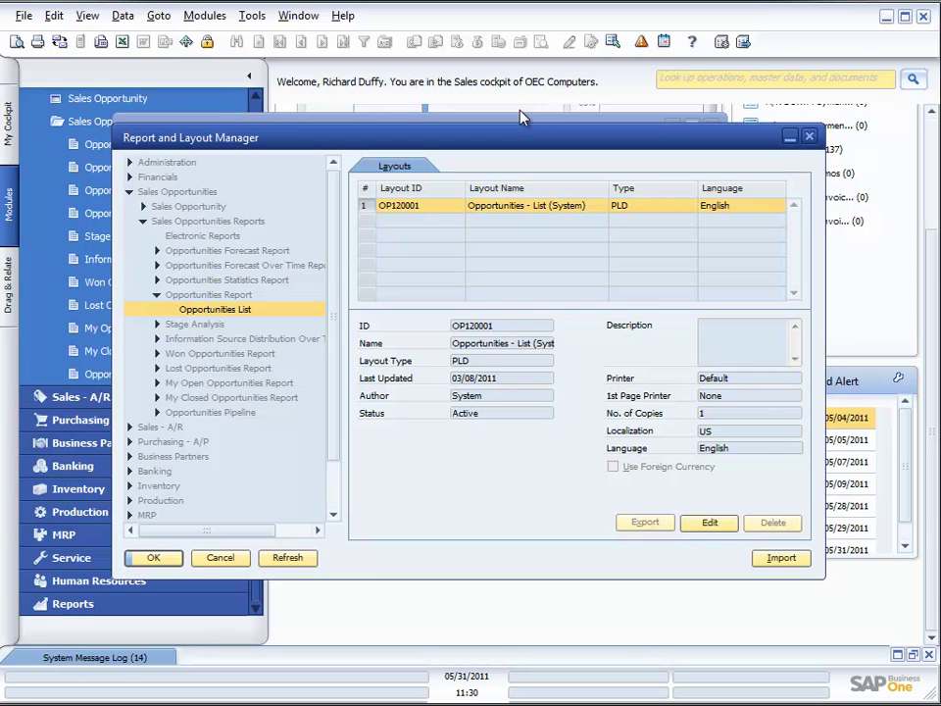
pyautogui.click(223, 561)
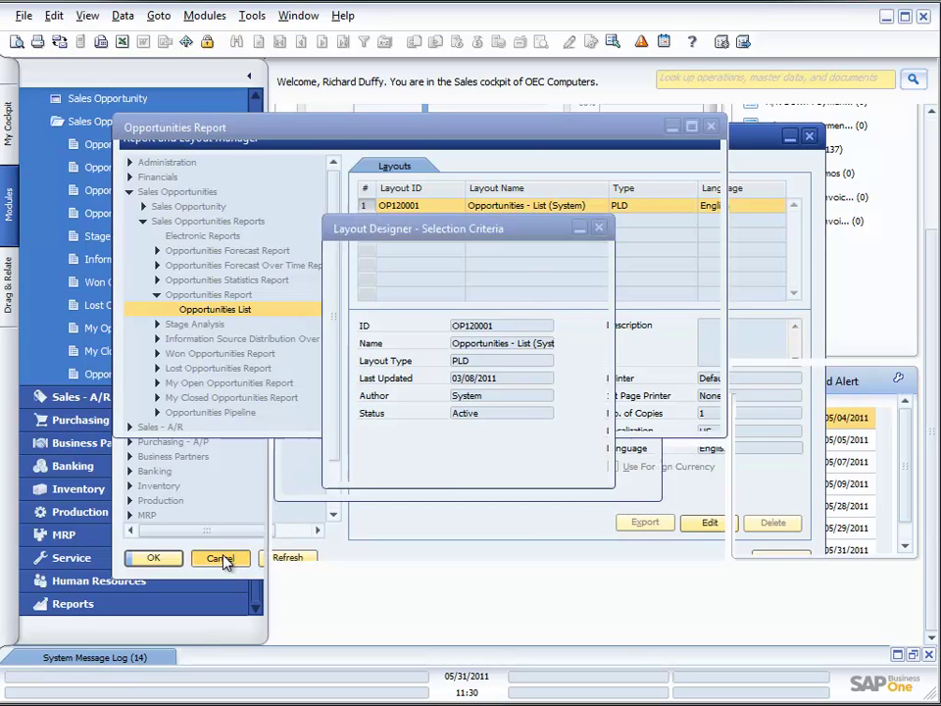